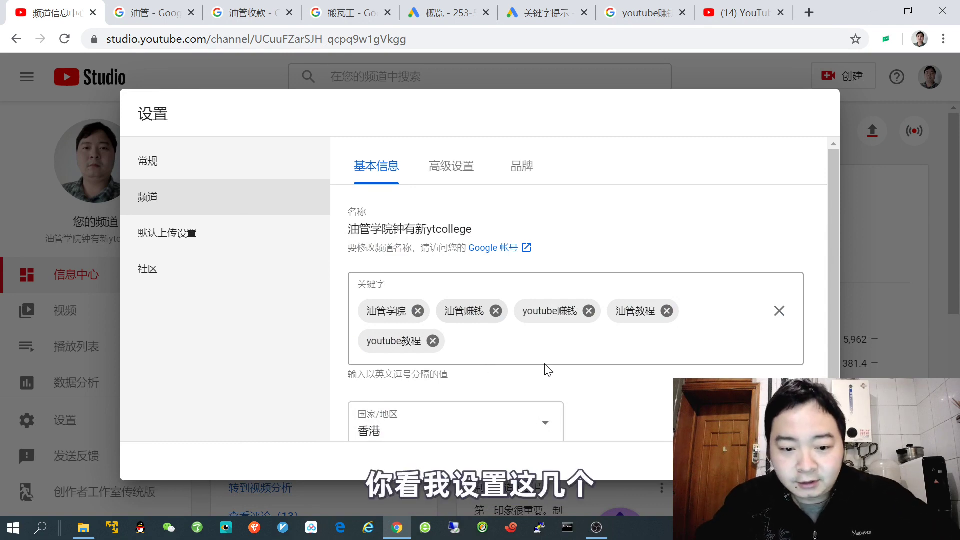
{"action": "scroll", "coordinate": [500, 370], "scroll_direction": "down", "scroll_amount": 1}
{"action": "scroll", "coordinate": [527, 368], "scroll_direction": "up", "scroll_amount": 1}
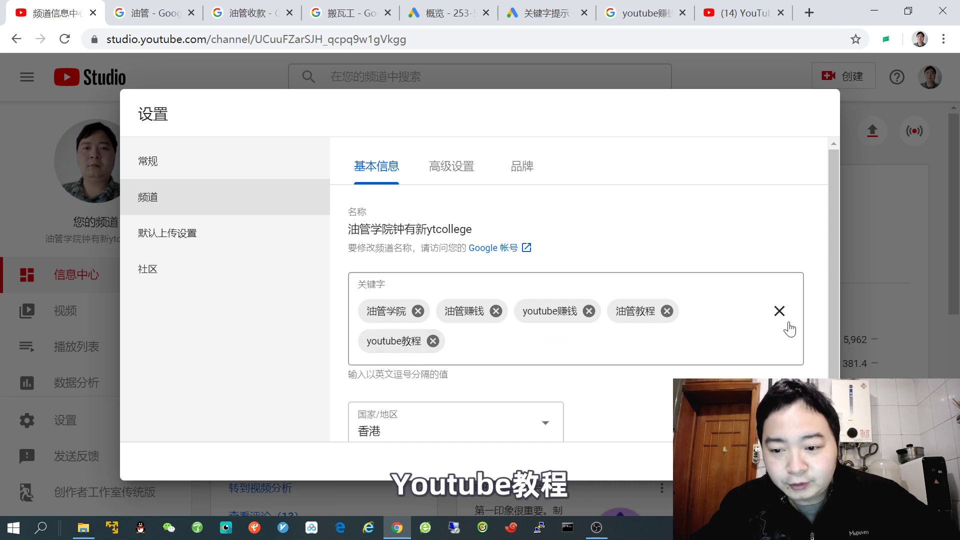
{"action": "scroll", "coordinate": [787, 327], "scroll_direction": "down", "scroll_amount": 1}
{"action": "scroll", "coordinate": [575, 300], "scroll_direction": "up", "scroll_amount": 1}
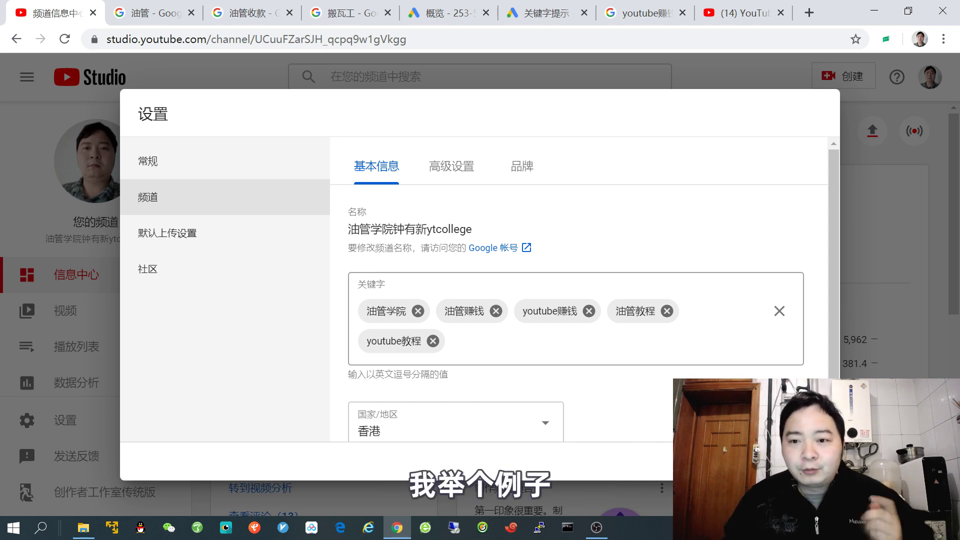
- Switch to the YouTube home page and enter 油管 as the search term to view its keyword suggestions
{"action": "left_click", "coordinate": [750, 17]}
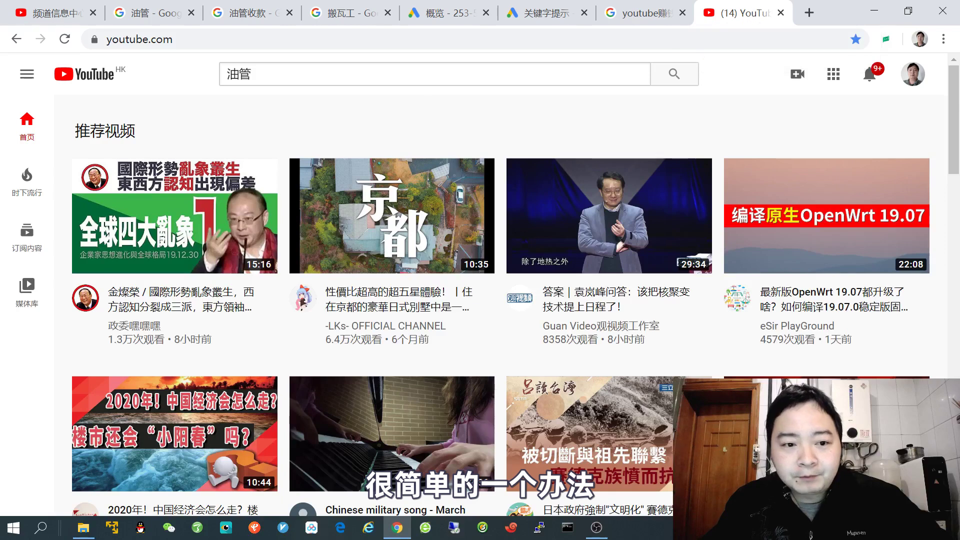
{"action": "left_click", "coordinate": [350, 74]}
{"action": "key", "text": "BackSpace"}
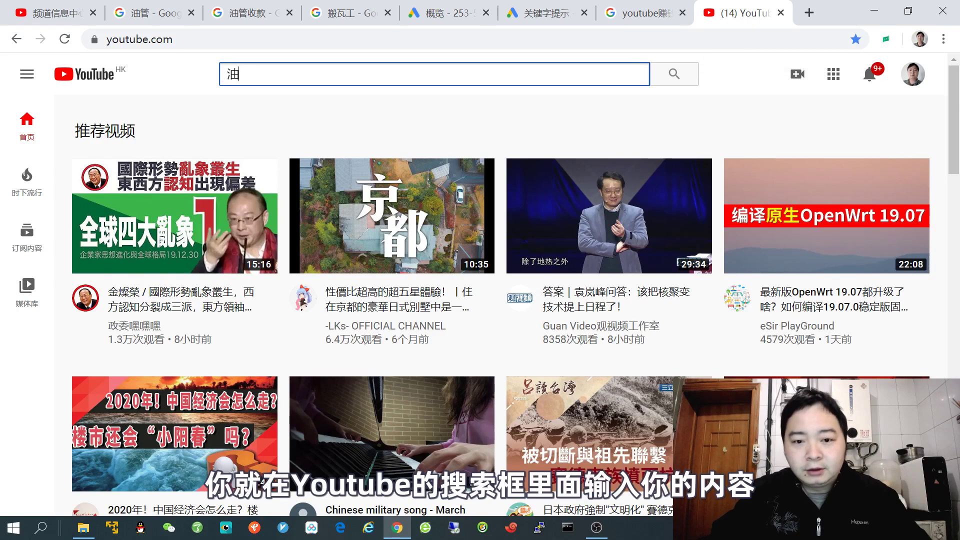
{"action": "key", "text": "BackSpace"}
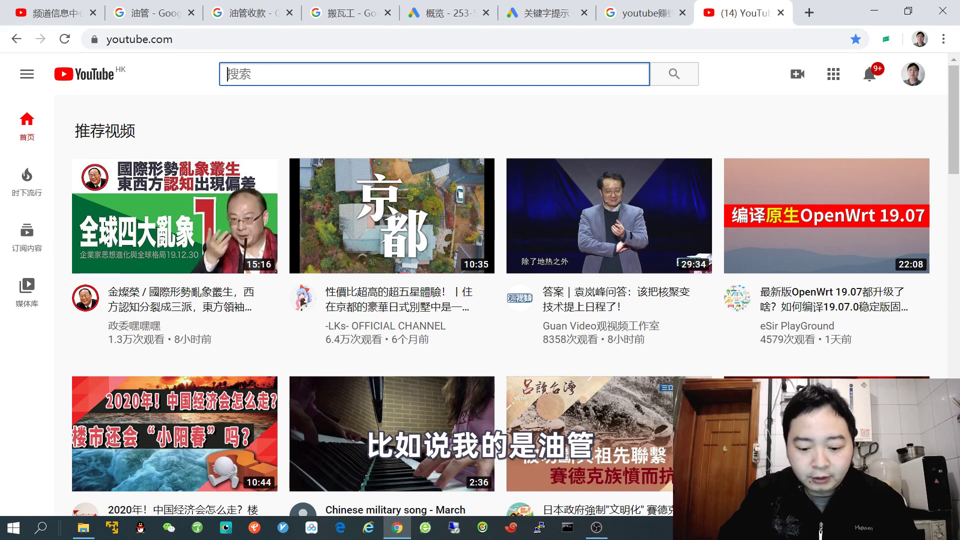
{"action": "type", "text": "youguan"}
{"action": "key", "text": "space"}
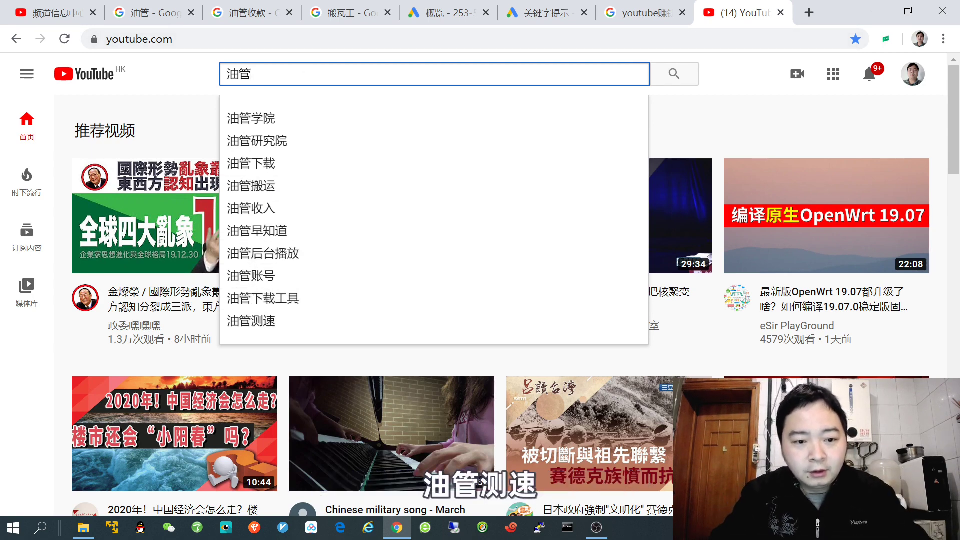
- Extend the YouTube search term to 油管测速 to check for longer keyword suggestions, then dismiss the suggestions
{"action": "type", "text": "cesu"}
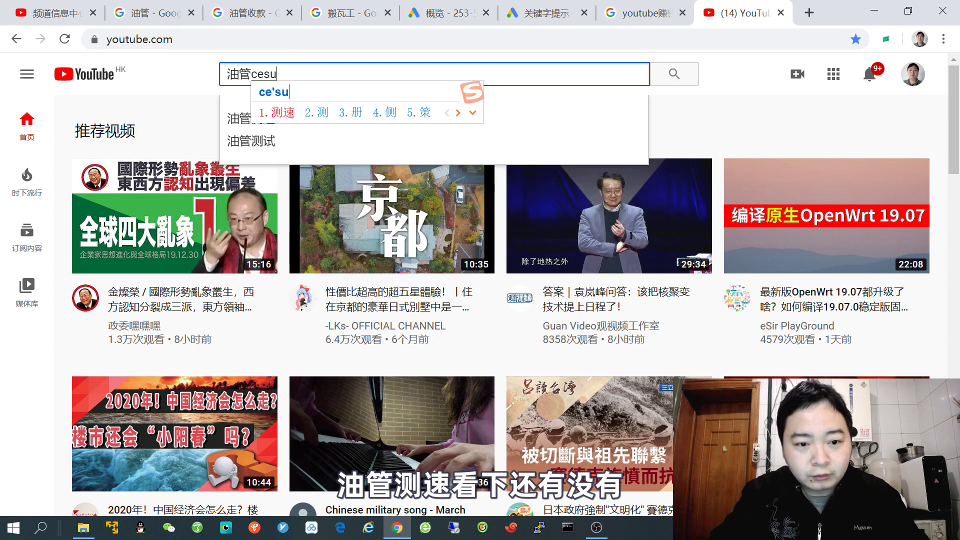
{"action": "key", "text": "space"}
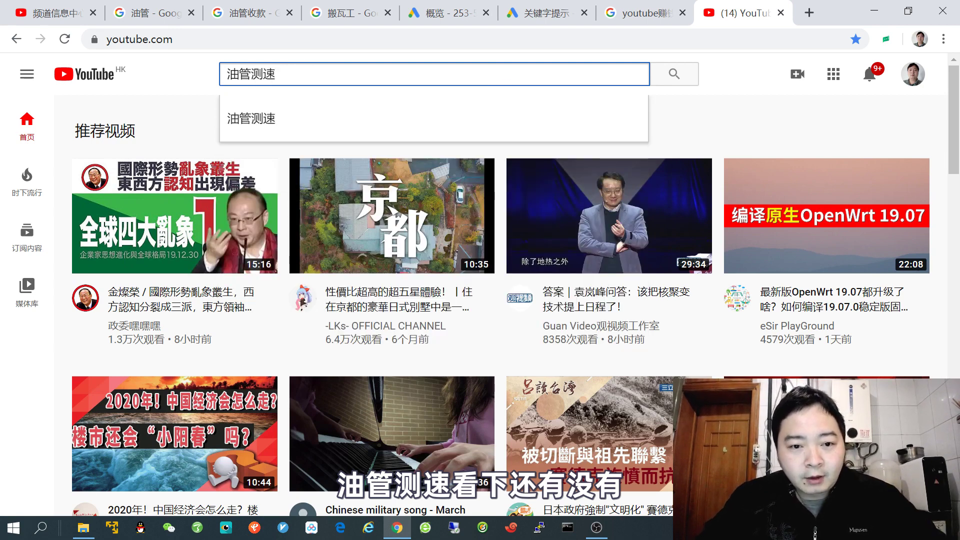
{"action": "left_click", "coordinate": [201, 89]}
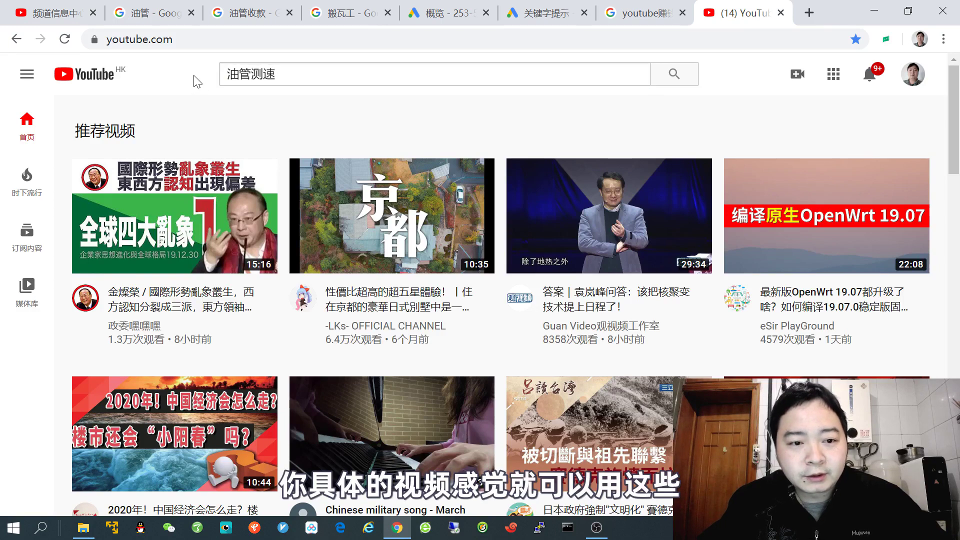
- Replace the YouTube search term with youtube to view its keyword suggestions
{"action": "left_click", "coordinate": [275, 74]}
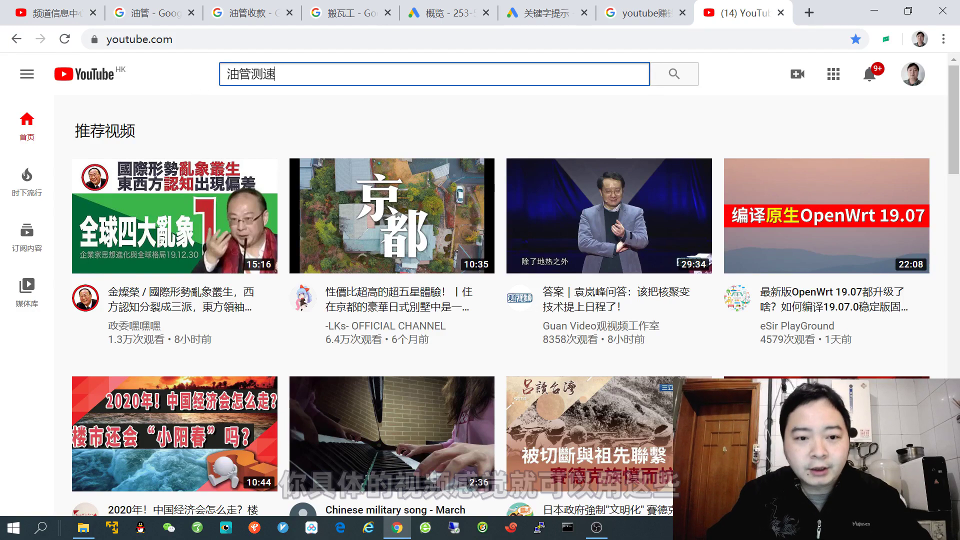
{"action": "key", "text": "BackSpace"}
{"action": "key", "text": "BackSpace"}
{"action": "key", "text": "BackSpace"}
{"action": "key", "text": "BackSpace"}
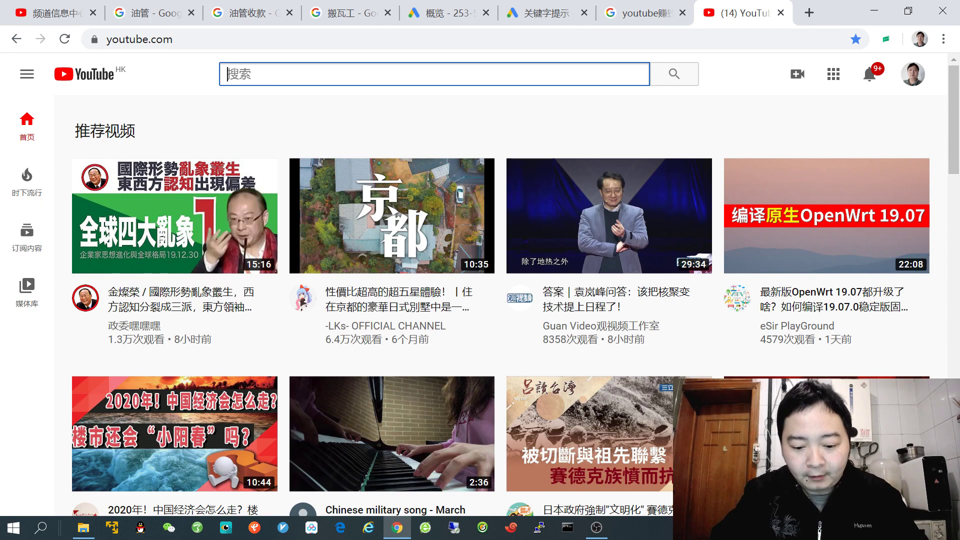
{"action": "type", "text": "youtube"}
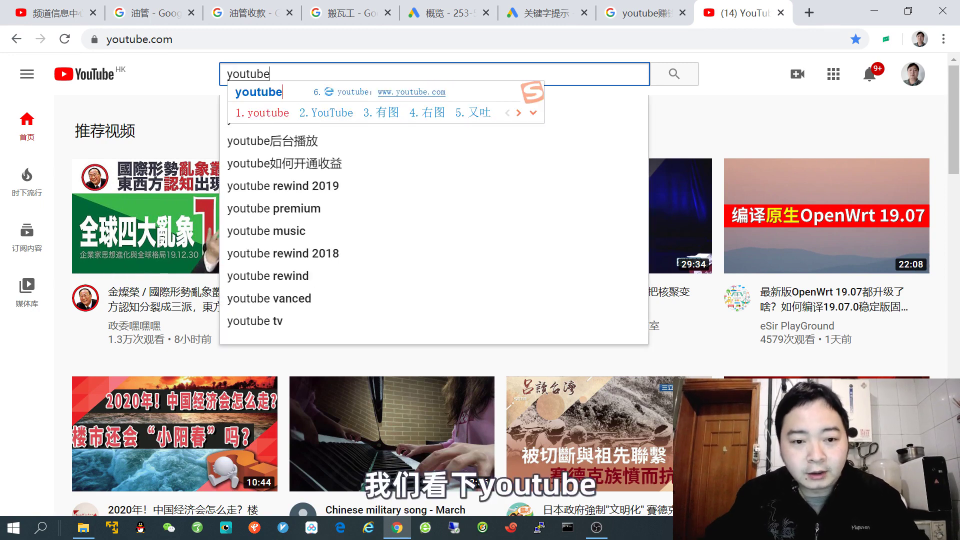
{"action": "key", "text": "Return"}
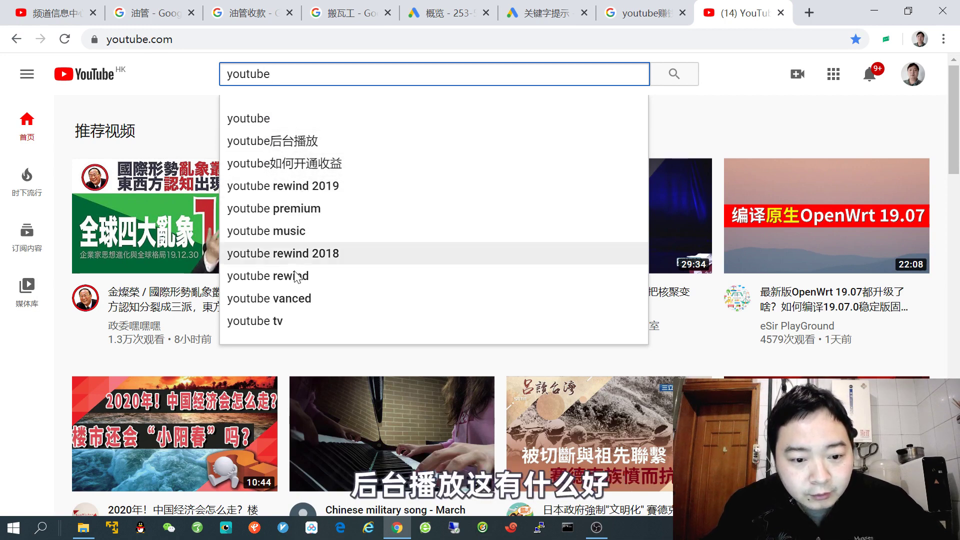
- Replace the YouTube search term with 游戏 to view gaming keyword suggestions
{"action": "key", "text": "BackSpace"}
{"action": "key", "text": "BackSpace"}
{"action": "key", "text": "BackSpace"}
{"action": "key", "text": "BackSpace"}
{"action": "key", "text": "BackSpace"}
{"action": "key", "text": "BackSpace"}
{"action": "key", "text": "BackSpace"}
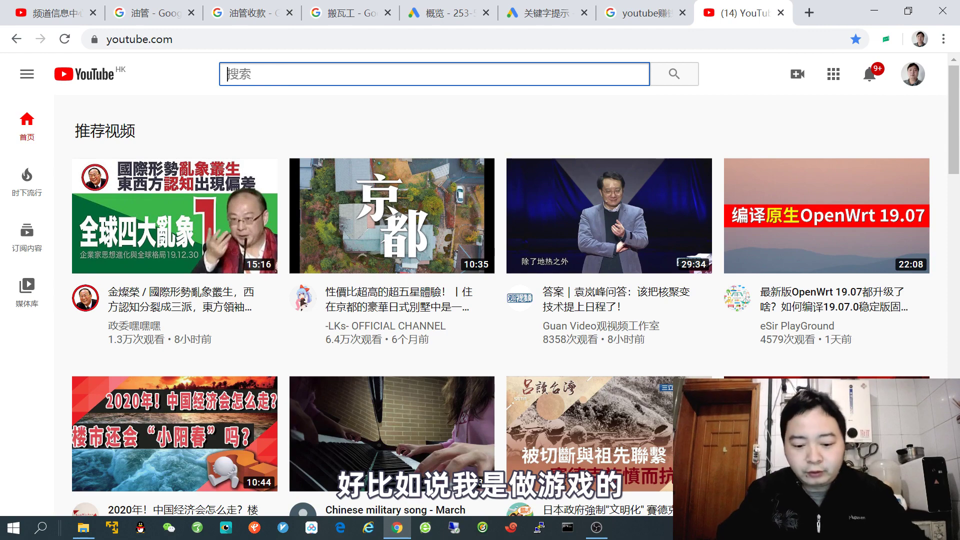
{"action": "type", "text": "youxi"}
{"action": "key", "text": "space"}
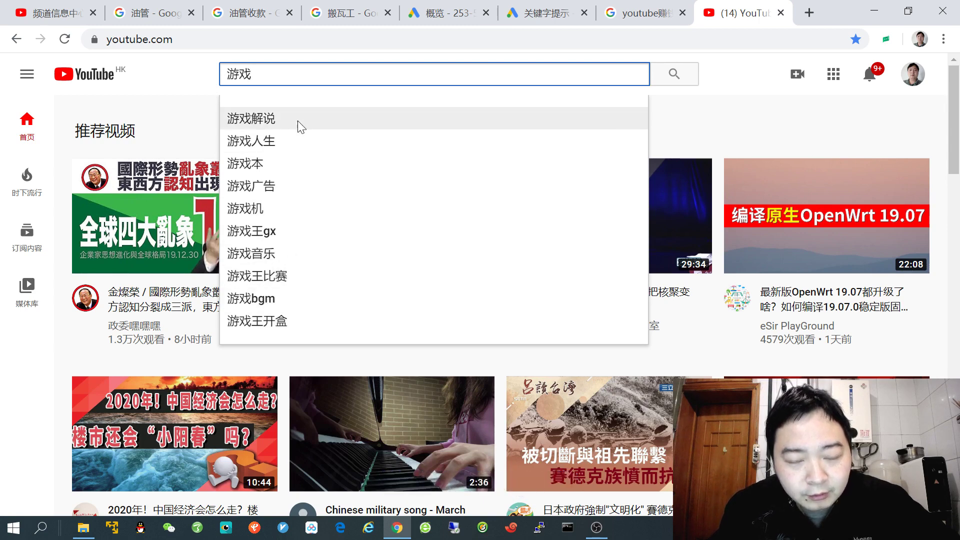
- Replace the YouTube search term with dianying to view film-related keyword suggestions
{"action": "key", "text": "BackSpace"}
{"action": "key", "text": "BackSpace"}
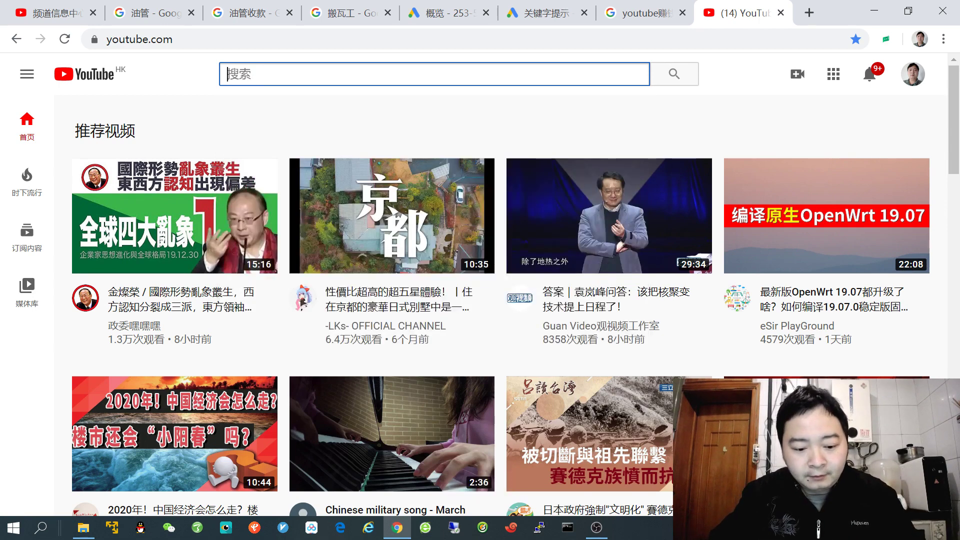
{"action": "type", "text": "dianying"}
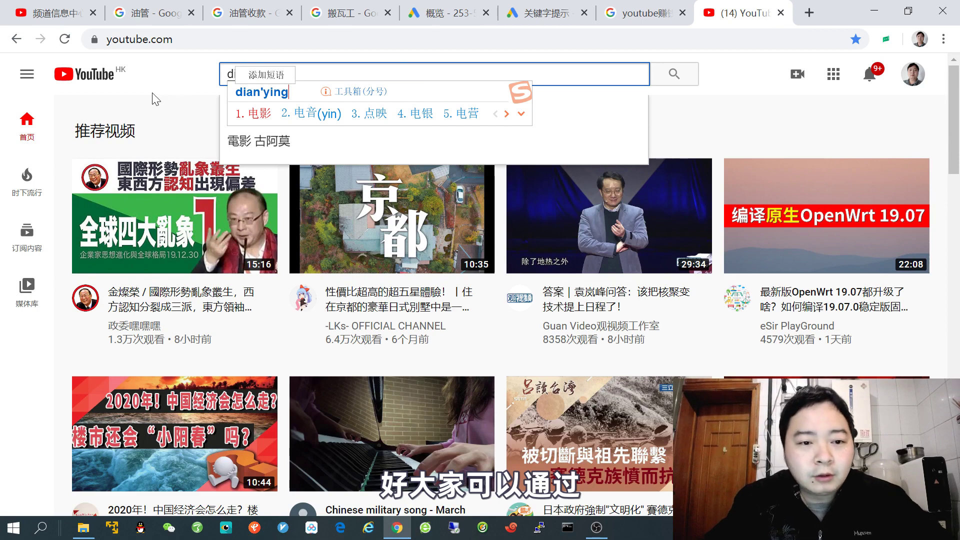
{"action": "key", "text": "Return"}
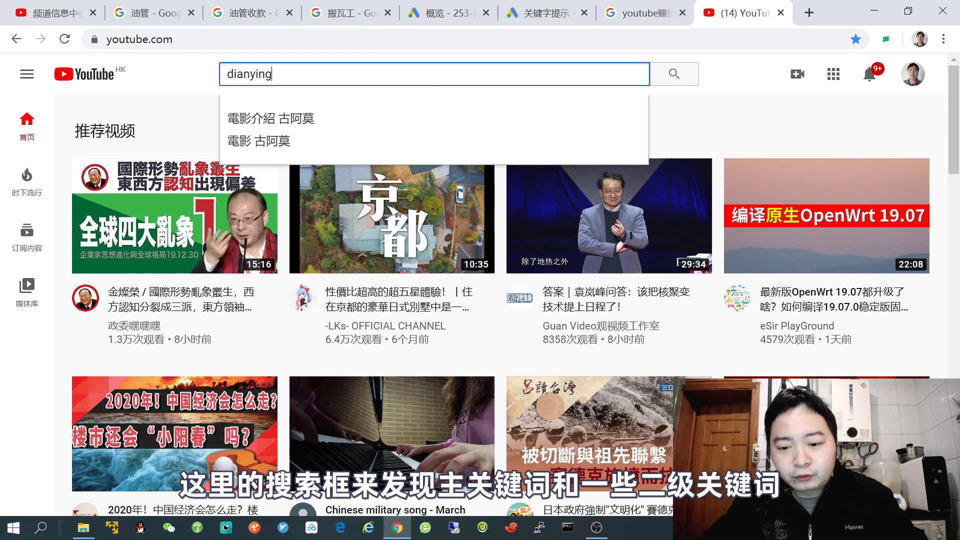
- Replace the YouTube search term with 油管实战 to check whether it has keyword suggestions
{"action": "key", "text": "BackSpace"}
{"action": "key", "text": "BackSpace"}
{"action": "key", "text": "BackSpace"}
{"action": "key", "text": "BackSpace"}
{"action": "key", "text": "BackSpace"}
{"action": "key", "text": "BackSpace"}
{"action": "key", "text": "BackSpace"}
{"action": "key", "text": "BackSpace"}
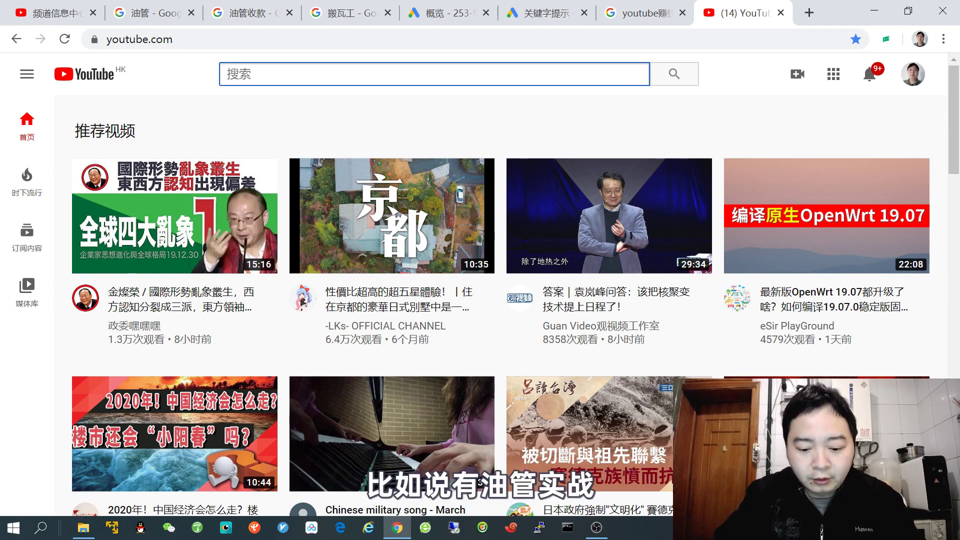
{"action": "type", "text": "youguan"}
{"action": "key", "text": "space"}
{"action": "type", "text": "shizhan"}
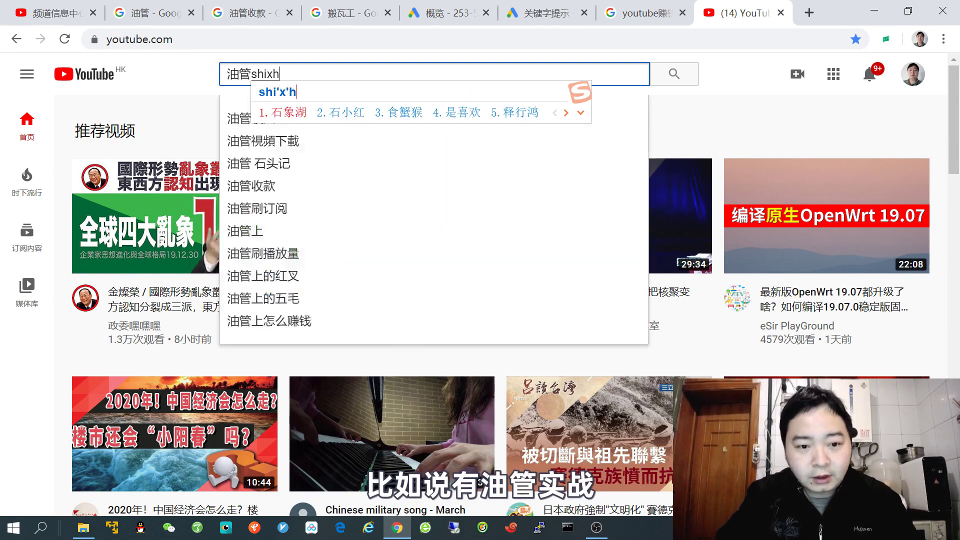
{"action": "key", "text": "space"}
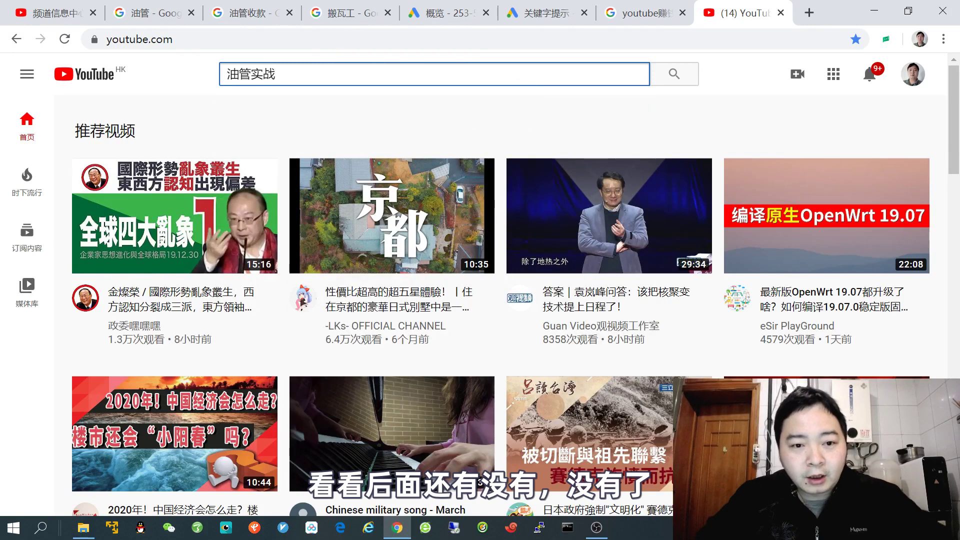
- Shorten the search term to 油管 to review its suggestions, and check the second-level keyword 油管测速 again
{"action": "key", "text": "BackSpace"}
{"action": "key", "text": "BackSpace"}
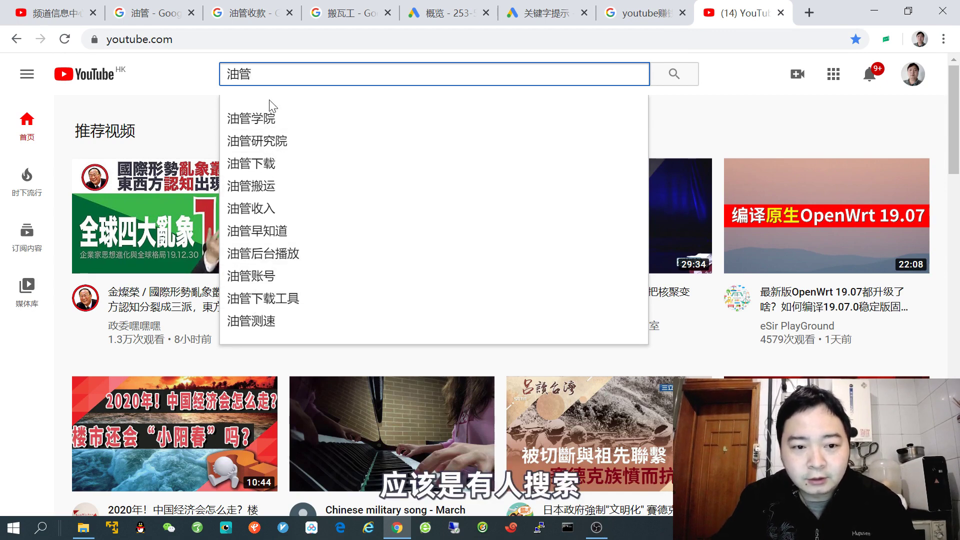
{"action": "type", "text": "测速"}
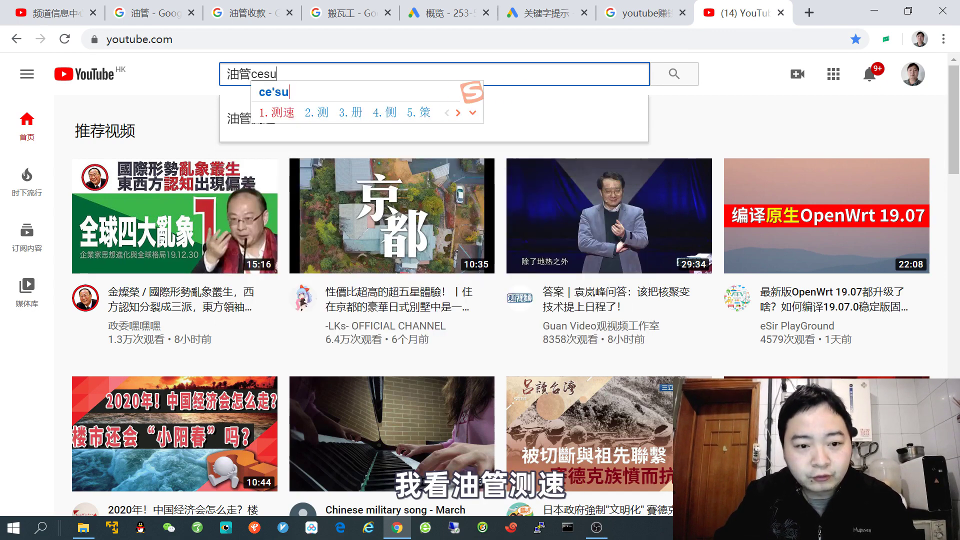
- Replace the YouTube search term with 搬瓦工 to view its keyword suggestions
{"action": "key", "text": "BackSpace"}
{"action": "key", "text": "BackSpace"}
{"action": "key", "text": "BackSpace"}
{"action": "key", "text": "BackSpace"}
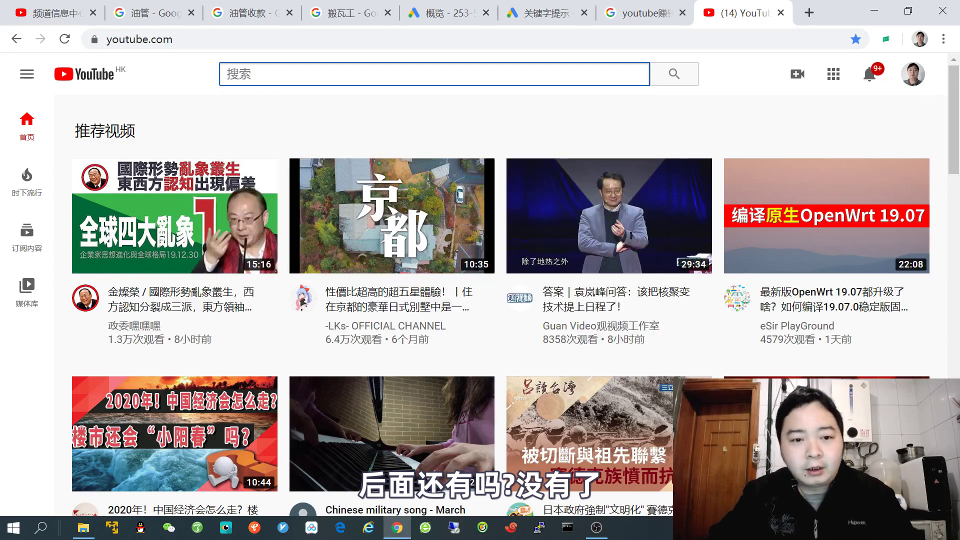
{"action": "type", "text": "ba搬瓦工"}
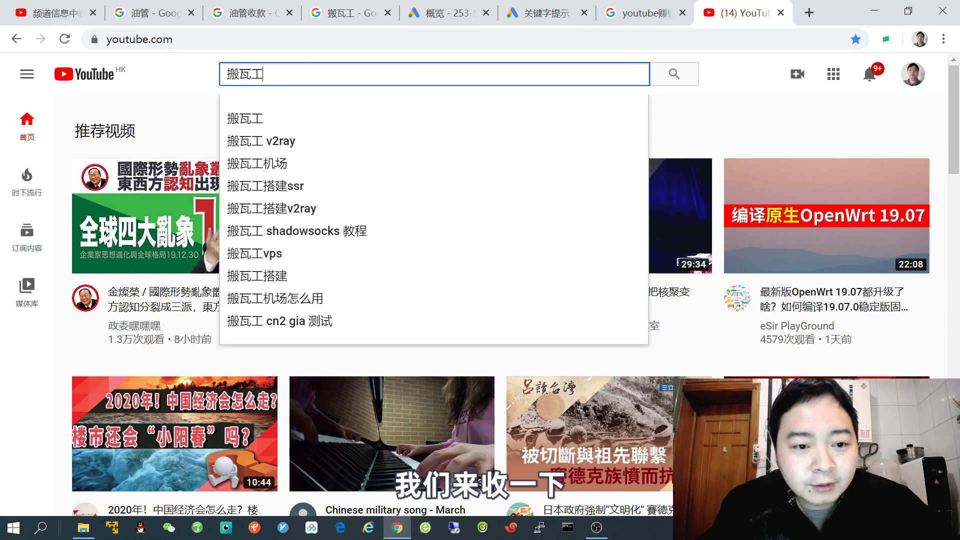
- Replace the YouTube search term with 机场, review its keyword suggestions and dismiss them
{"action": "left_click_drag", "start_coordinate": [263, 74], "coordinate": [193, 78]}
{"action": "type", "text": "jichang"}
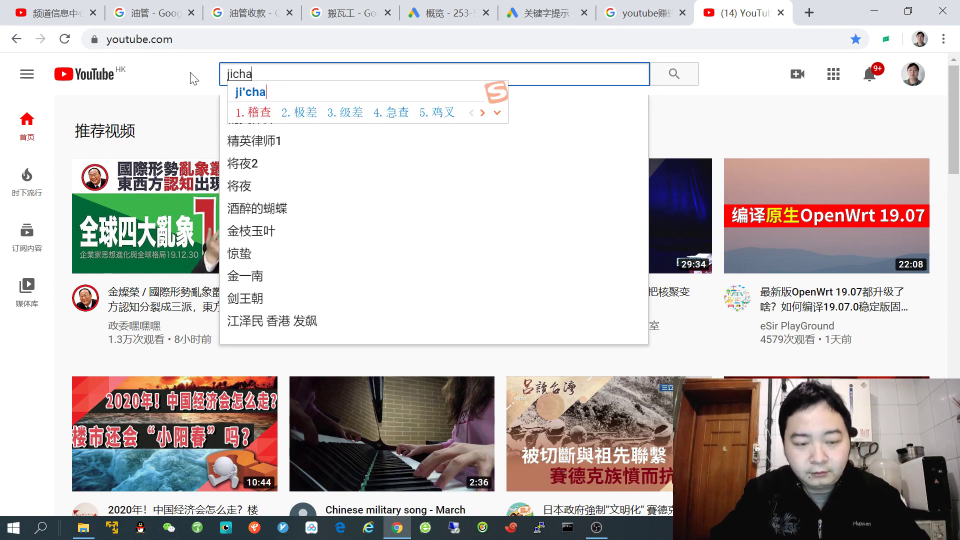
{"action": "key", "text": "space"}
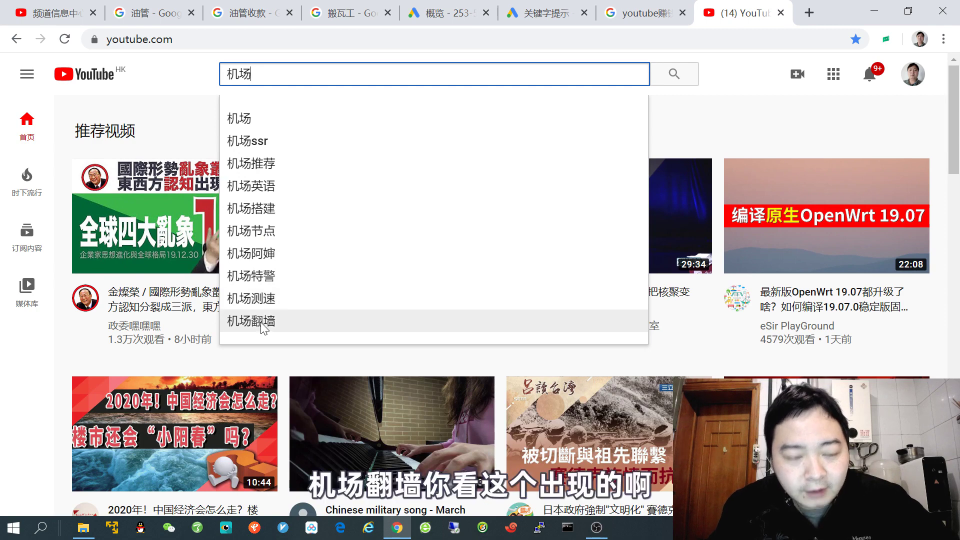
{"action": "left_click", "coordinate": [177, 70]}
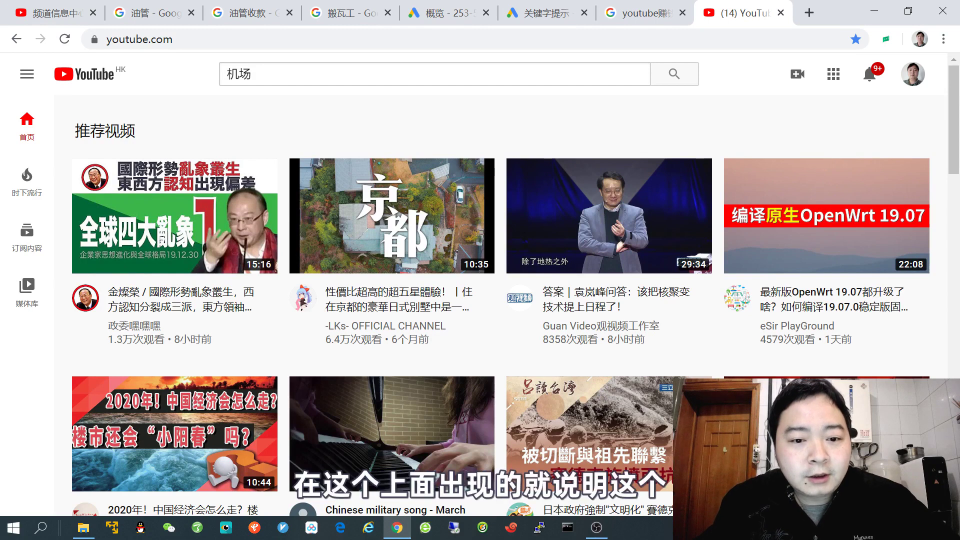
- Replace the YouTube search term with 软路由, review its keyword suggestions and dismiss them
{"action": "left_click_drag", "start_coordinate": [252, 74], "coordinate": [238, 74]}
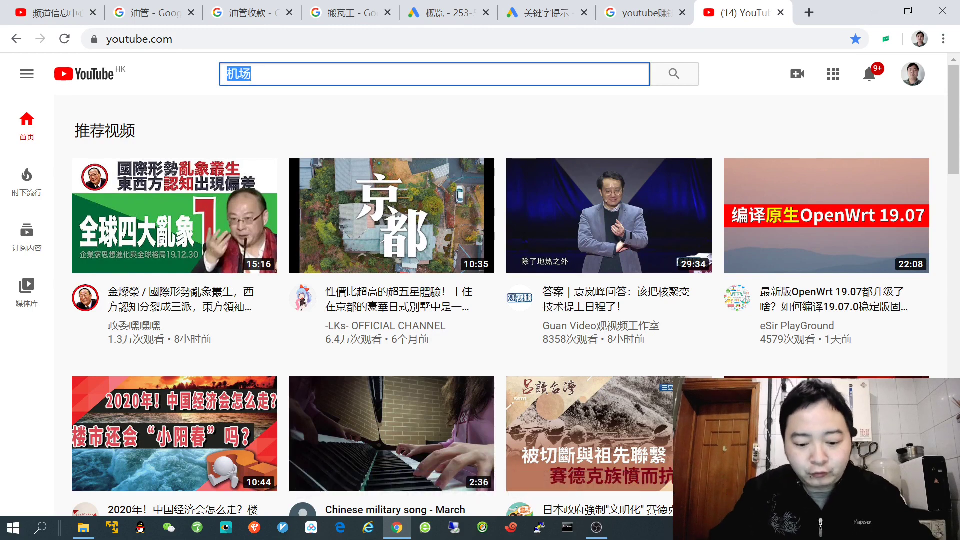
{"action": "type", "text": "r"}
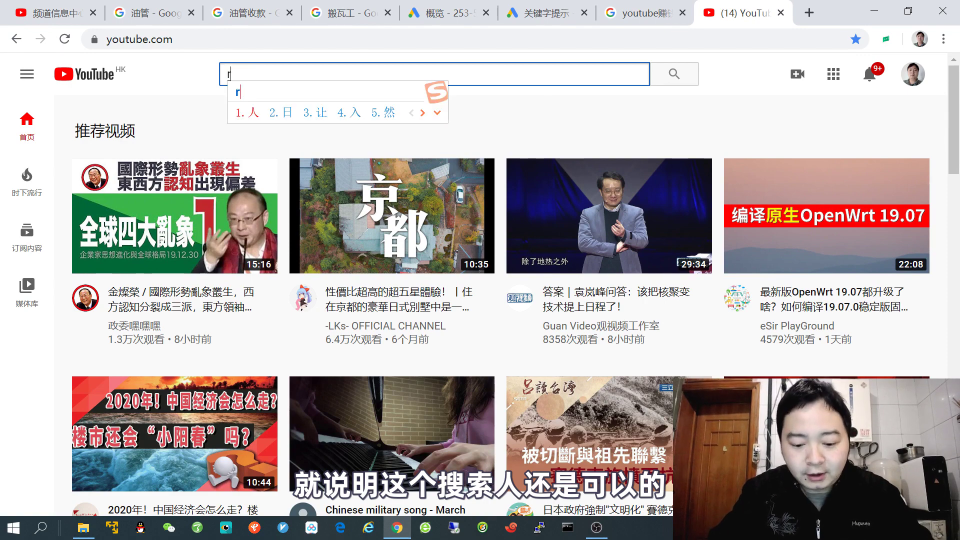
{"action": "type", "text": "uanluyou"}
{"action": "key", "text": "space"}
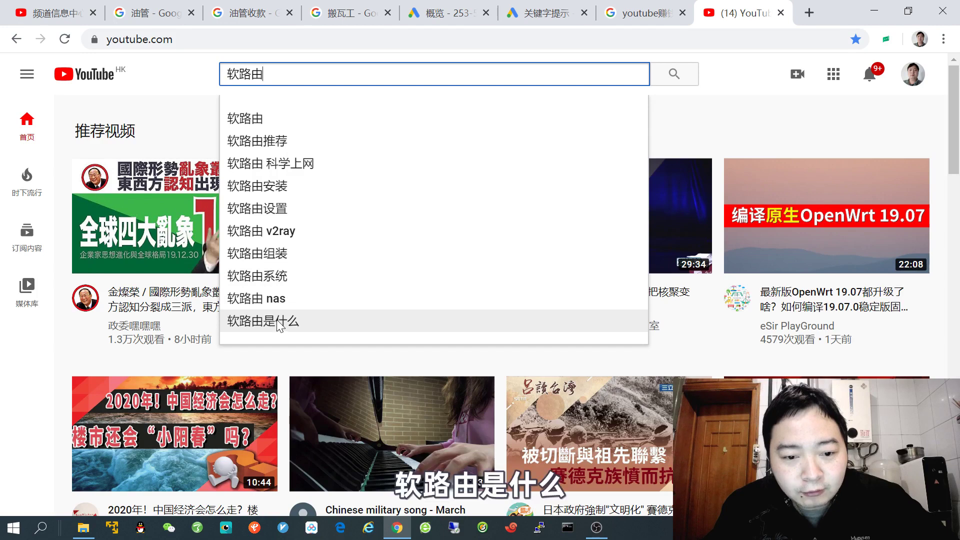
{"action": "left_click", "coordinate": [179, 78]}
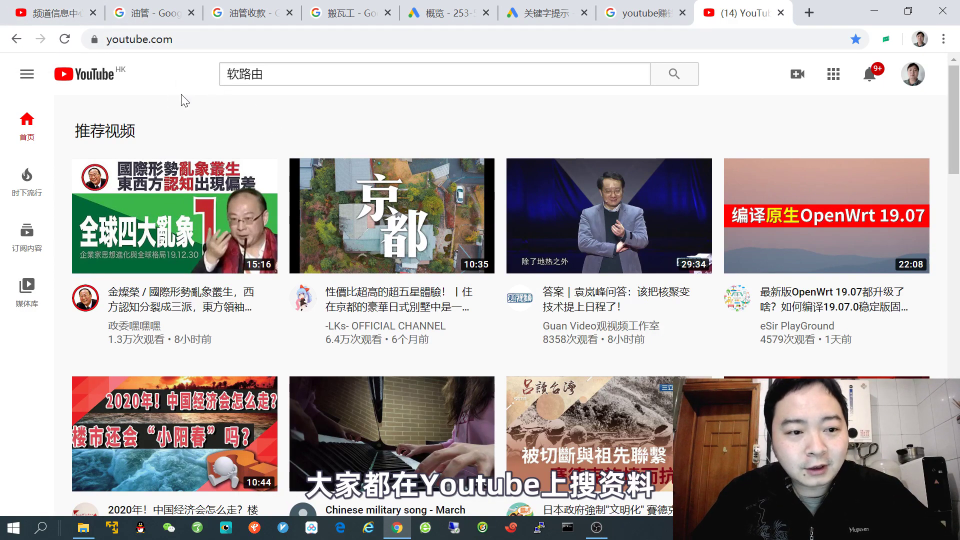
- Switch to the Google results page for 油管 and show Google's search suggestions for that term
{"action": "left_click", "coordinate": [145, 15]}
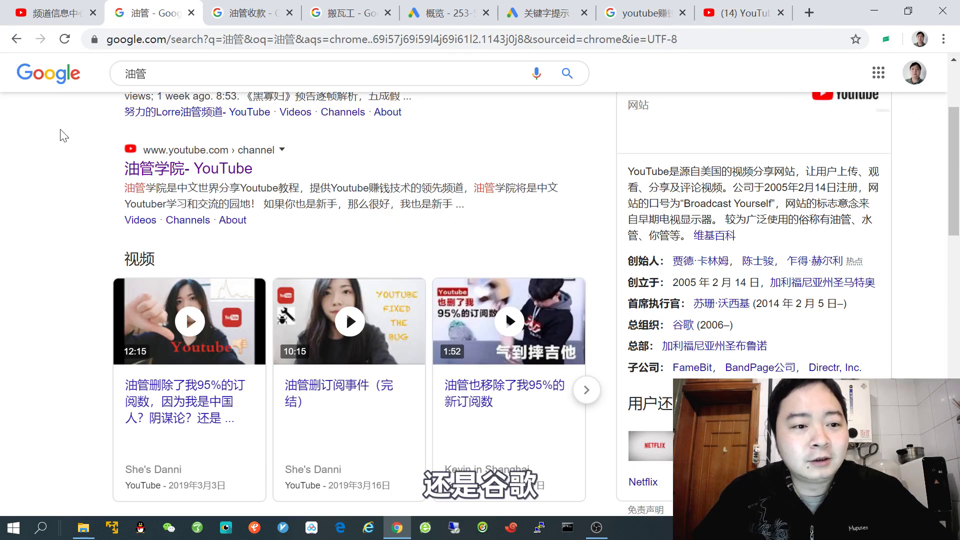
{"action": "scroll", "coordinate": [53, 128], "scroll_direction": "up", "scroll_amount": 3}
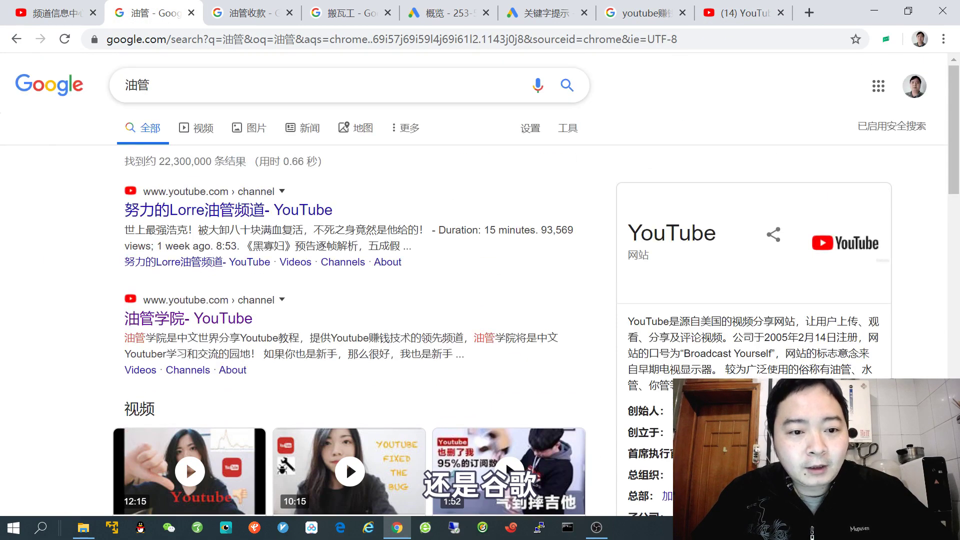
{"action": "left_click", "coordinate": [320, 85]}
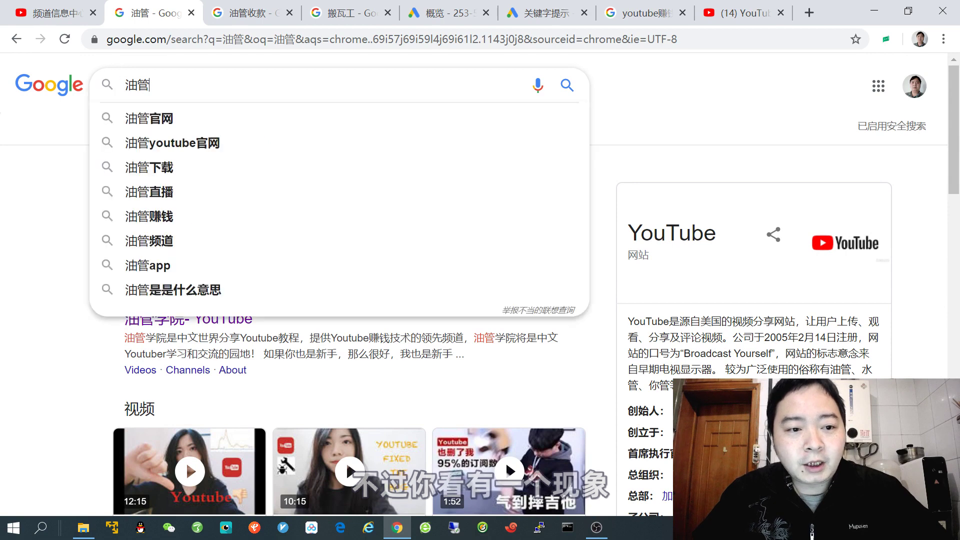
- Run the Google search for 油管 and look through its video carousel and the YouTube channel results
{"action": "key", "text": "Return"}
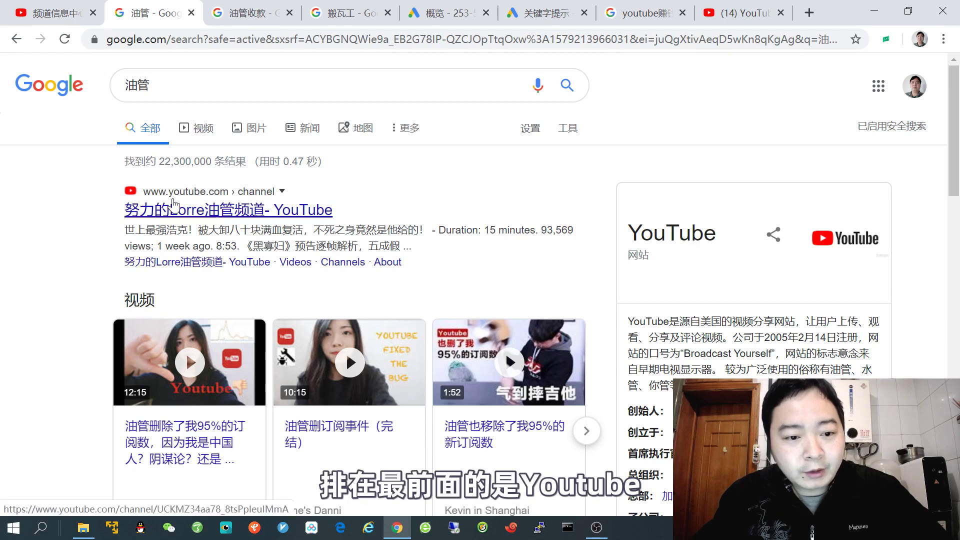
{"action": "scroll", "coordinate": [258, 202], "scroll_direction": "down", "scroll_amount": 2}
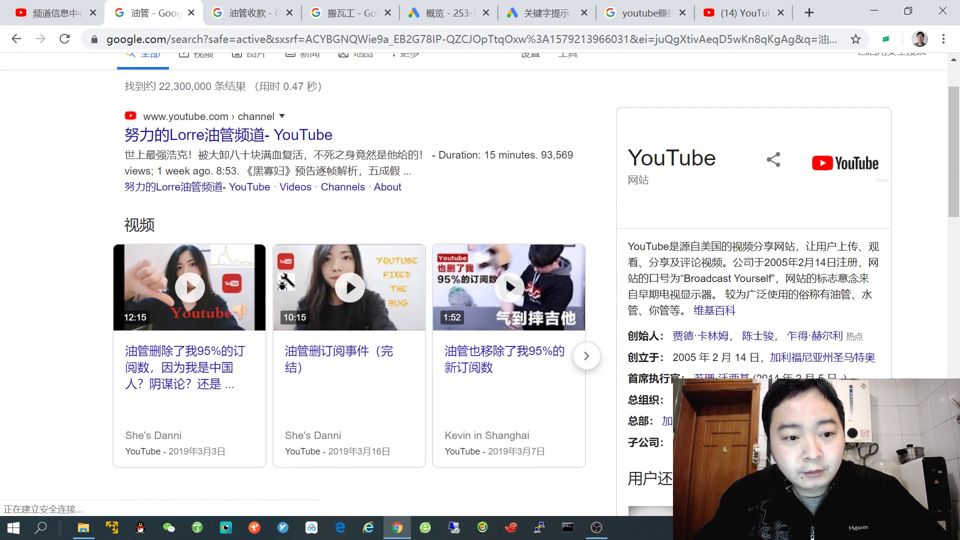
{"action": "scroll", "coordinate": [70, 266], "scroll_direction": "down", "scroll_amount": 2}
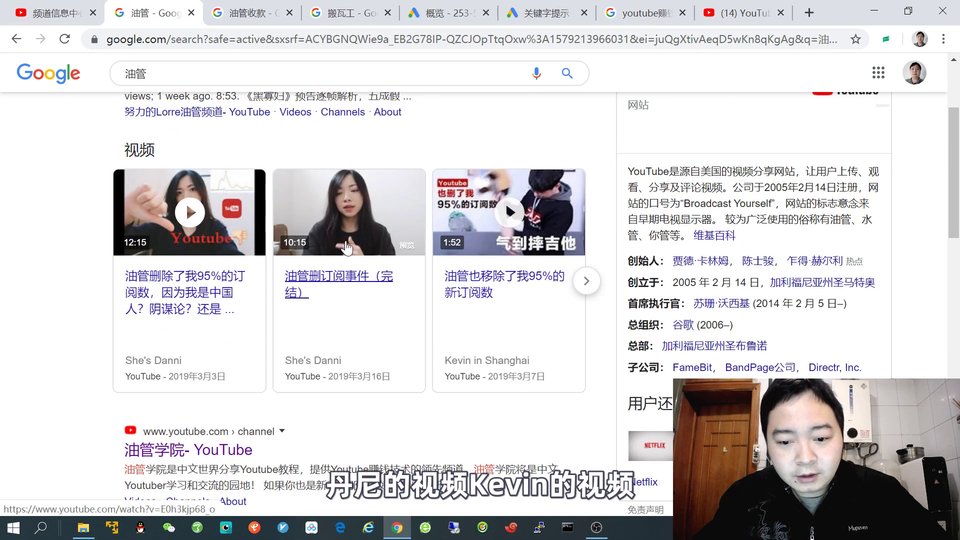
{"action": "left_click", "coordinate": [588, 281]}
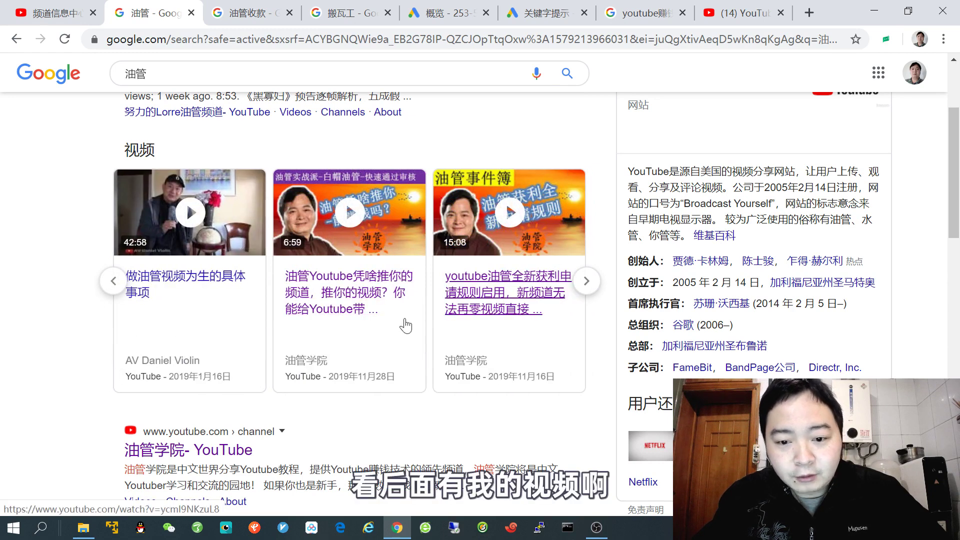
{"action": "left_click", "coordinate": [587, 281]}
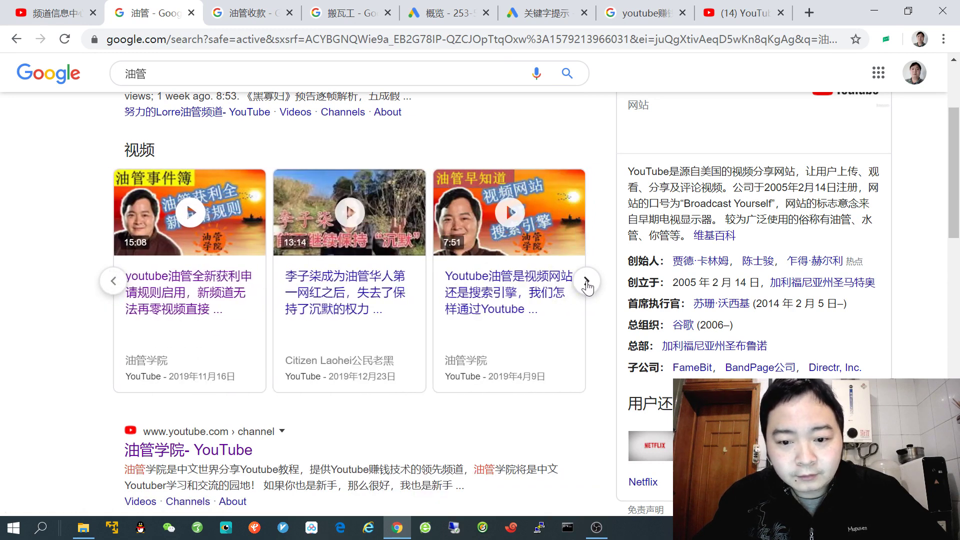
{"action": "scroll", "coordinate": [77, 320], "scroll_direction": "down", "scroll_amount": 3}
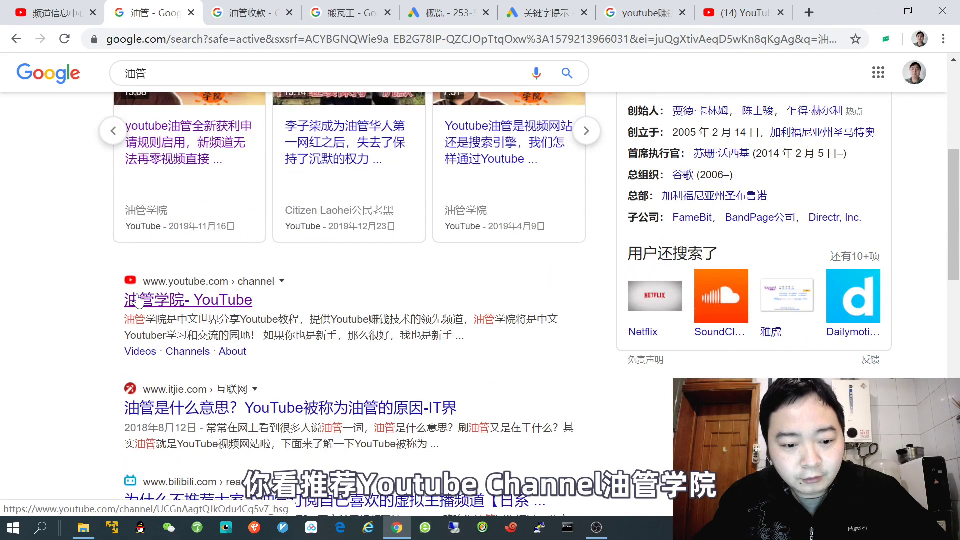
{"action": "scroll", "coordinate": [149, 304], "scroll_direction": "down", "scroll_amount": 2}
{"action": "scroll", "coordinate": [149, 304], "scroll_direction": "up", "scroll_amount": 8}
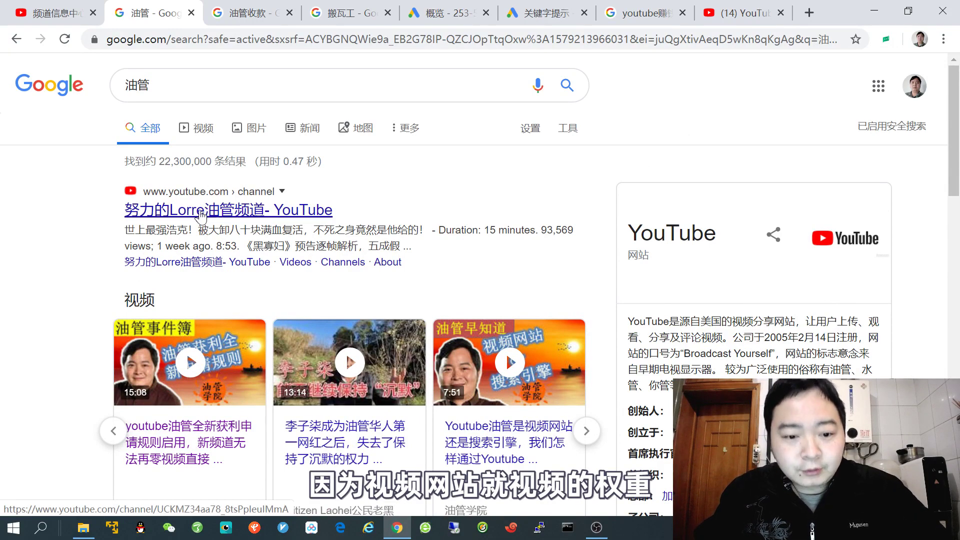
- Examine how the web page results for 油管 rank below the YouTube channel and video results
{"action": "scroll", "coordinate": [63, 310], "scroll_direction": "down", "scroll_amount": 3}
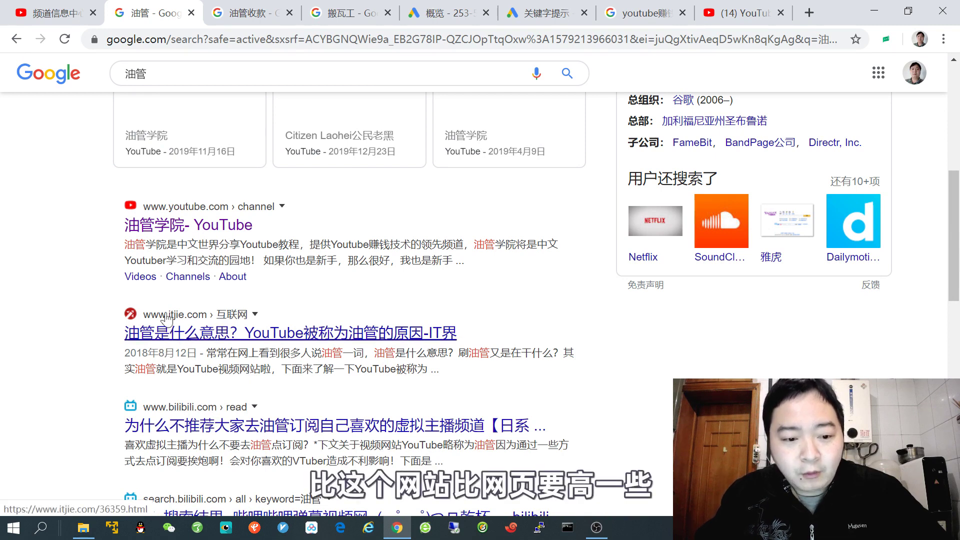
{"action": "scroll", "coordinate": [204, 322], "scroll_direction": "down", "scroll_amount": 3}
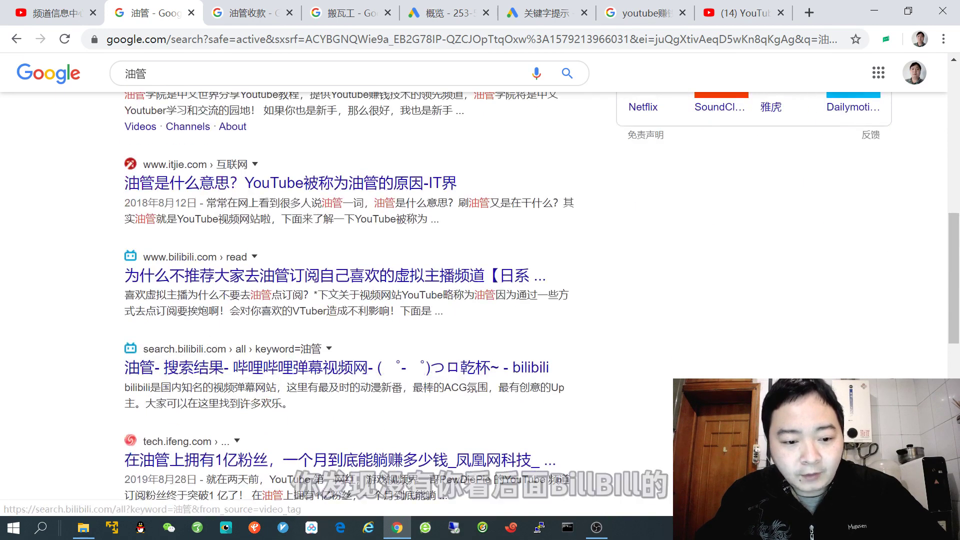
{"action": "scroll", "coordinate": [198, 342], "scroll_direction": "down", "scroll_amount": 3}
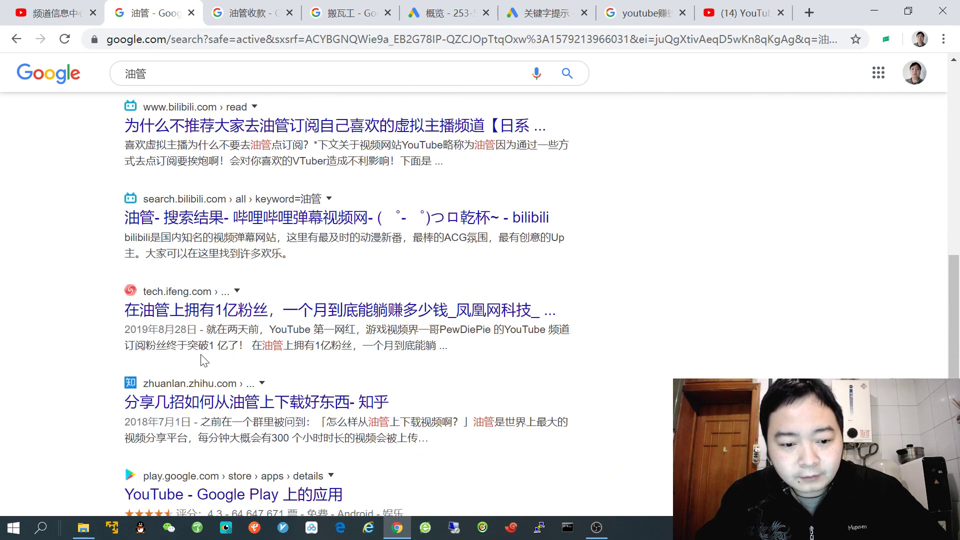
{"action": "scroll", "coordinate": [86, 291], "scroll_direction": "down", "scroll_amount": 3}
{"action": "scroll", "coordinate": [86, 292], "scroll_direction": "up", "scroll_amount": 15}
{"action": "scroll", "coordinate": [60, 282], "scroll_direction": "up", "scroll_amount": 2}
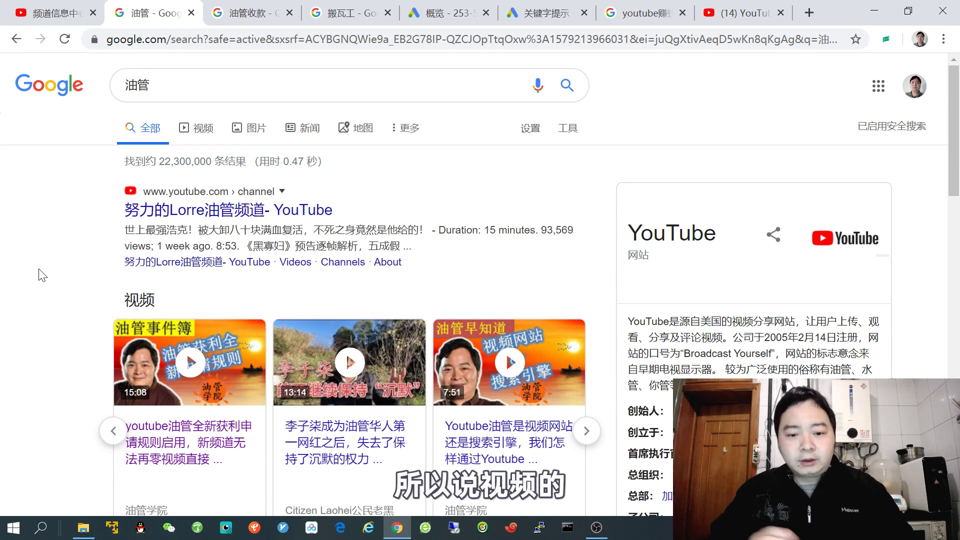
- Bring the 油管 video carousel back to its first videos
{"action": "left_click", "coordinate": [119, 431]}
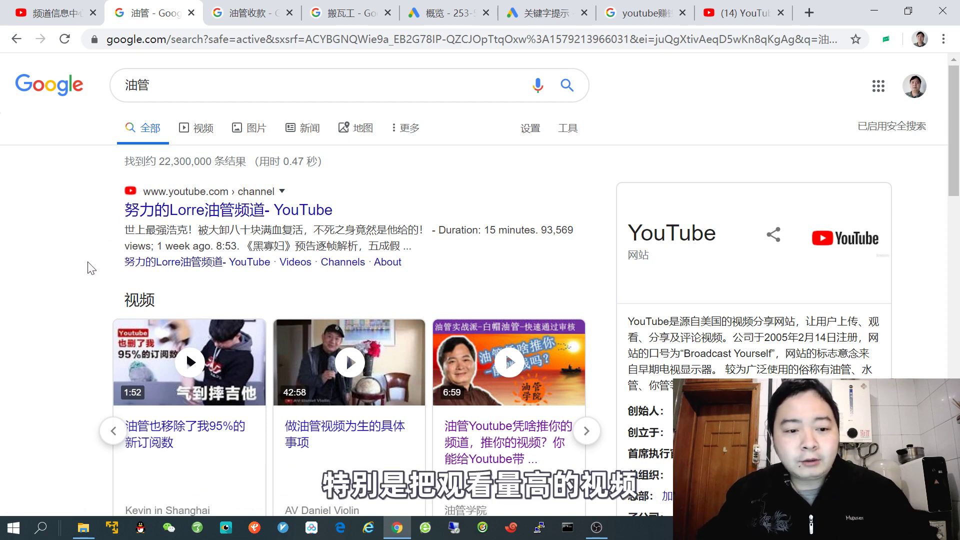
{"action": "scroll", "coordinate": [91, 268], "scroll_direction": "down", "scroll_amount": 1}
{"action": "left_click", "coordinate": [113, 360]}
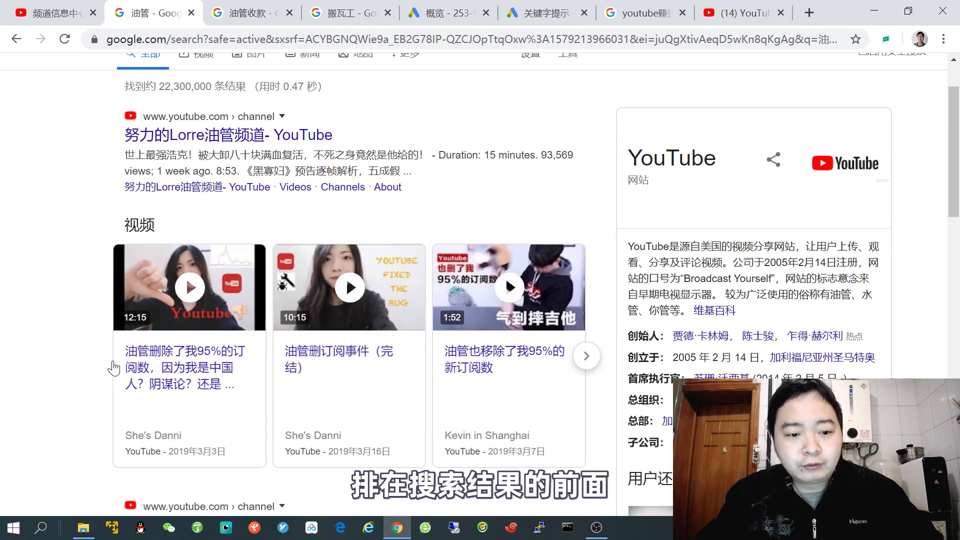
{"action": "scroll", "coordinate": [62, 208], "scroll_direction": "up", "scroll_amount": 1}
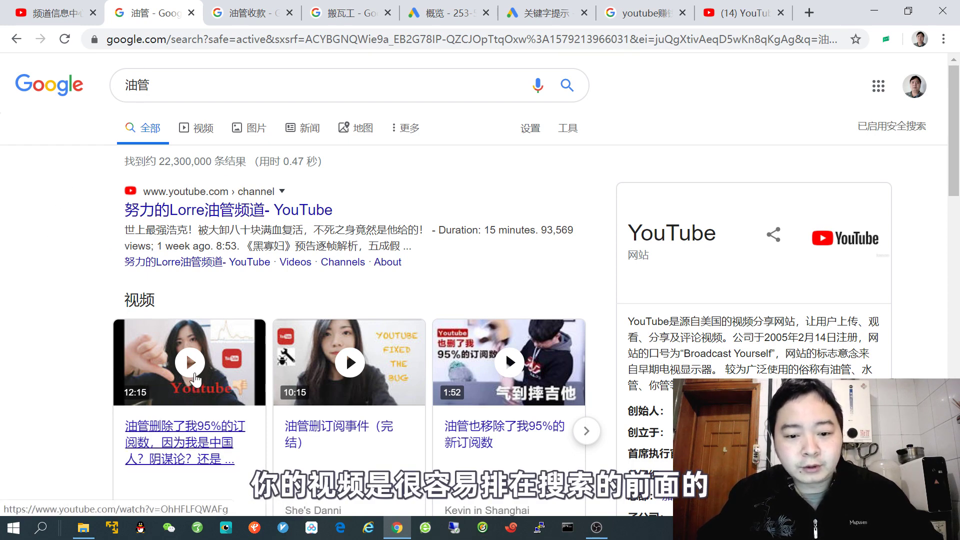
- Switch to the Google results for 油管收款 and browse the videos in its carousel
{"action": "left_click", "coordinate": [250, 12]}
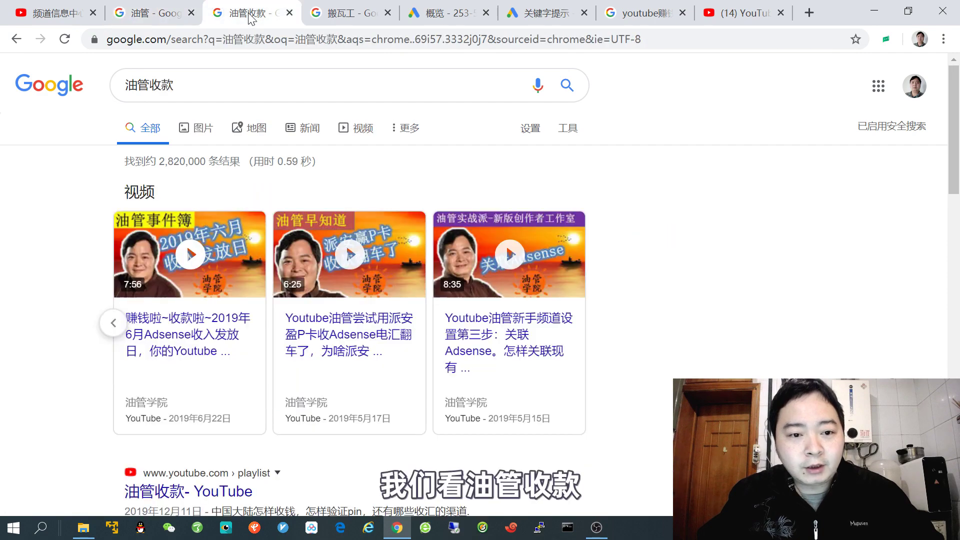
{"action": "left_click", "coordinate": [114, 329]}
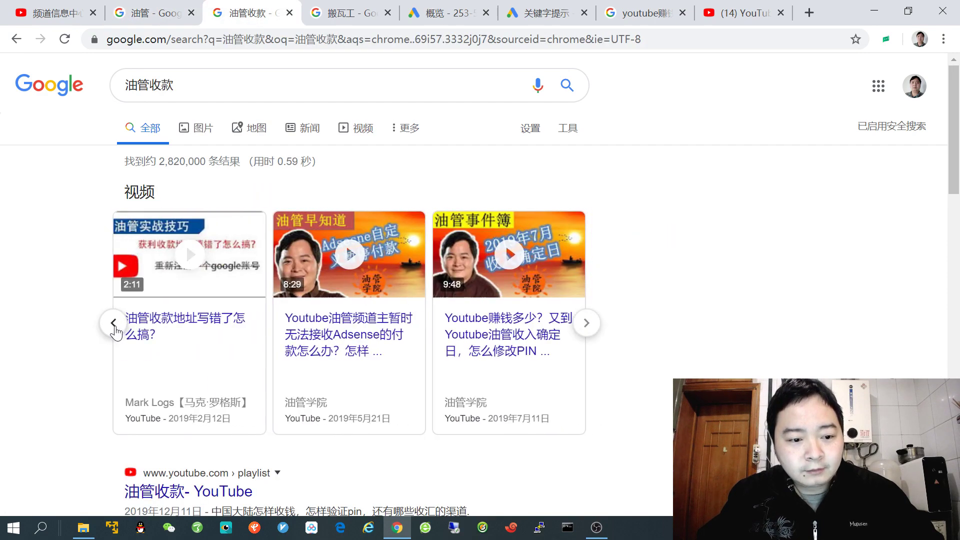
{"action": "left_click", "coordinate": [115, 330]}
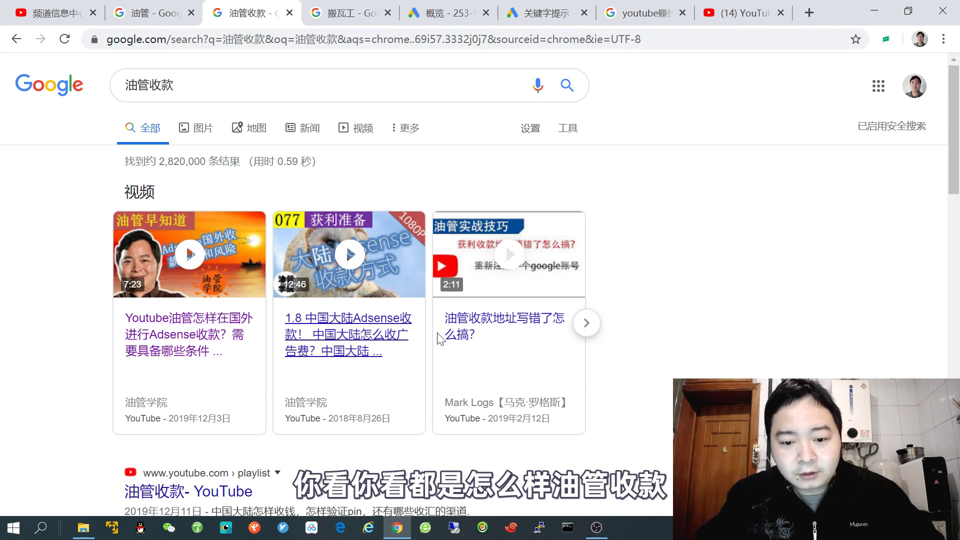
{"action": "left_click", "coordinate": [586, 324]}
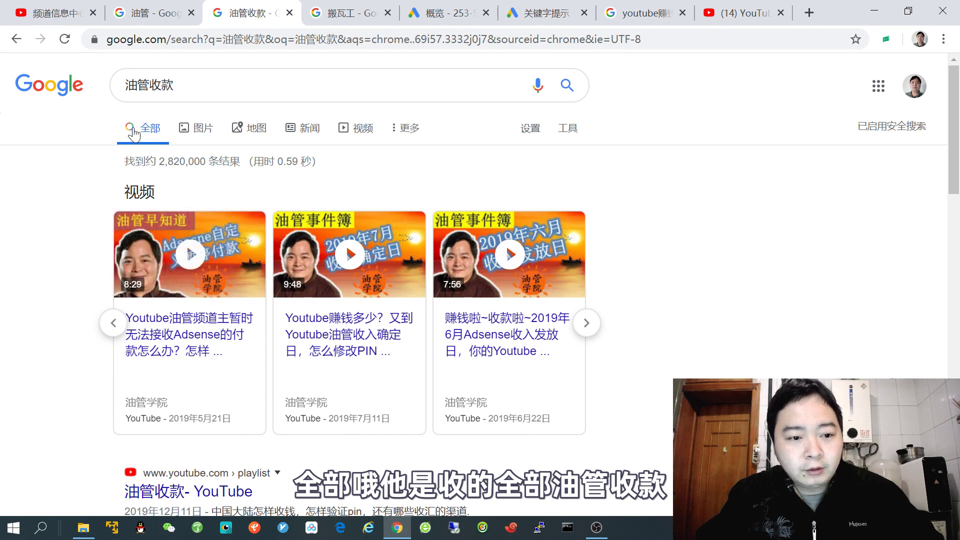
- Examine the YouTube playlist and web page results listed below the 油管收款 videos, then return to the videos
{"action": "scroll", "coordinate": [35, 312], "scroll_direction": "down", "scroll_amount": 3}
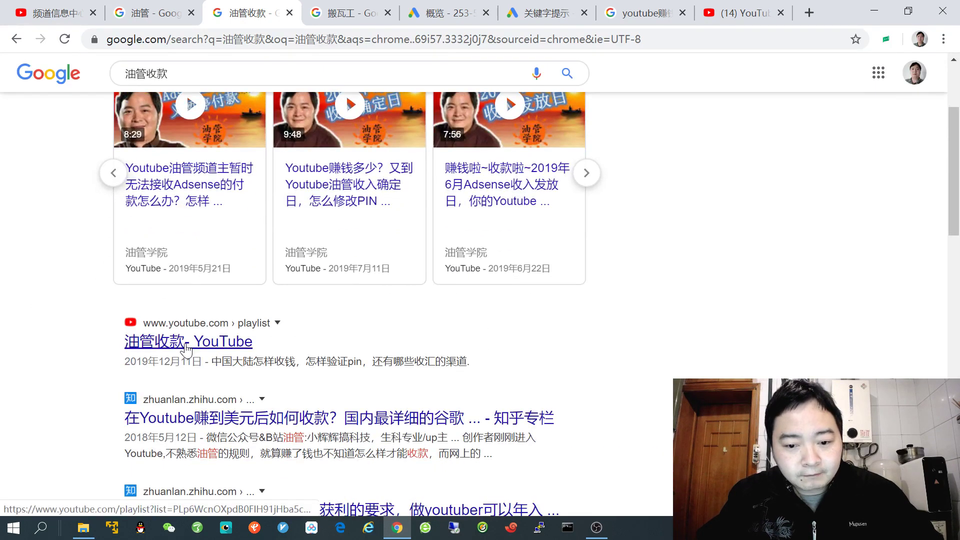
{"action": "scroll", "coordinate": [90, 345], "scroll_direction": "down", "scroll_amount": 1}
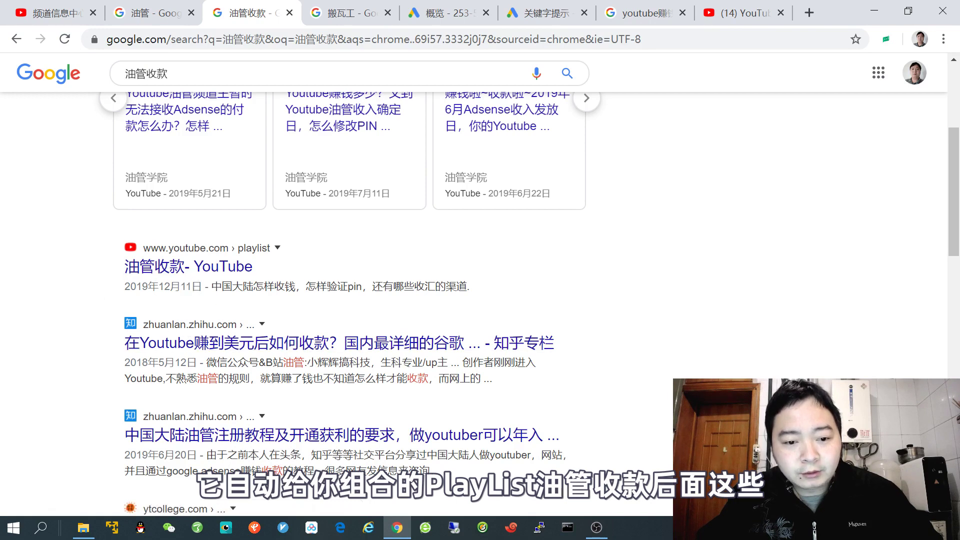
{"action": "scroll", "coordinate": [111, 311], "scroll_direction": "down", "scroll_amount": 1}
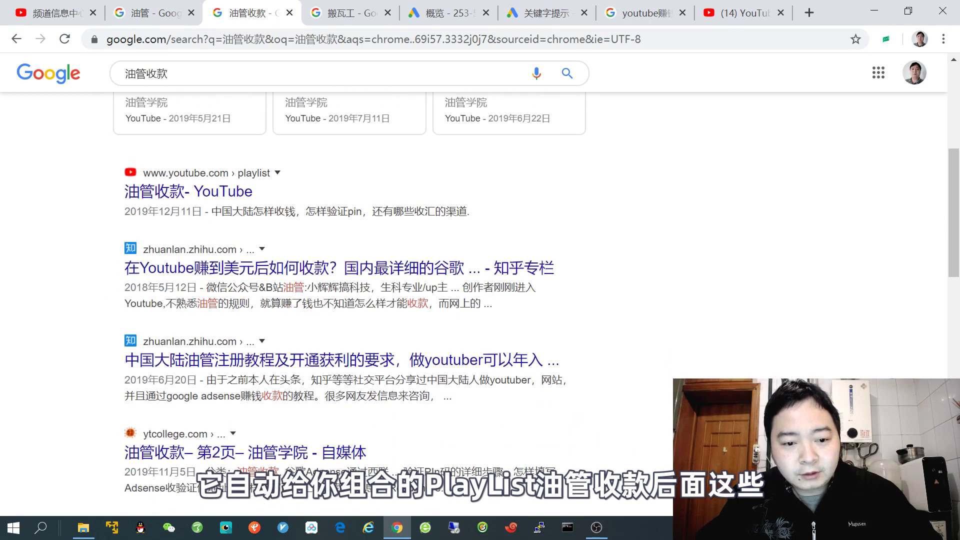
{"action": "scroll", "coordinate": [65, 324], "scroll_direction": "down", "scroll_amount": 2}
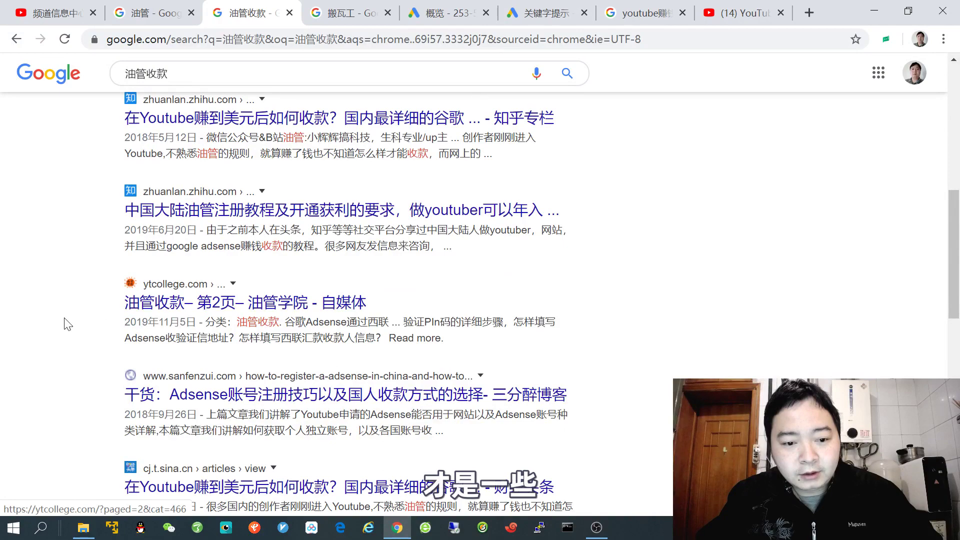
{"action": "scroll", "coordinate": [70, 320], "scroll_direction": "down", "scroll_amount": 1}
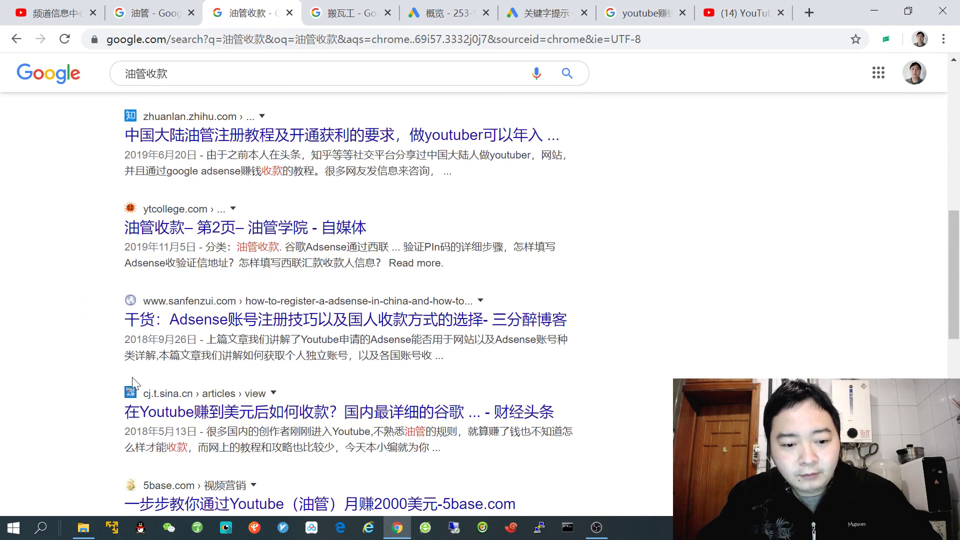
{"action": "scroll", "coordinate": [238, 372], "scroll_direction": "up", "scroll_amount": 12}
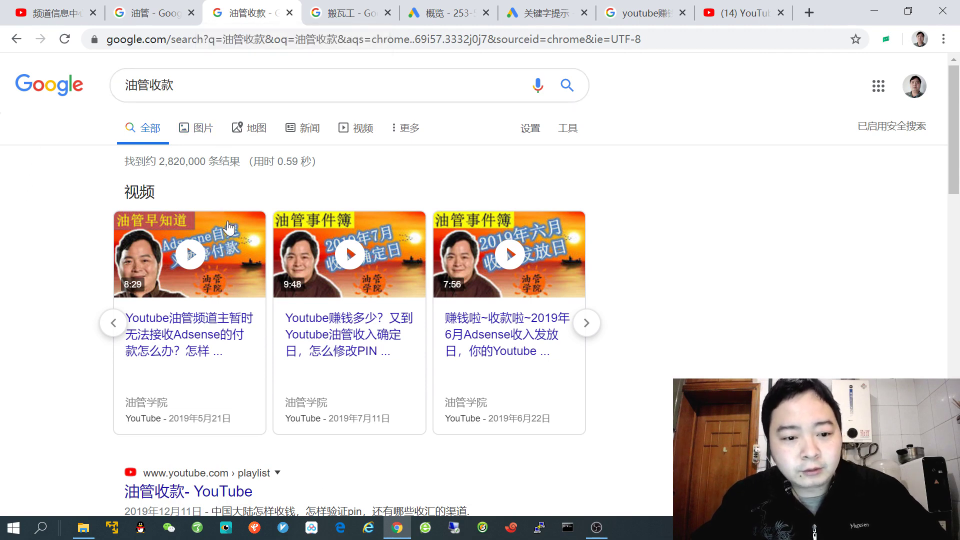
{"action": "mouse_move", "coordinate": [211, 304]}
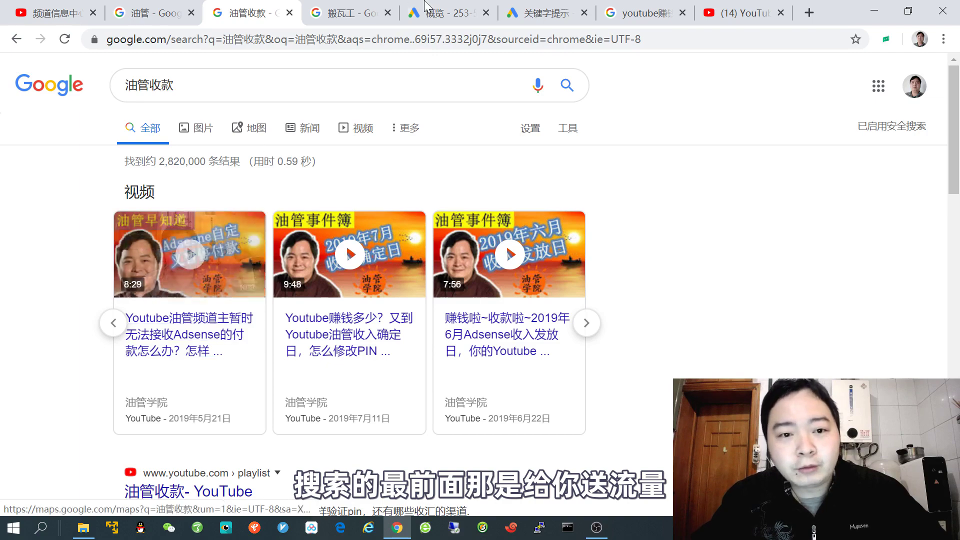
- Switch to the Google results for 搬瓦工 and compare the YouTube video result with the text tutorials below it
{"action": "left_click", "coordinate": [351, 15]}
{"action": "scroll", "coordinate": [95, 215], "scroll_direction": "up", "scroll_amount": 15}
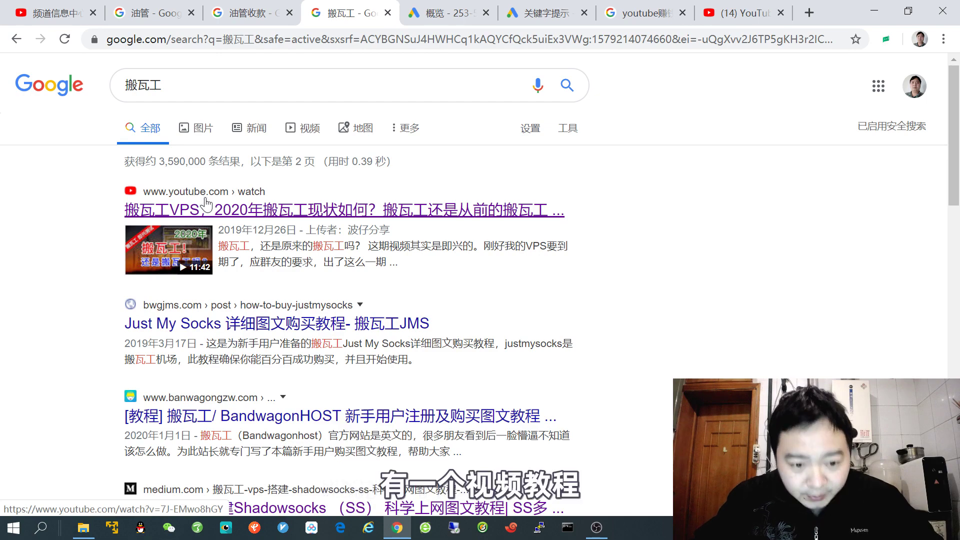
{"action": "scroll", "coordinate": [265, 325], "scroll_direction": "down", "scroll_amount": 3}
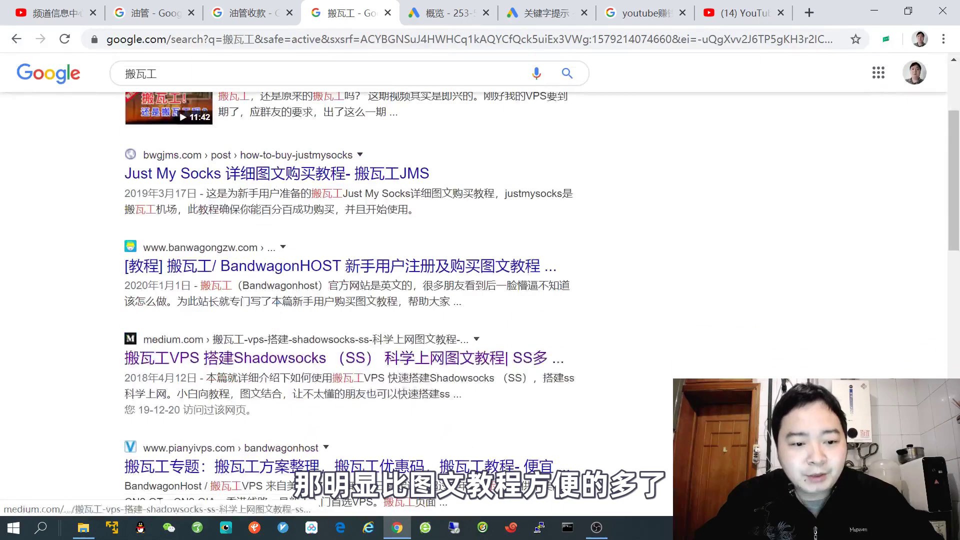
{"action": "scroll", "coordinate": [298, 322], "scroll_direction": "down", "scroll_amount": 3}
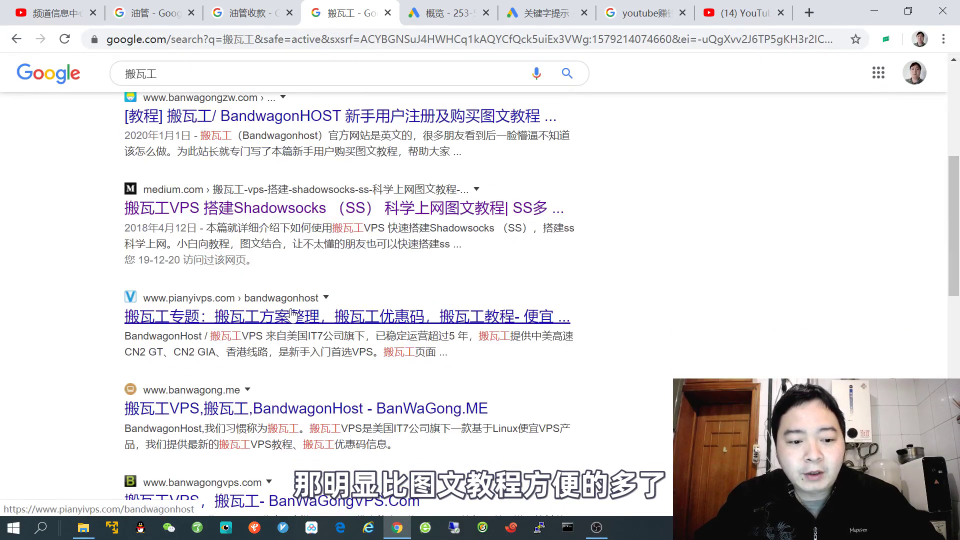
{"action": "scroll", "coordinate": [292, 349], "scroll_direction": "down", "scroll_amount": 3}
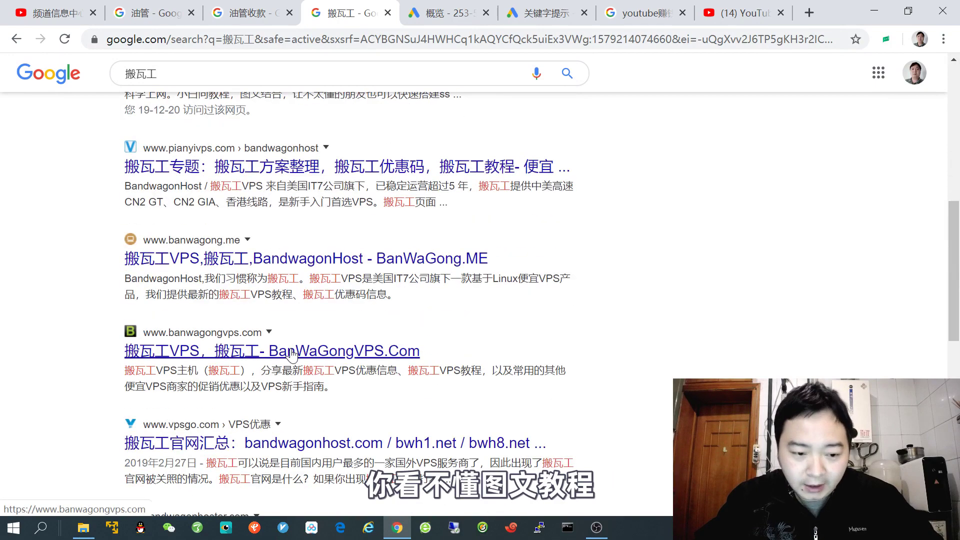
{"action": "scroll", "coordinate": [291, 349], "scroll_direction": "down", "scroll_amount": 2}
{"action": "scroll", "coordinate": [285, 307], "scroll_direction": "down", "scroll_amount": 3}
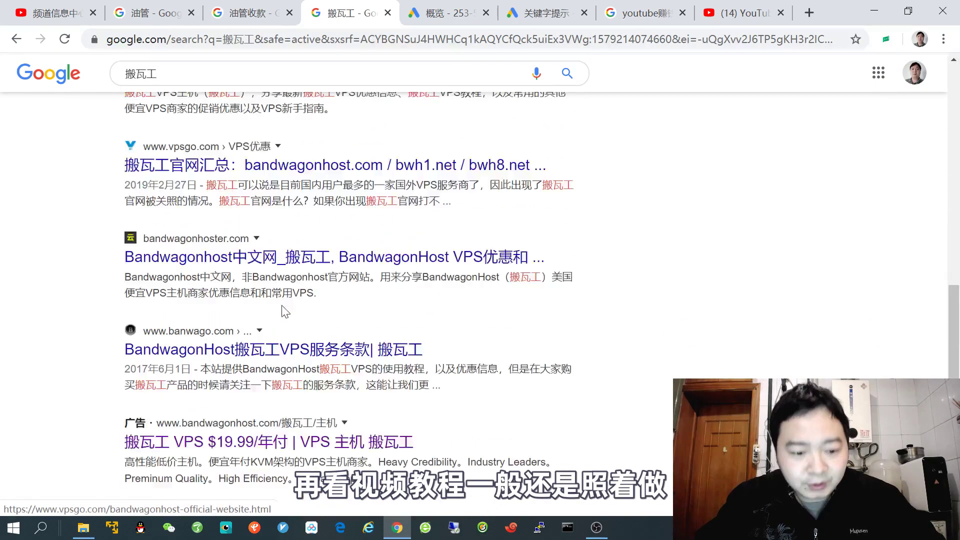
{"action": "scroll", "coordinate": [272, 200], "scroll_direction": "up", "scroll_amount": 12}
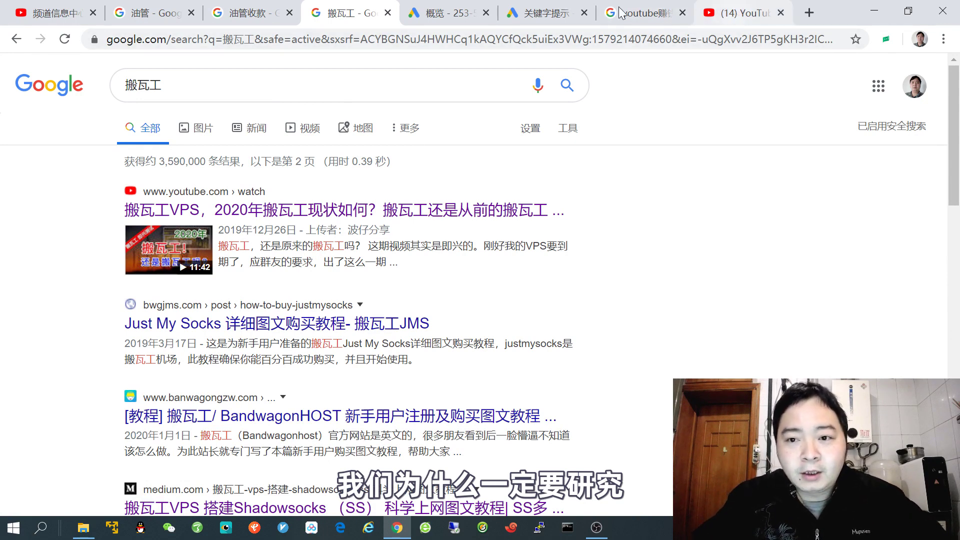
- Revisit the YouTube home page and the 搬瓦工 Google results, ending on the channel keyword settings in YouTube Studio
{"action": "left_click", "coordinate": [55, 13]}
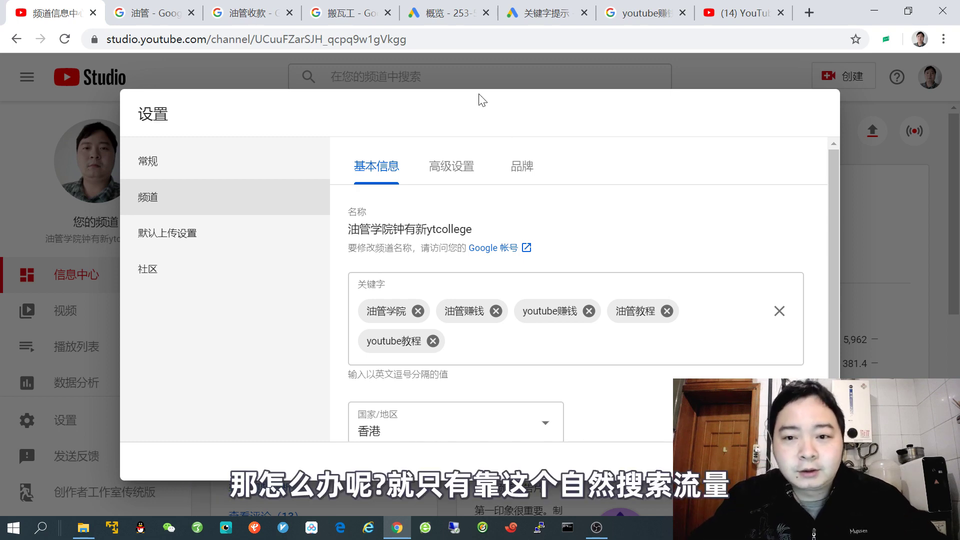
{"action": "left_click", "coordinate": [740, 14]}
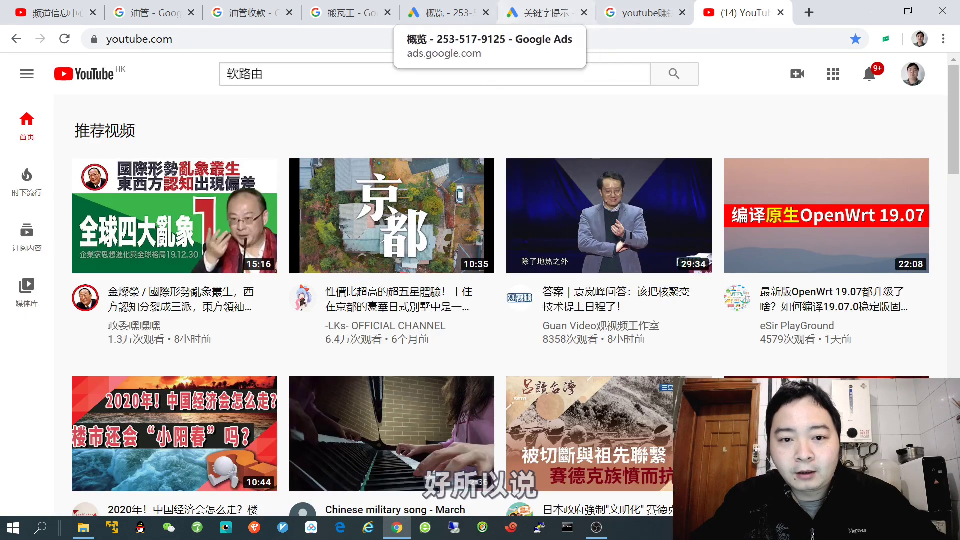
{"action": "left_click", "coordinate": [352, 15]}
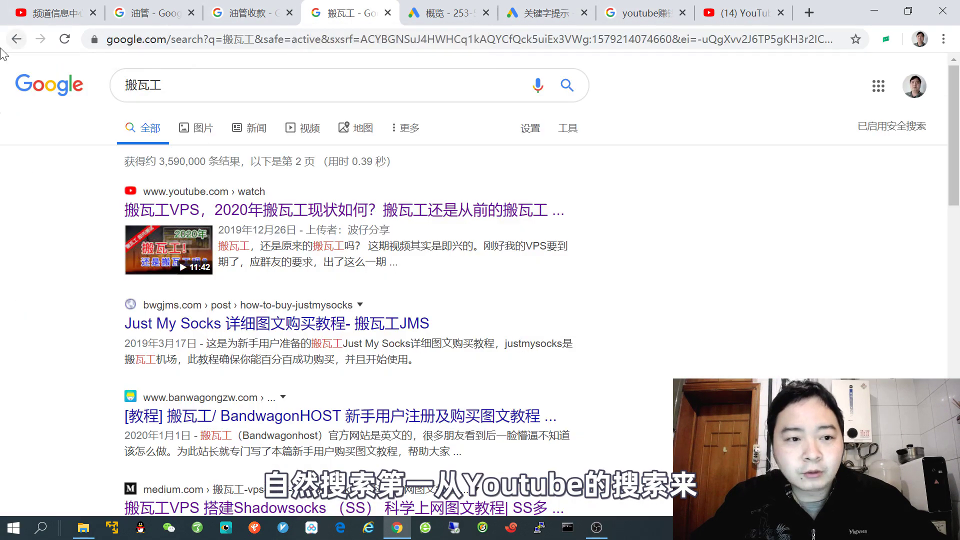
{"action": "left_click", "coordinate": [56, 19]}
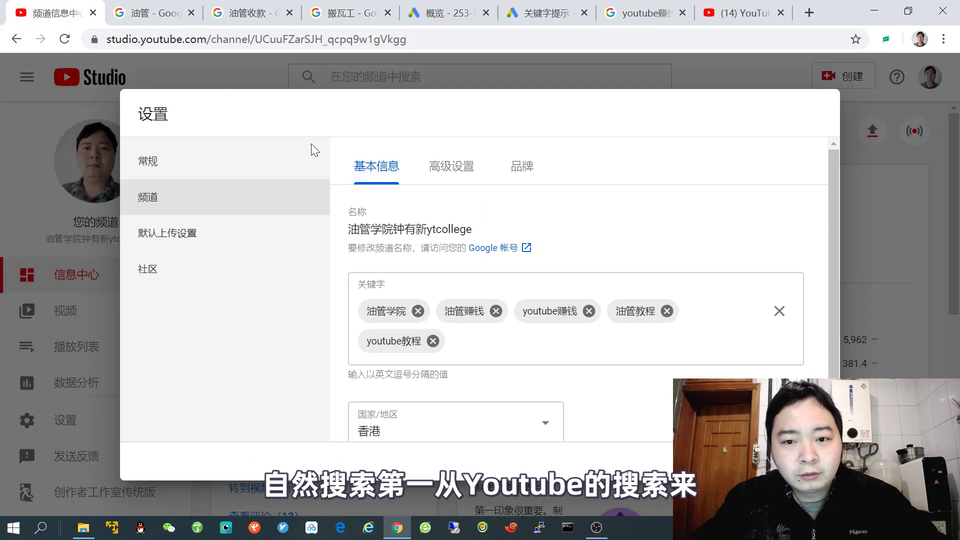
- Switch to the YouTube home page and clear 软路由 from the search box
{"action": "left_click", "coordinate": [741, 15]}
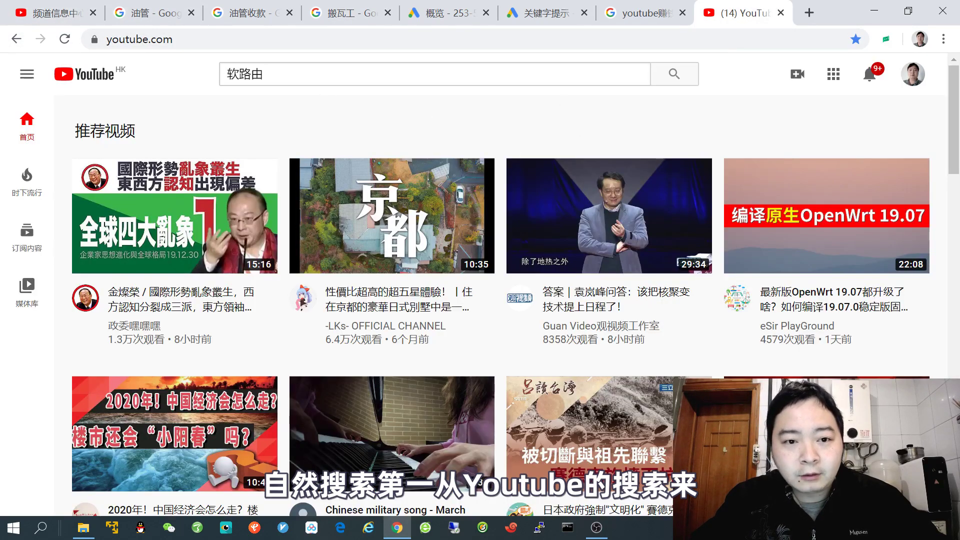
{"action": "left_click", "coordinate": [344, 23]}
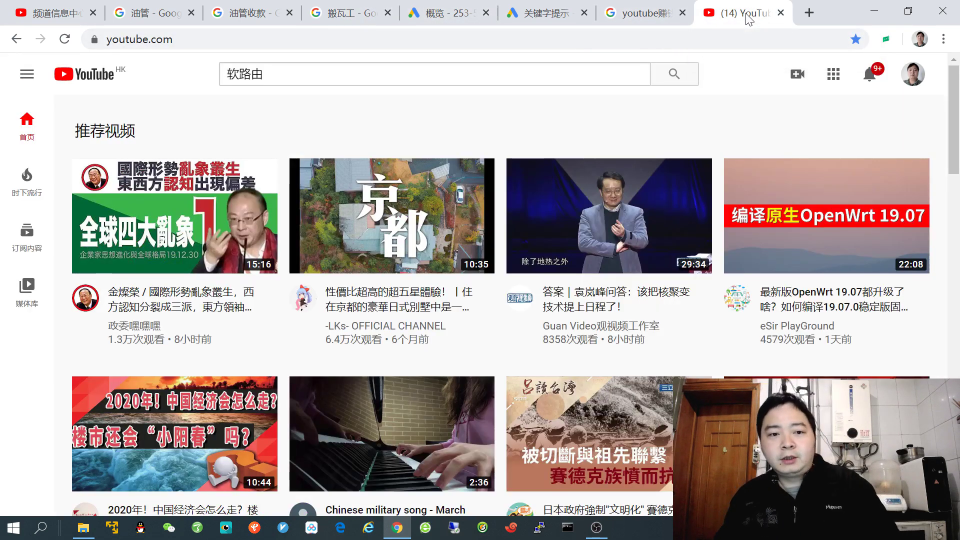
{"action": "left_click", "coordinate": [264, 74]}
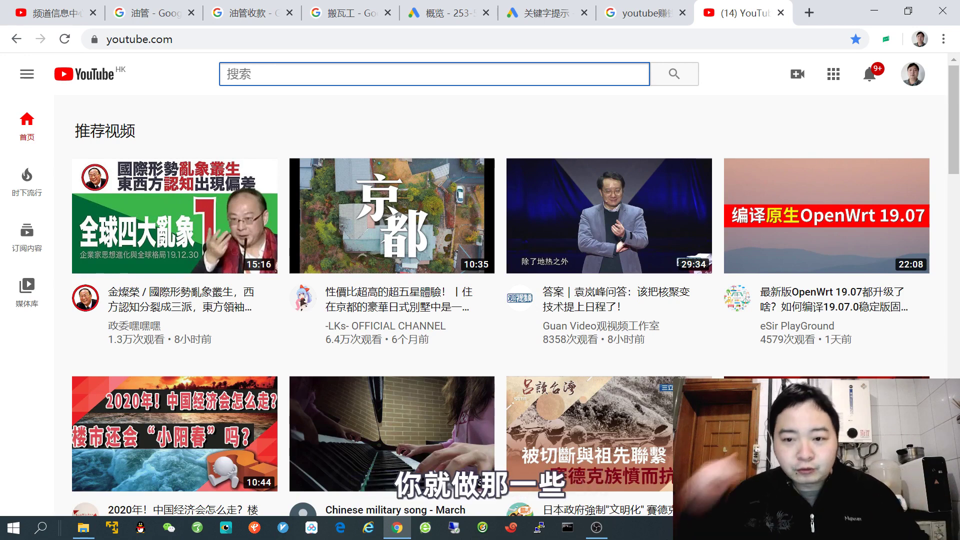
- Switch to the Google Ads overview and locate 关键字规划师 among the 规划 tools
{"action": "left_click", "coordinate": [446, 19]}
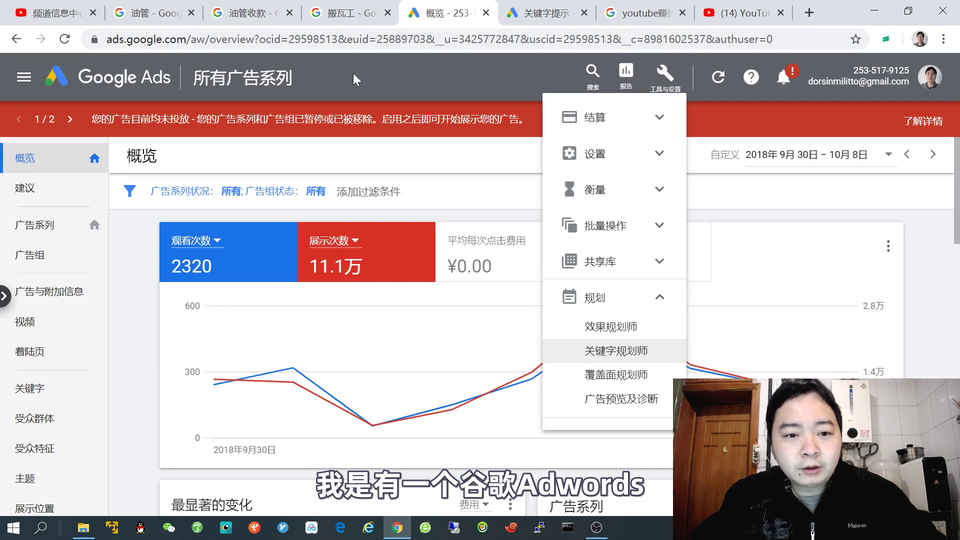
{"action": "left_click", "coordinate": [356, 78]}
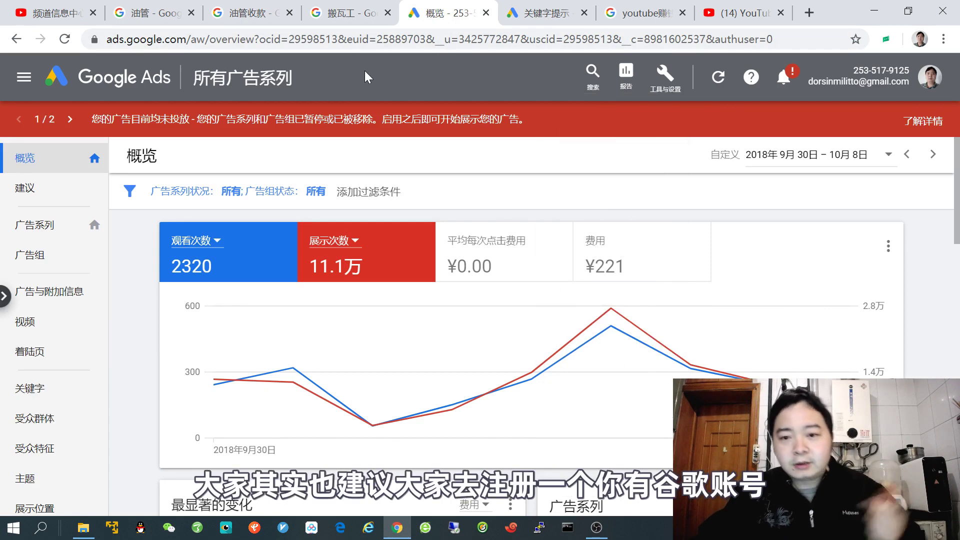
{"action": "left_click", "coordinate": [638, 81]}
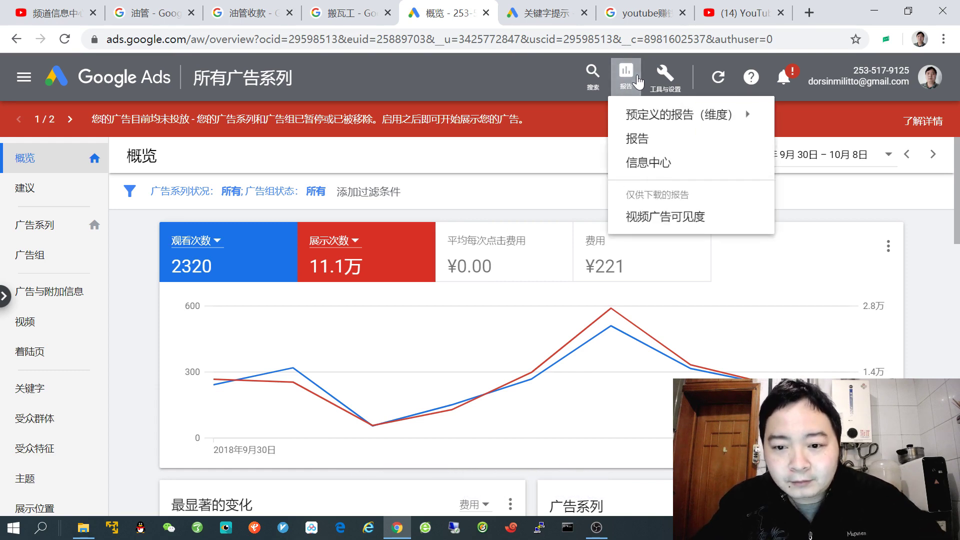
{"action": "left_click", "coordinate": [674, 80]}
{"action": "left_click", "coordinate": [674, 80]}
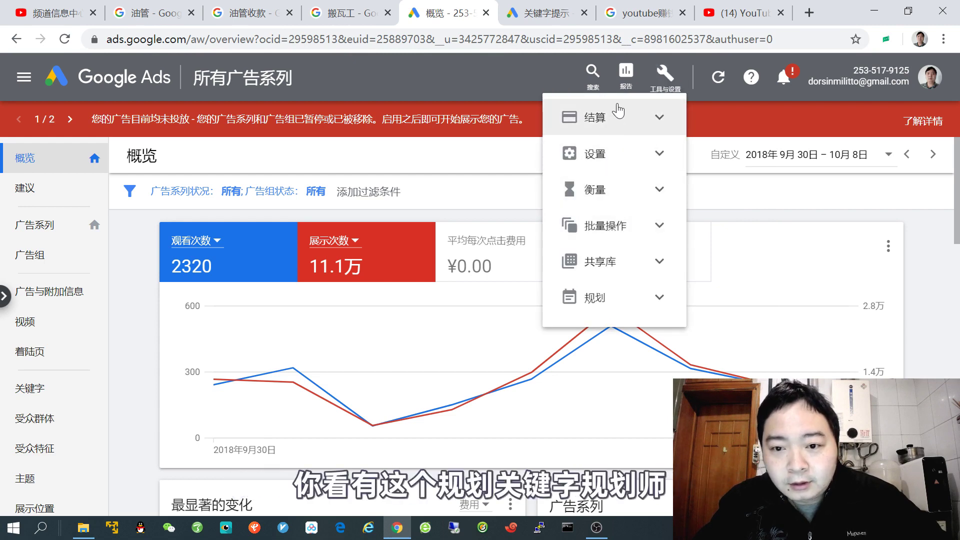
{"action": "left_click", "coordinate": [648, 298]}
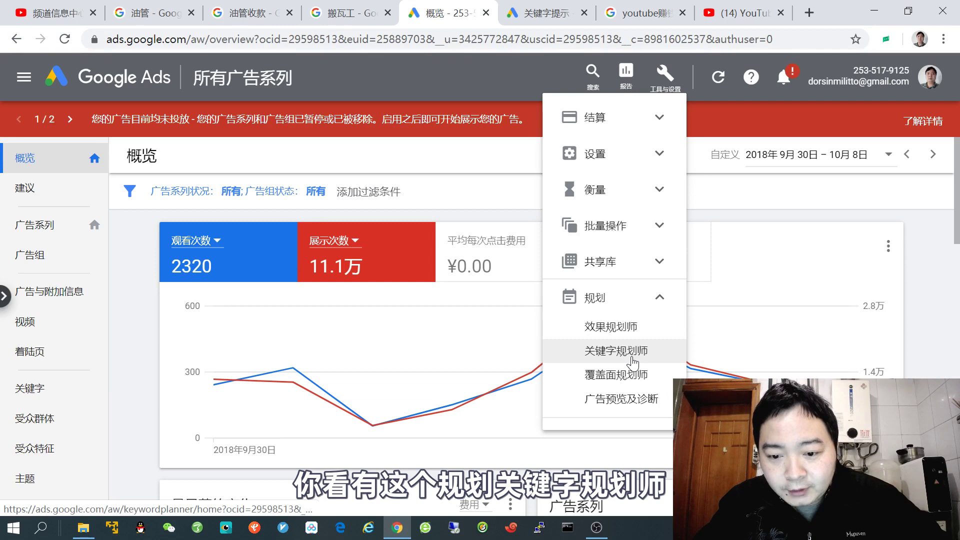
- Switch to the Google Ads keyword ideas and compare the average monthly searches of the YouTube and 油管 keywords
{"action": "left_click", "coordinate": [544, 15]}
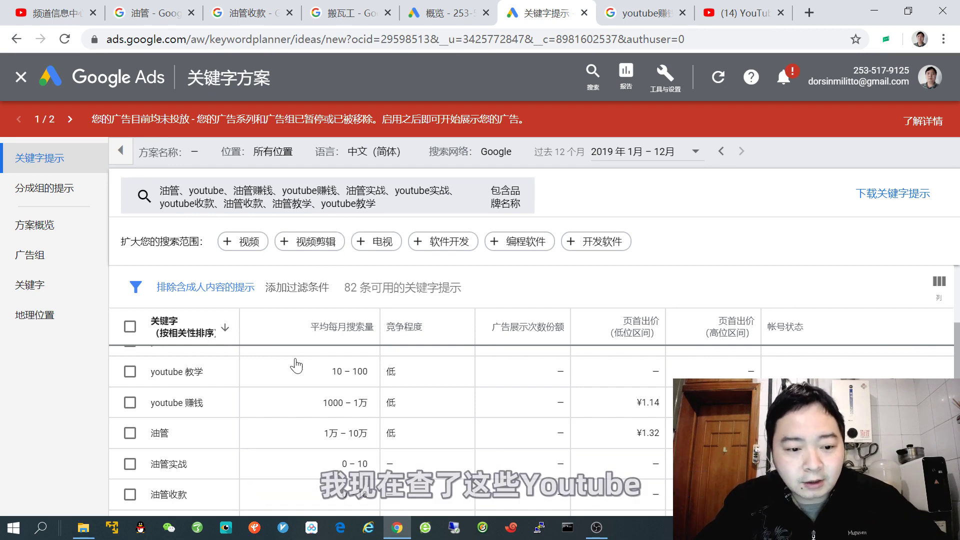
{"action": "scroll", "coordinate": [295, 411], "scroll_direction": "up", "scroll_amount": 3}
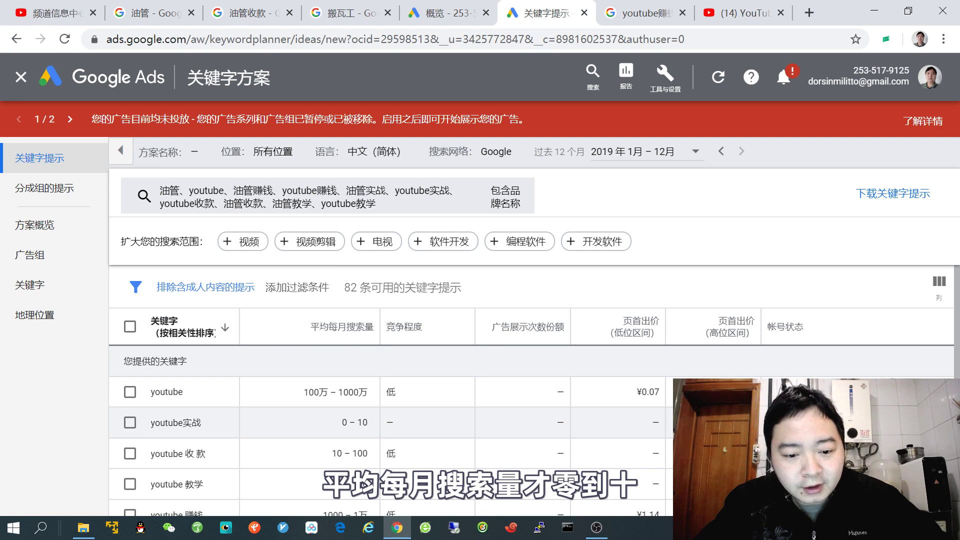
{"action": "scroll", "coordinate": [300, 410], "scroll_direction": "down", "scroll_amount": 2}
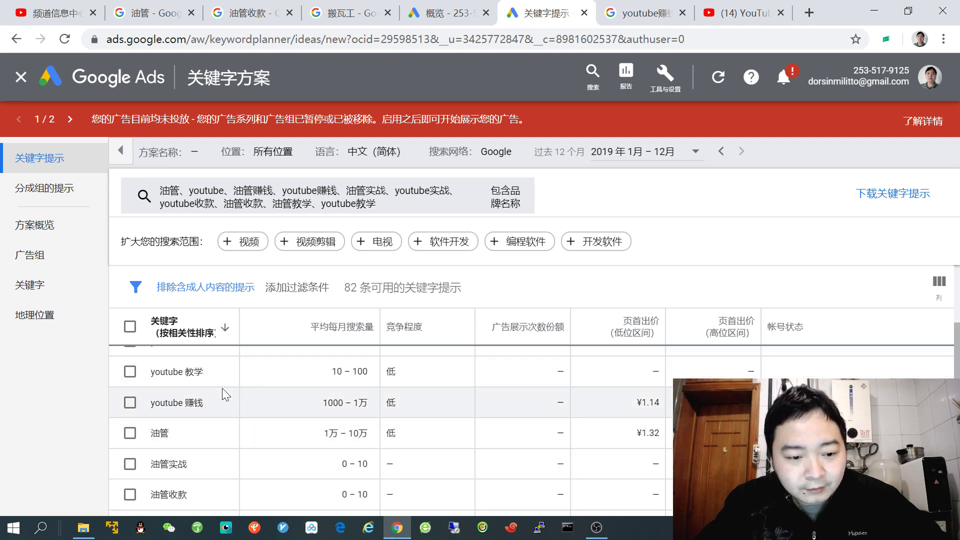
{"action": "scroll", "coordinate": [244, 404], "scroll_direction": "up", "scroll_amount": 2}
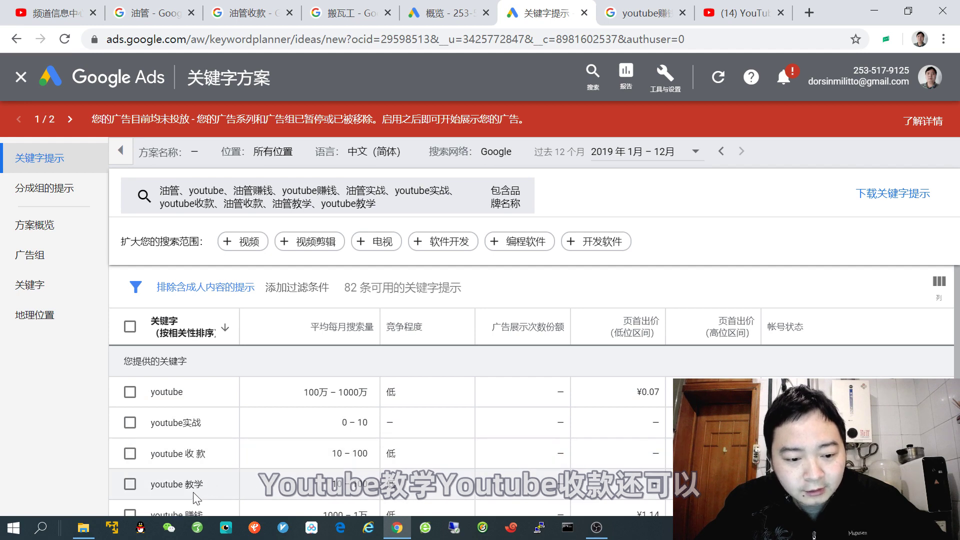
{"action": "scroll", "coordinate": [355, 495], "scroll_direction": "down", "scroll_amount": 2}
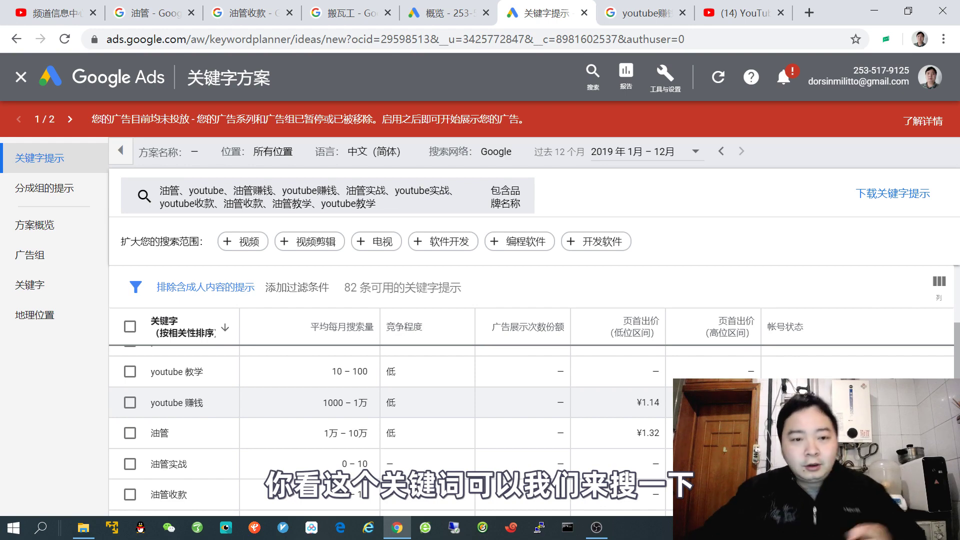
- Switch to YouTube and search for youtube赚钱
{"action": "left_click", "coordinate": [727, 15]}
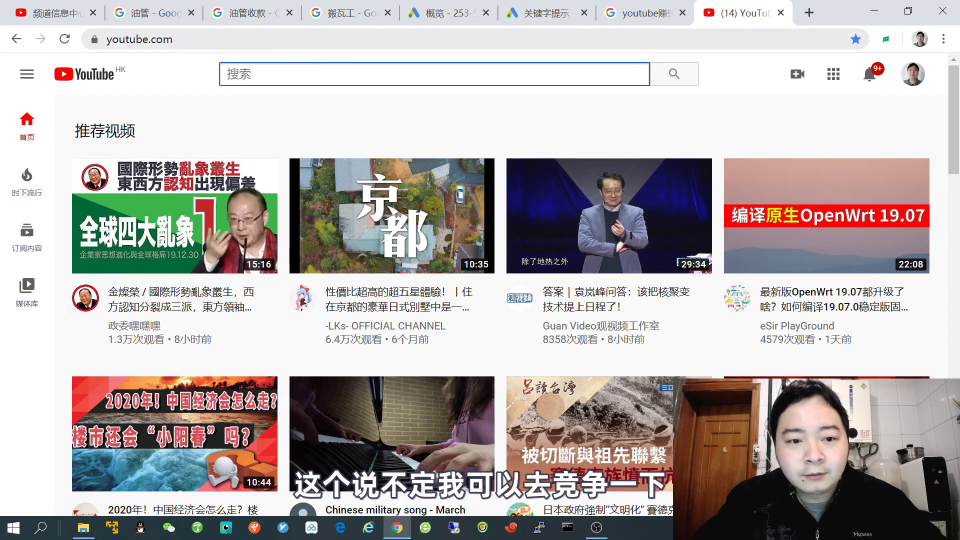
{"action": "type", "text": "youtube"}
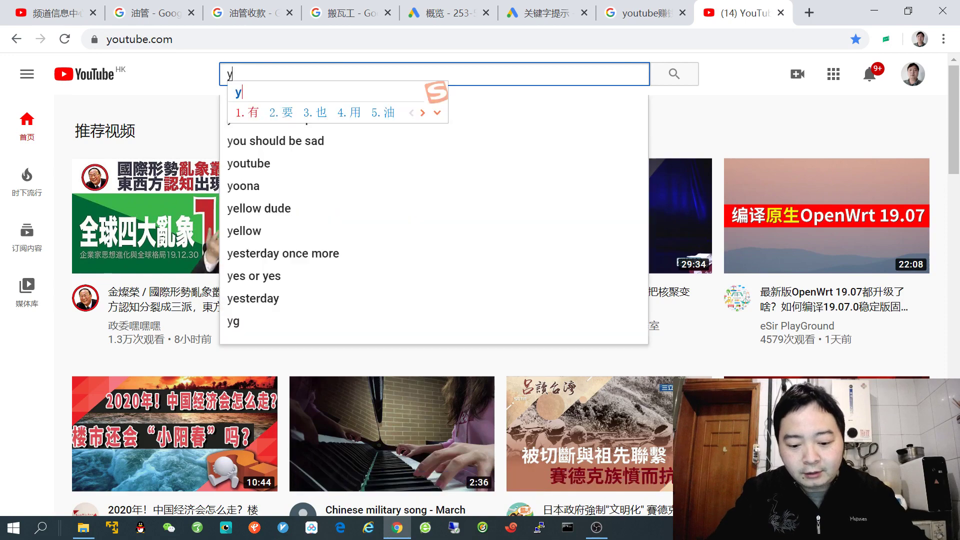
{"action": "key", "text": "Return"}
{"action": "type", "text": "zhuanqian"}
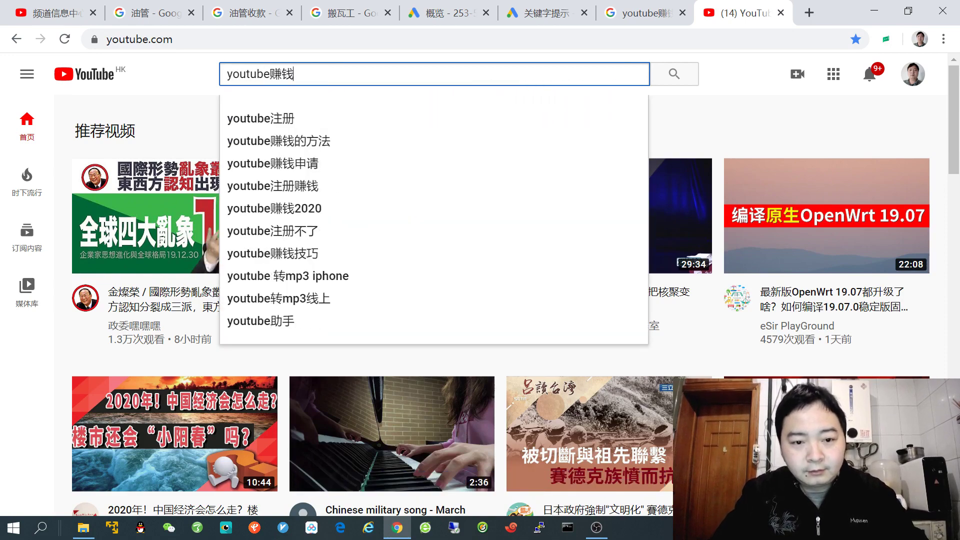
{"action": "key", "text": "Return"}
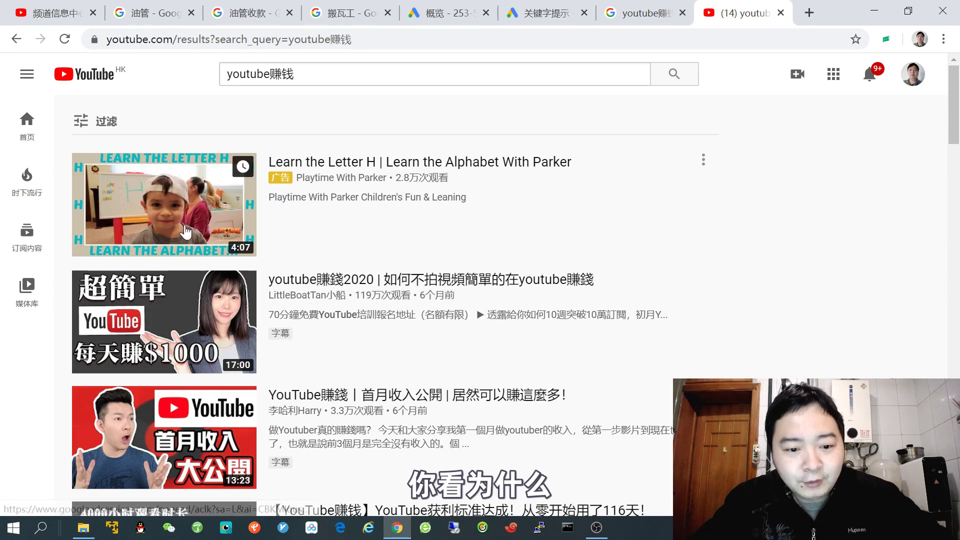
- Browse the youtube赚钱 search results, checking the ranked videos' titles, channels and view counts
{"action": "scroll", "coordinate": [203, 299], "scroll_direction": "down", "scroll_amount": 1}
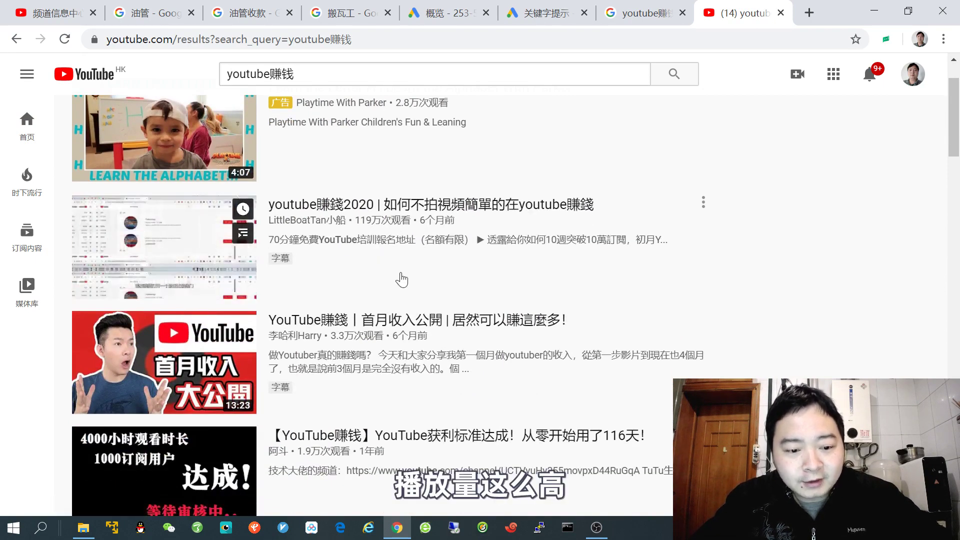
{"action": "scroll", "coordinate": [398, 278], "scroll_direction": "down", "scroll_amount": 1}
{"action": "scroll", "coordinate": [319, 246], "scroll_direction": "down", "scroll_amount": 1}
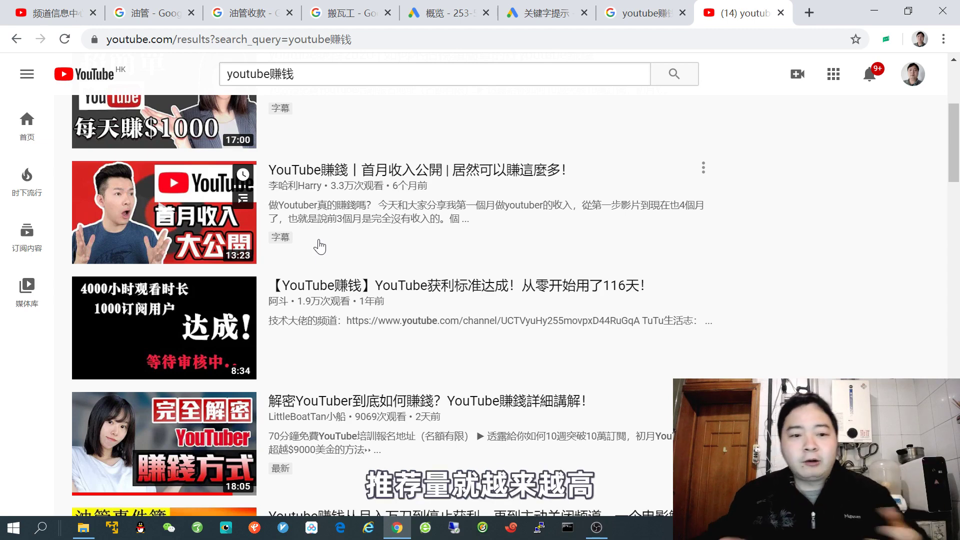
{"action": "scroll", "coordinate": [321, 245], "scroll_direction": "up", "scroll_amount": 3}
{"action": "scroll", "coordinate": [324, 240], "scroll_direction": "down", "scroll_amount": 1}
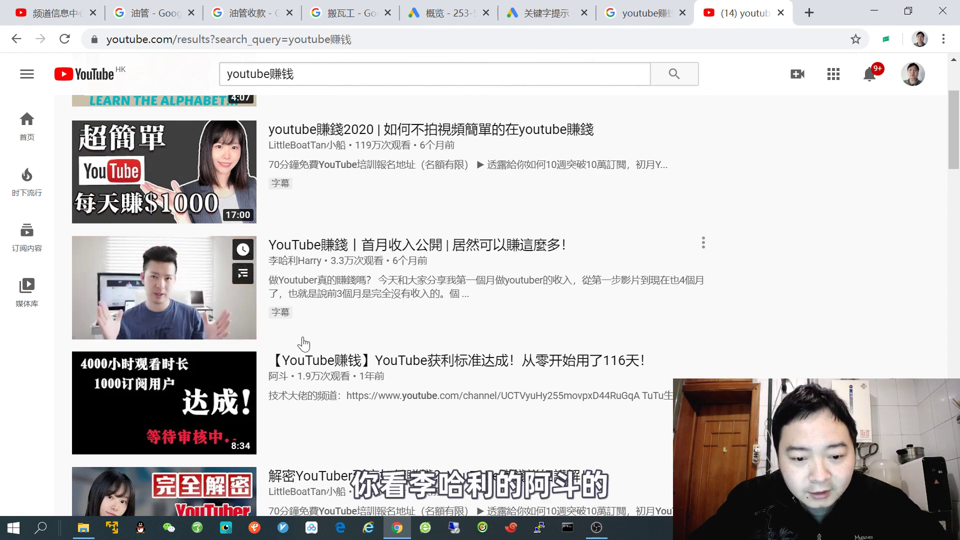
{"action": "scroll", "coordinate": [308, 310], "scroll_direction": "down", "scroll_amount": 4}
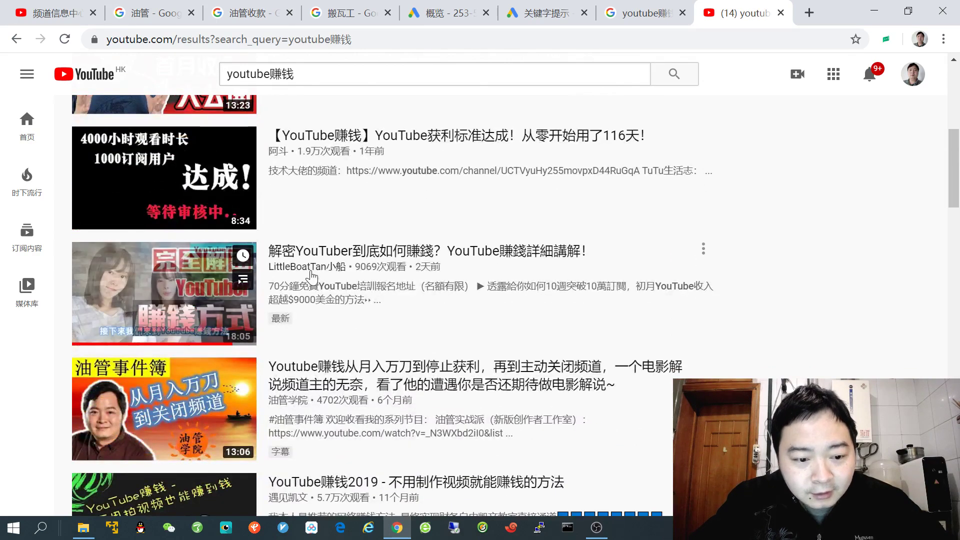
{"action": "scroll", "coordinate": [312, 343], "scroll_direction": "down", "scroll_amount": 1}
{"action": "scroll", "coordinate": [314, 353], "scroll_direction": "down", "scroll_amount": 1}
{"action": "scroll", "coordinate": [314, 352], "scroll_direction": "down", "scroll_amount": 3}
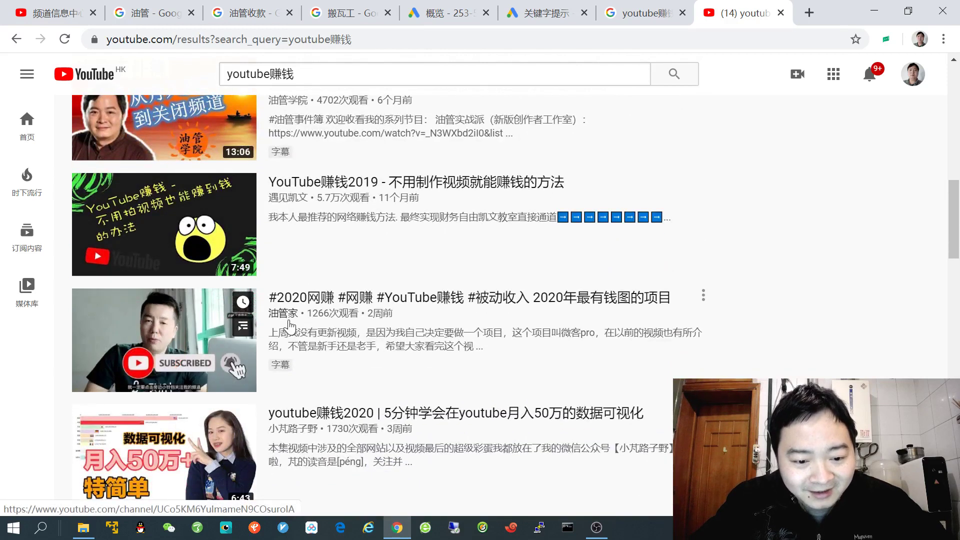
{"action": "scroll", "coordinate": [289, 324], "scroll_direction": "down", "scroll_amount": 1}
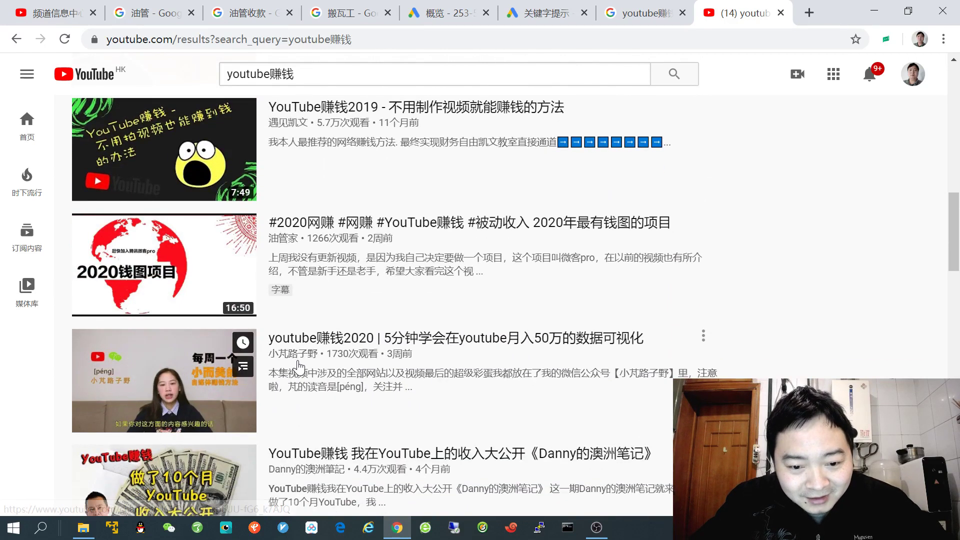
{"action": "scroll", "coordinate": [299, 368], "scroll_direction": "down", "scroll_amount": 1}
{"action": "scroll", "coordinate": [299, 368], "scroll_direction": "down", "scroll_amount": 2}
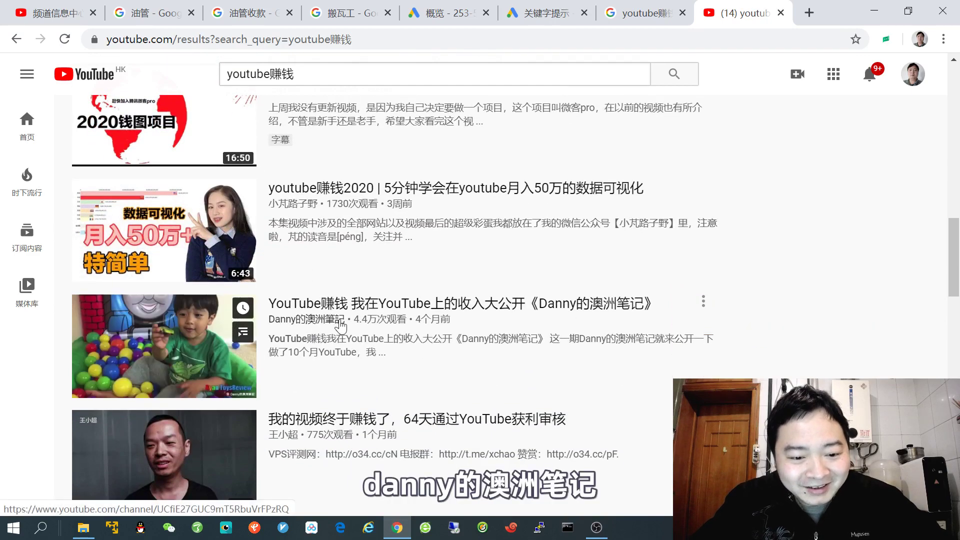
{"action": "scroll", "coordinate": [340, 327], "scroll_direction": "down", "scroll_amount": 1}
{"action": "scroll", "coordinate": [340, 327], "scroll_direction": "down", "scroll_amount": 5}
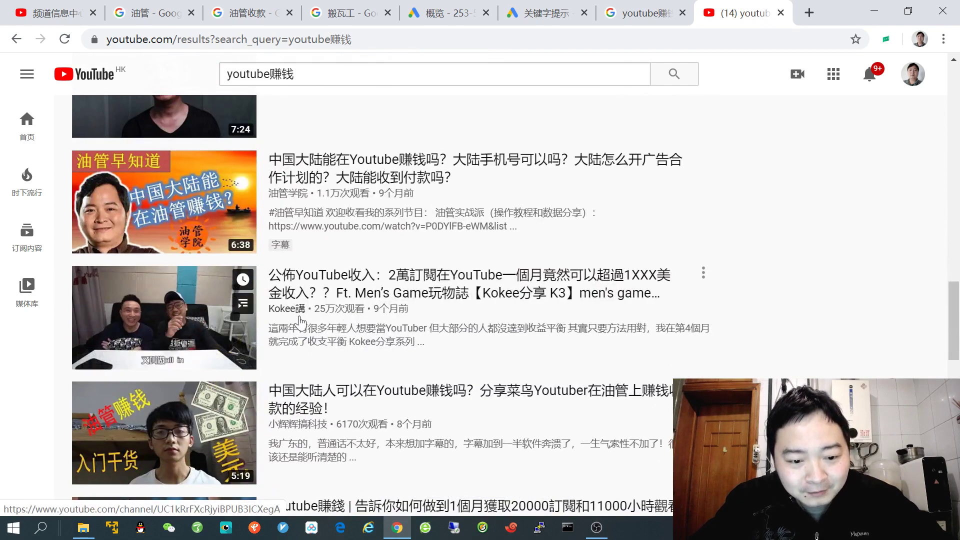
{"action": "scroll", "coordinate": [316, 340], "scroll_direction": "down", "scroll_amount": 2}
{"action": "scroll", "coordinate": [323, 337], "scroll_direction": "down", "scroll_amount": 5}
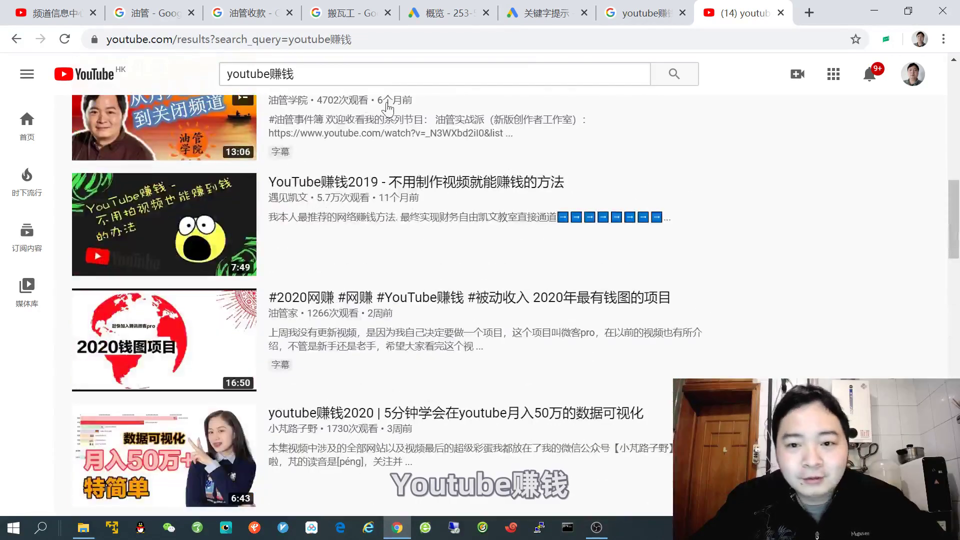
- Check the 油管 keyword in the Google Ads keyword ideas, and search YouTube for 油管
{"action": "left_click", "coordinate": [546, 17]}
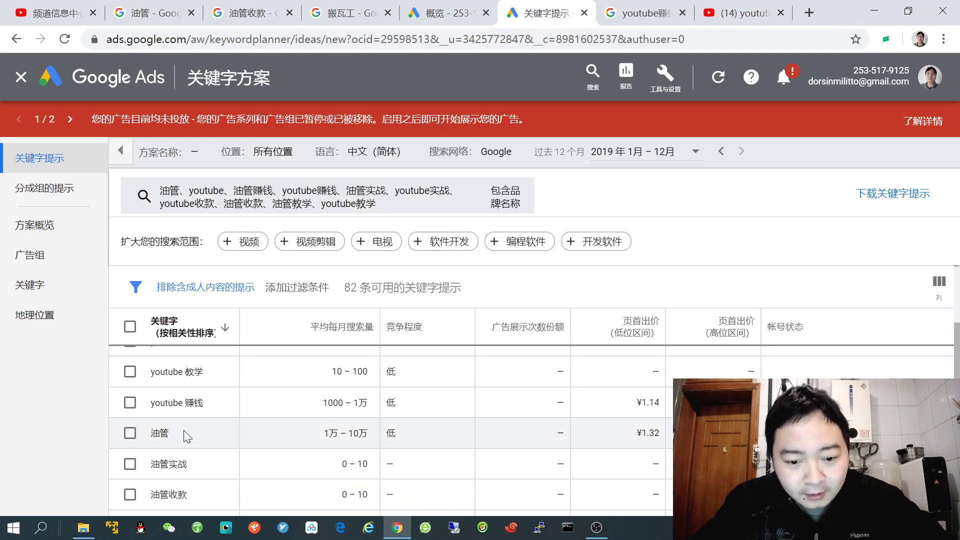
{"action": "left_click", "coordinate": [764, 20]}
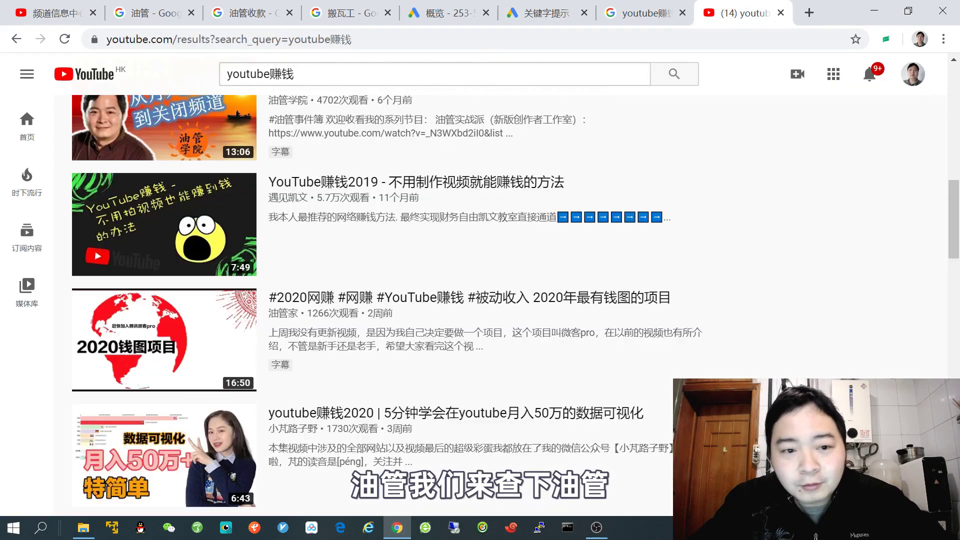
{"action": "left_click", "coordinate": [300, 73]}
{"action": "key", "text": "ctrl+a"}
{"action": "type", "text": "youguan"}
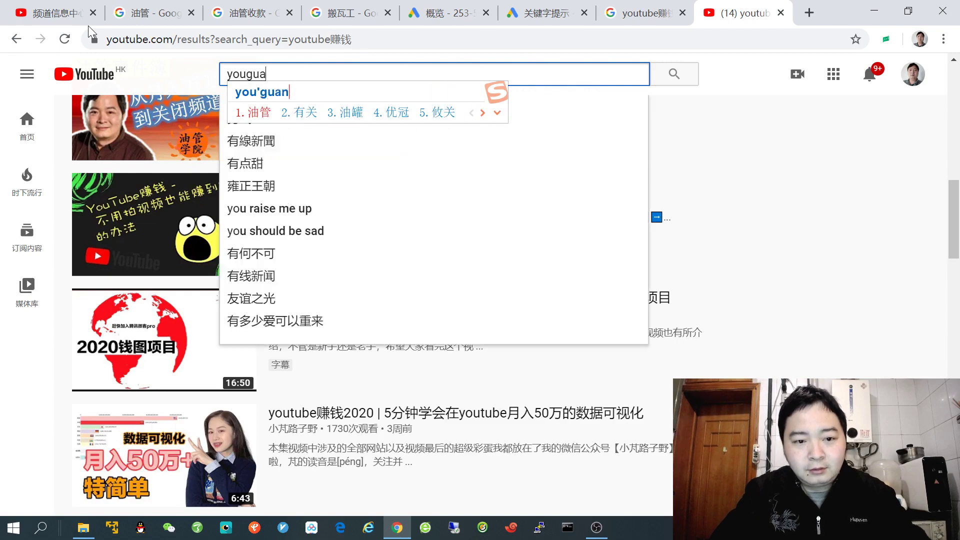
{"action": "key", "text": "space"}
{"action": "key", "text": "Return"}
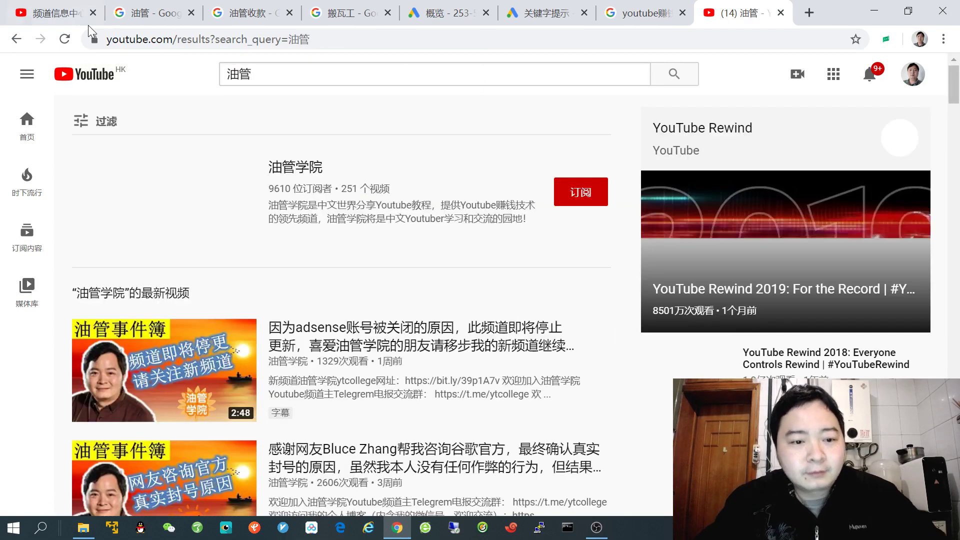
- Browse the 油管 search results, examining which channels and videos rank and their view counts
{"action": "scroll", "coordinate": [138, 210], "scroll_direction": "down", "scroll_amount": 2}
{"action": "scroll", "coordinate": [138, 210], "scroll_direction": "down", "scroll_amount": 6}
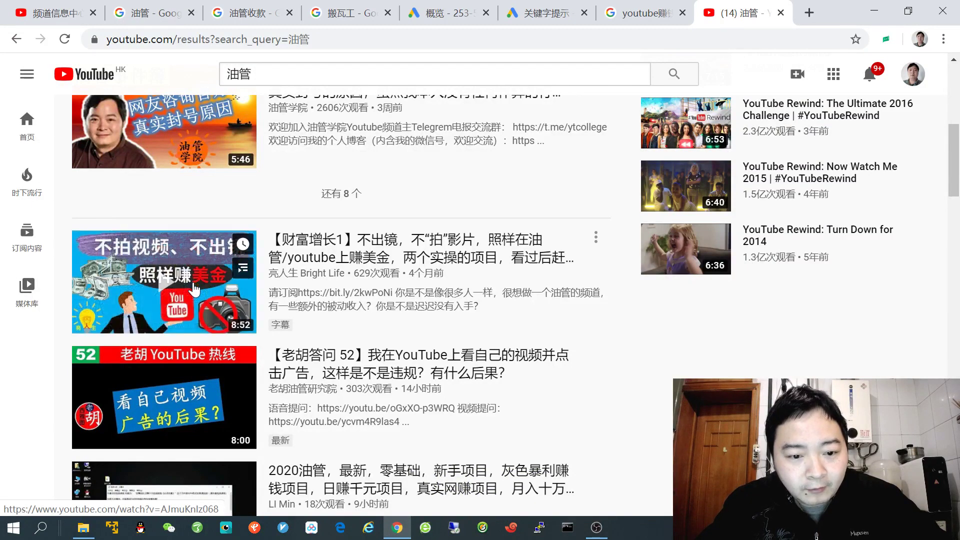
{"action": "scroll", "coordinate": [199, 310], "scroll_direction": "down", "scroll_amount": 2}
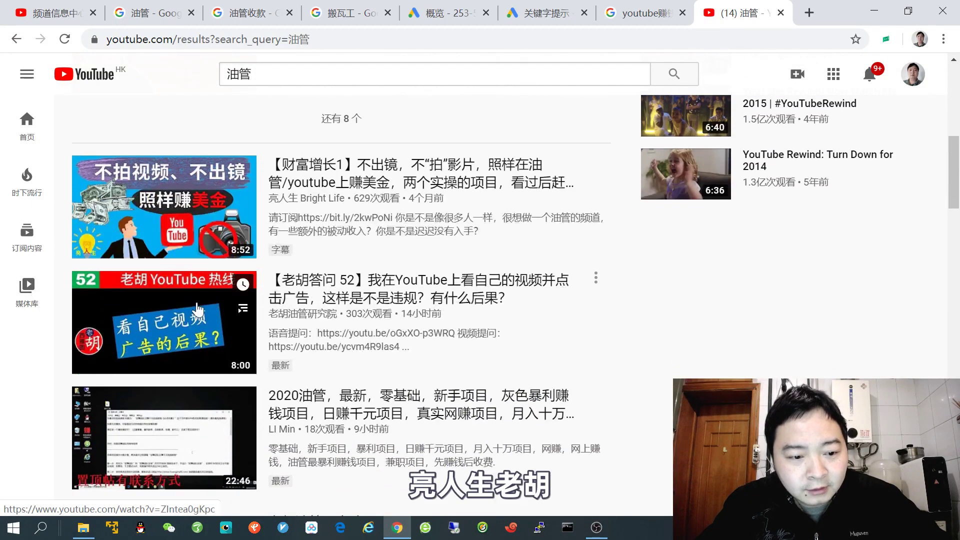
{"action": "scroll", "coordinate": [197, 313], "scroll_direction": "down", "scroll_amount": 1}
{"action": "scroll", "coordinate": [197, 308], "scroll_direction": "down", "scroll_amount": 3}
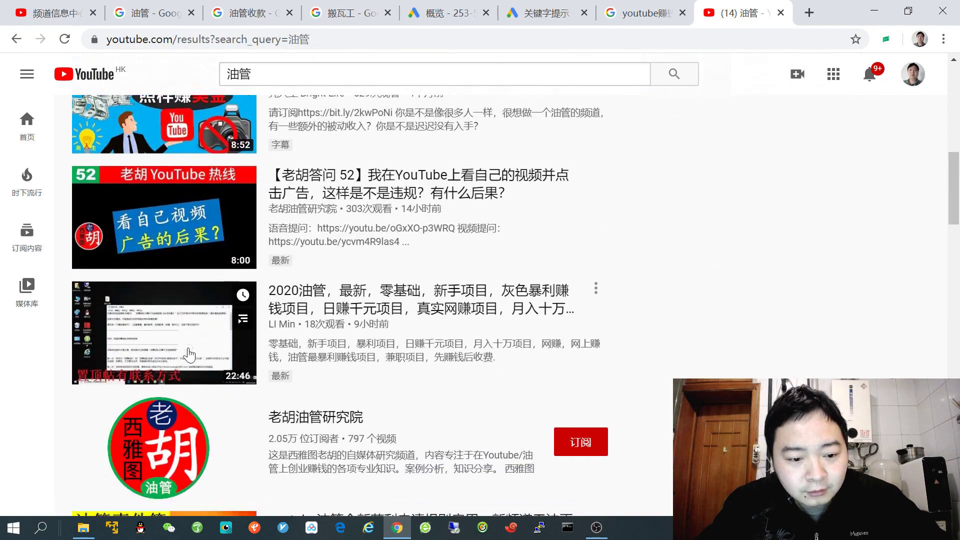
{"action": "scroll", "coordinate": [190, 354], "scroll_direction": "down", "scroll_amount": 11}
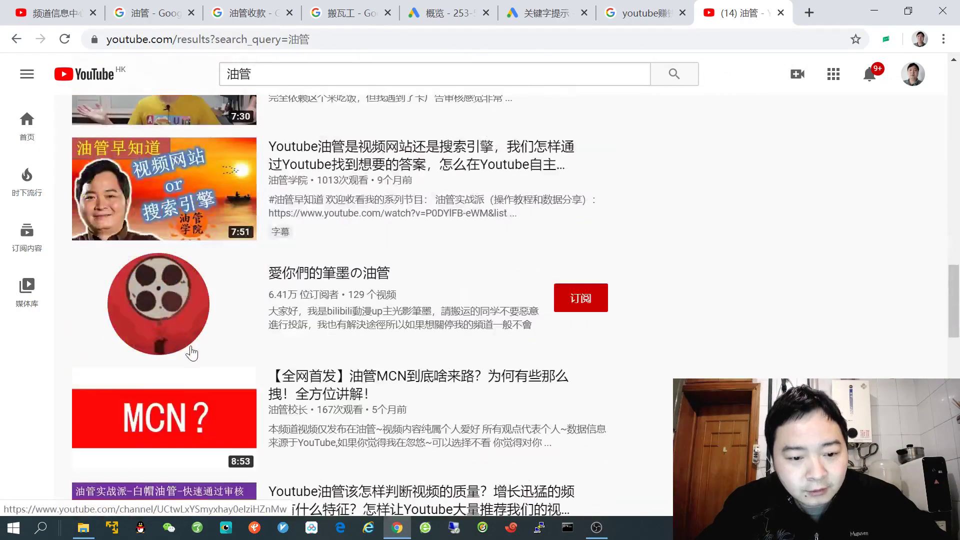
{"action": "scroll", "coordinate": [181, 356], "scroll_direction": "down", "scroll_amount": 9}
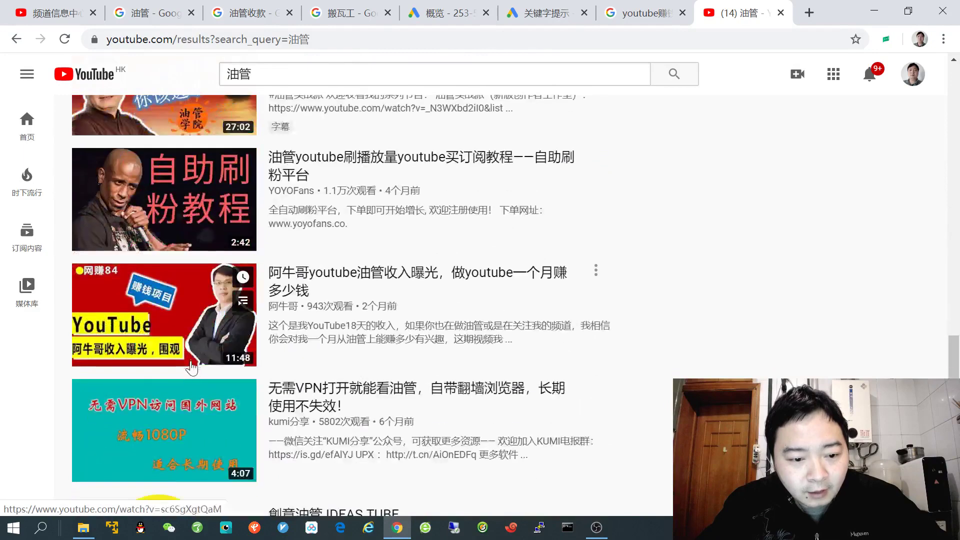
- Switch to the Google Ads keyword ideas and review search volume and competition for the provided keywords and first suggestions
{"action": "left_click", "coordinate": [542, 20]}
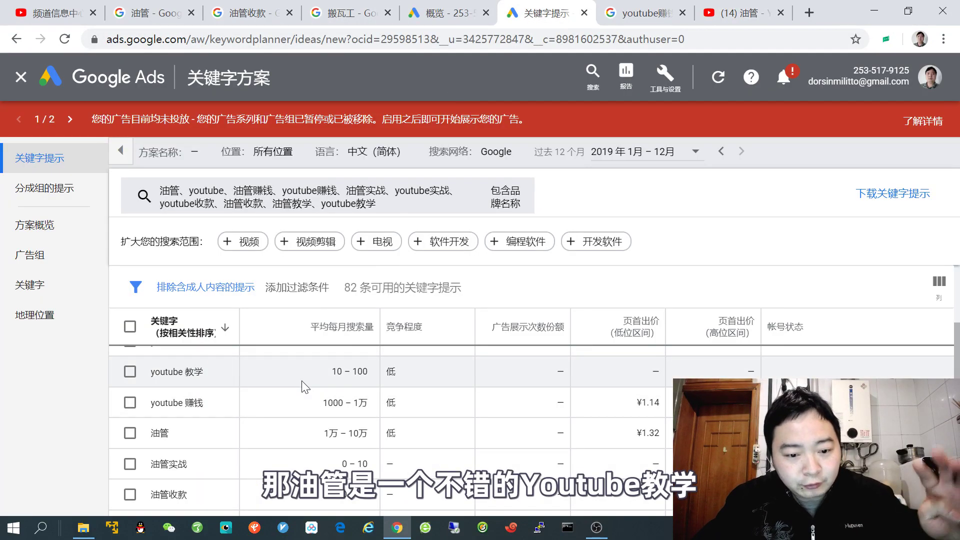
{"action": "scroll", "coordinate": [235, 415], "scroll_direction": "down", "scroll_amount": 3}
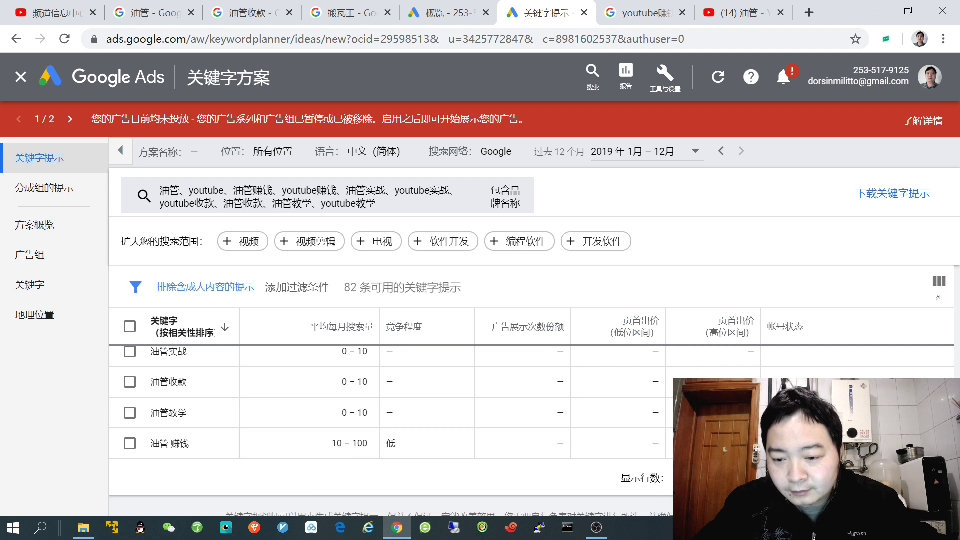
{"action": "scroll", "coordinate": [306, 449], "scroll_direction": "up", "scroll_amount": 5}
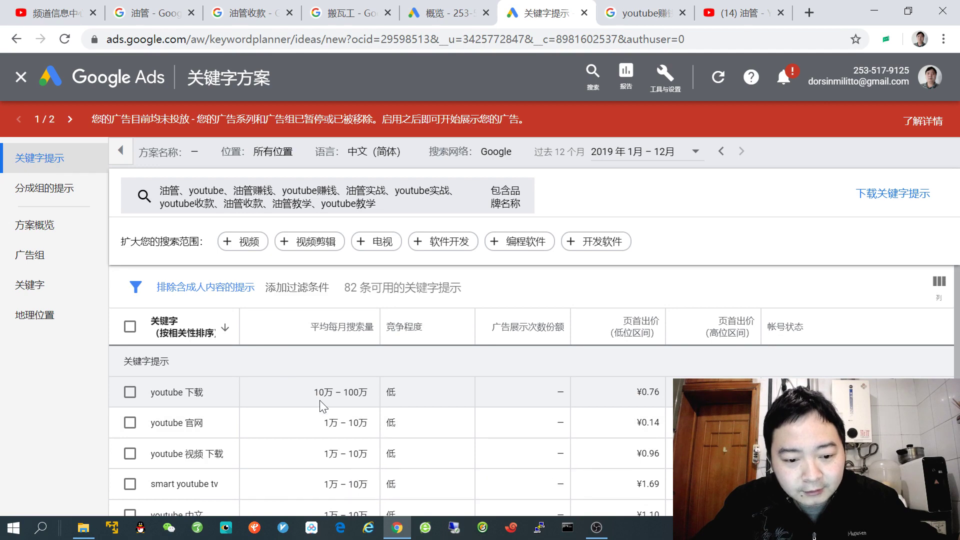
{"action": "scroll", "coordinate": [284, 440], "scroll_direction": "down", "scroll_amount": 2}
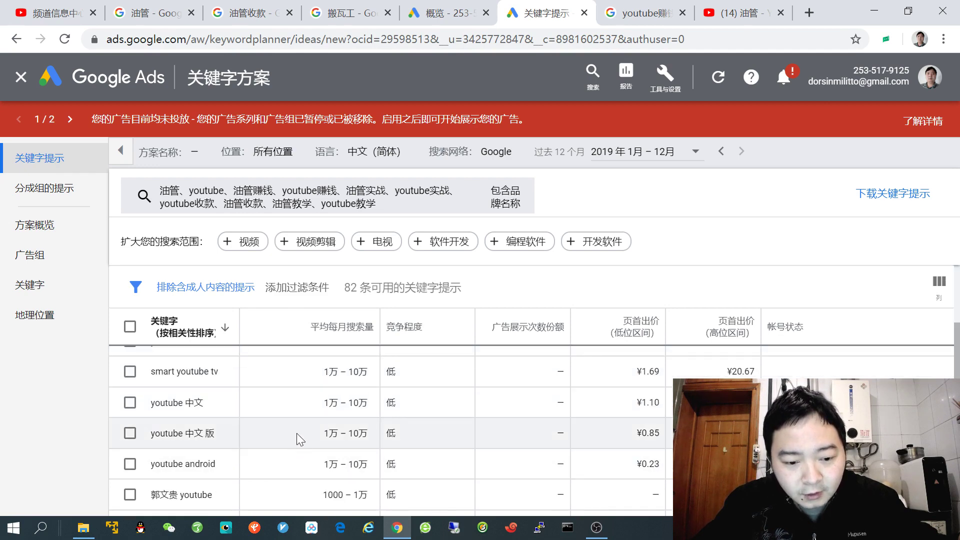
{"action": "scroll", "coordinate": [304, 464], "scroll_direction": "down", "scroll_amount": 2}
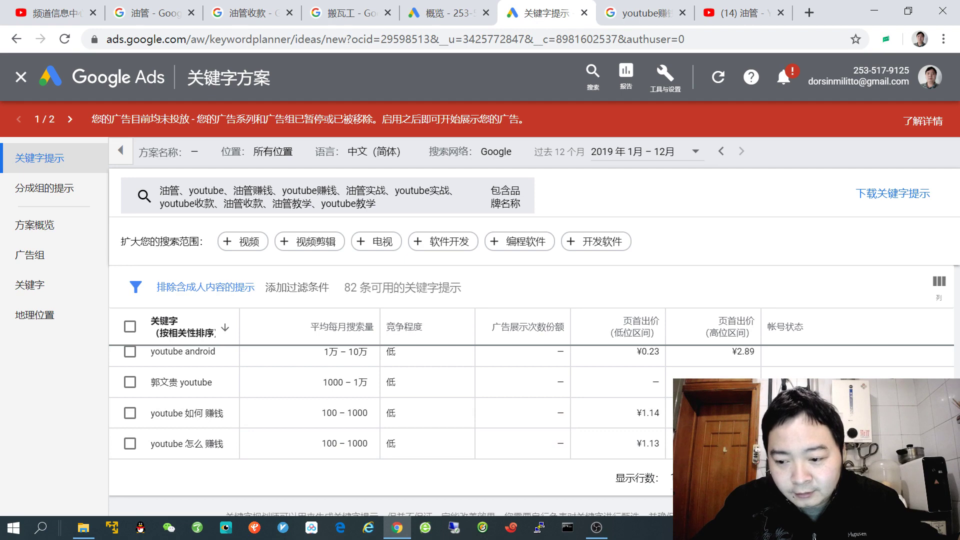
{"action": "scroll", "coordinate": [223, 397], "scroll_direction": "down", "scroll_amount": 3}
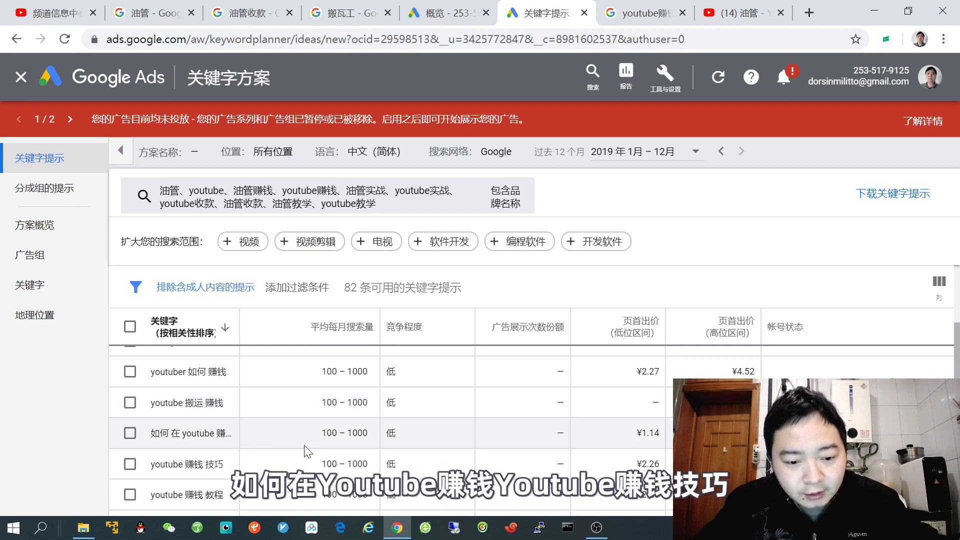
{"action": "scroll", "coordinate": [308, 443], "scroll_direction": "down", "scroll_amount": 3}
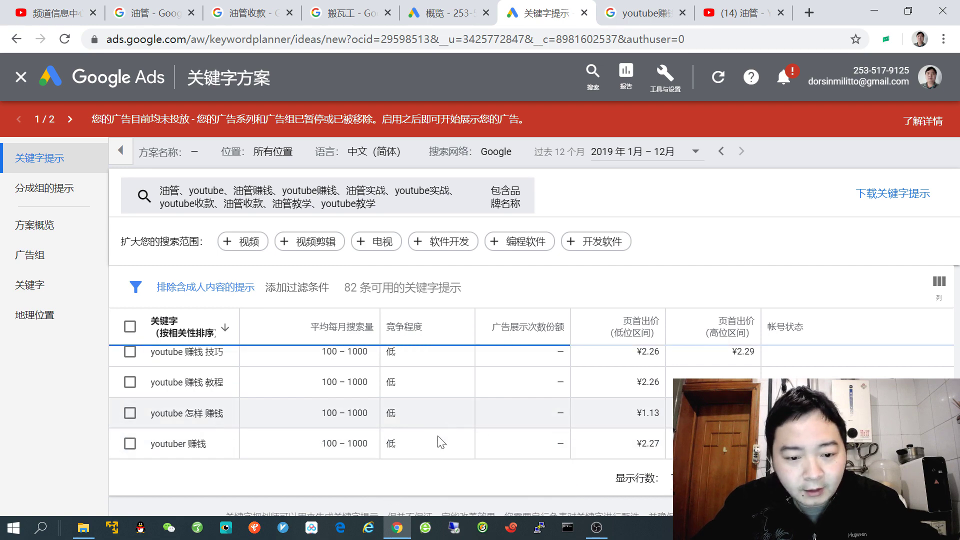
- Examine the remaining suggested youtube 赚钱 keyword variants, comparing their average monthly searches and competition
{"action": "scroll", "coordinate": [368, 414], "scroll_direction": "down", "scroll_amount": 5}
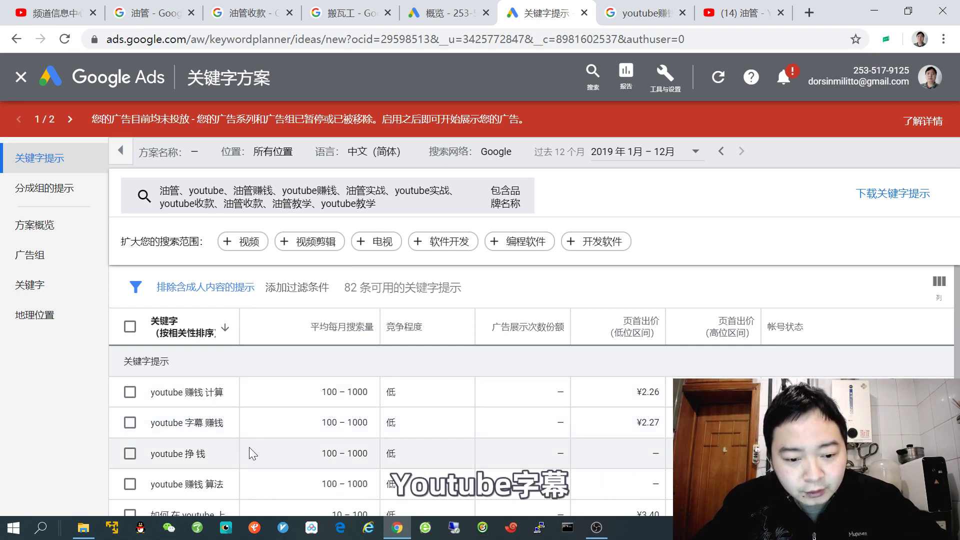
{"action": "scroll", "coordinate": [275, 455], "scroll_direction": "down", "scroll_amount": 2}
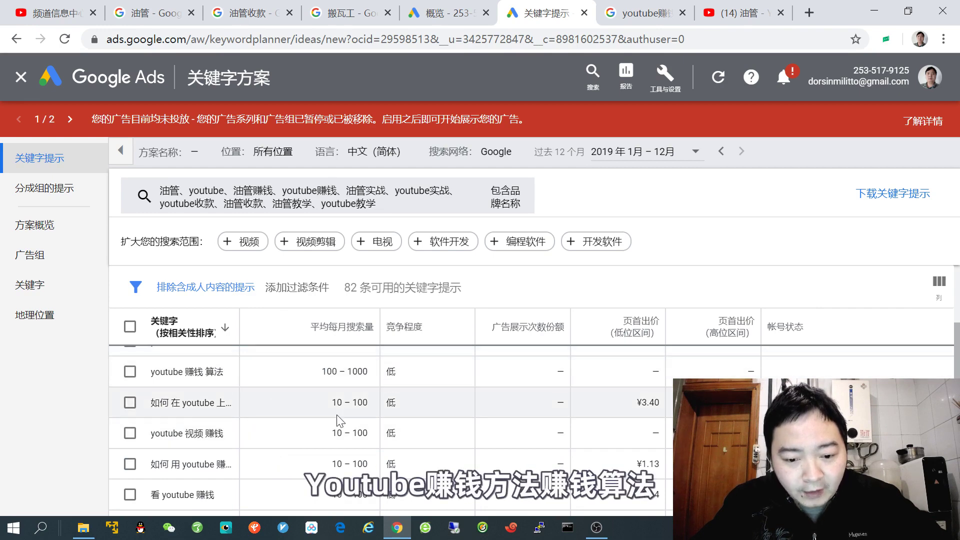
{"action": "scroll", "coordinate": [331, 403], "scroll_direction": "down", "scroll_amount": 1}
{"action": "scroll", "coordinate": [343, 425], "scroll_direction": "up", "scroll_amount": 3}
{"action": "scroll", "coordinate": [353, 427], "scroll_direction": "down", "scroll_amount": 5}
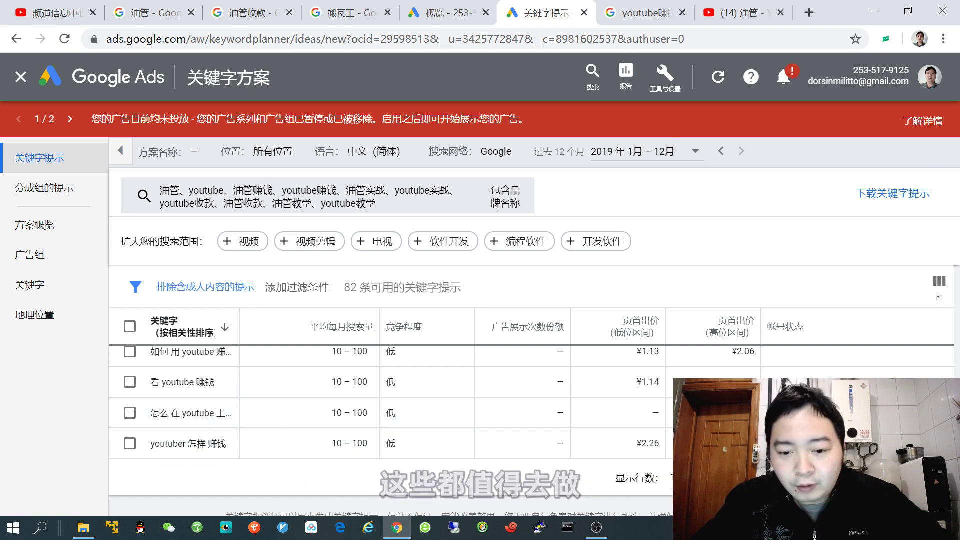
{"action": "scroll", "coordinate": [441, 384], "scroll_direction": "up", "scroll_amount": 2}
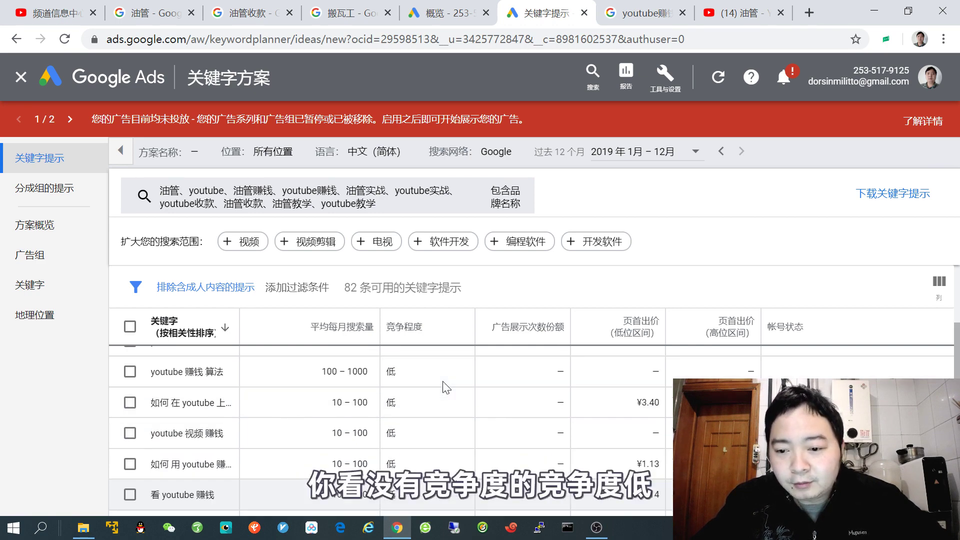
{"action": "scroll", "coordinate": [520, 420], "scroll_direction": "down", "scroll_amount": 3}
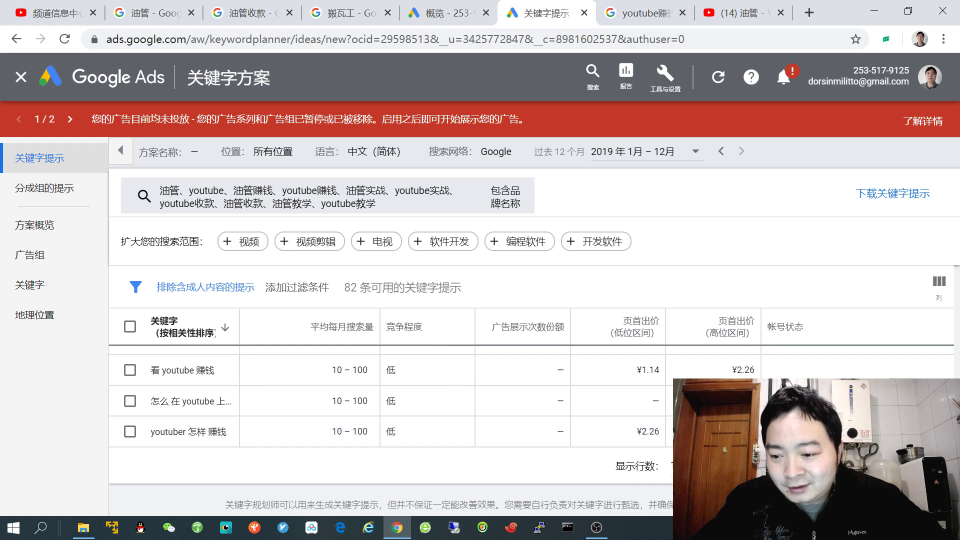
{"action": "scroll", "coordinate": [223, 420], "scroll_direction": "up", "scroll_amount": 4}
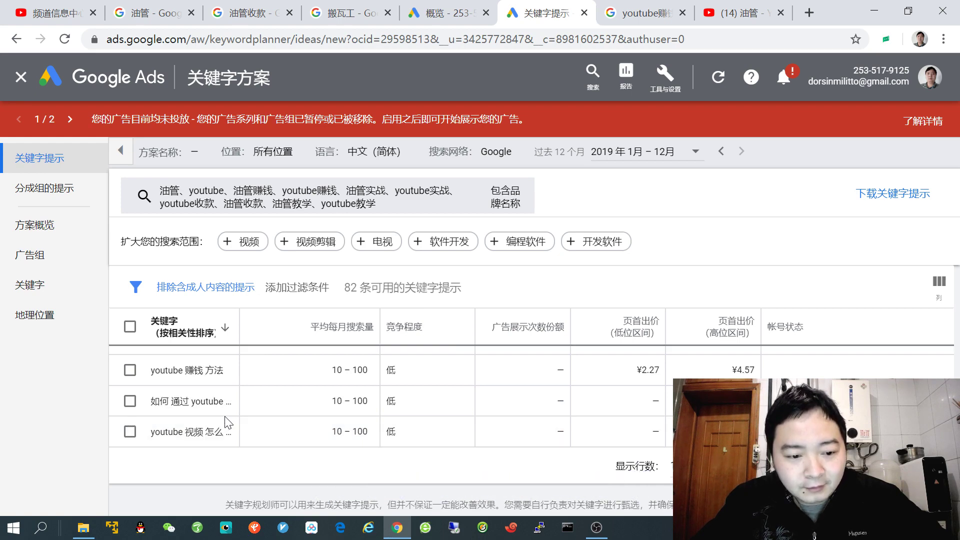
{"action": "scroll", "coordinate": [270, 414], "scroll_direction": "up", "scroll_amount": 3}
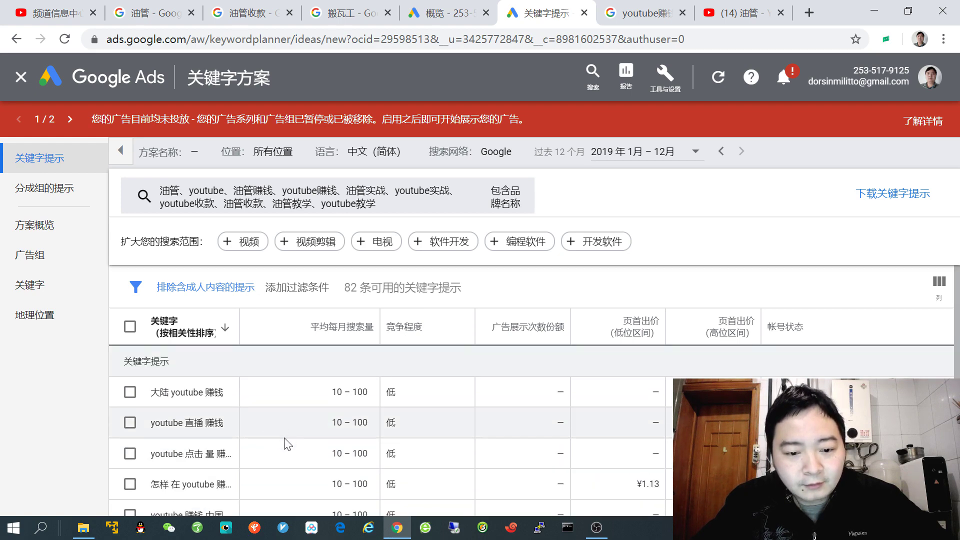
- Switch to the channel settings in YouTube Studio and start a new entry in the channel keywords
{"action": "left_click", "coordinate": [137, 20]}
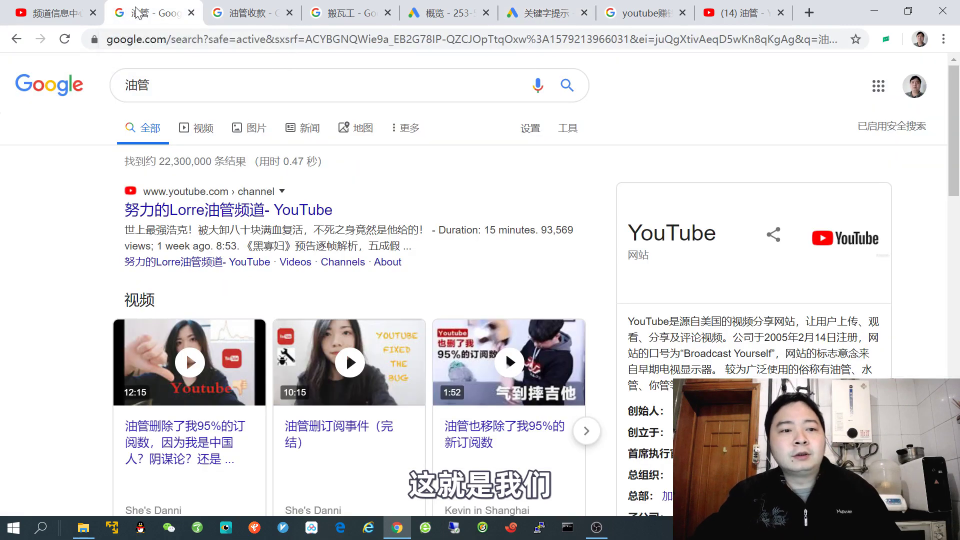
{"action": "left_click", "coordinate": [64, 8]}
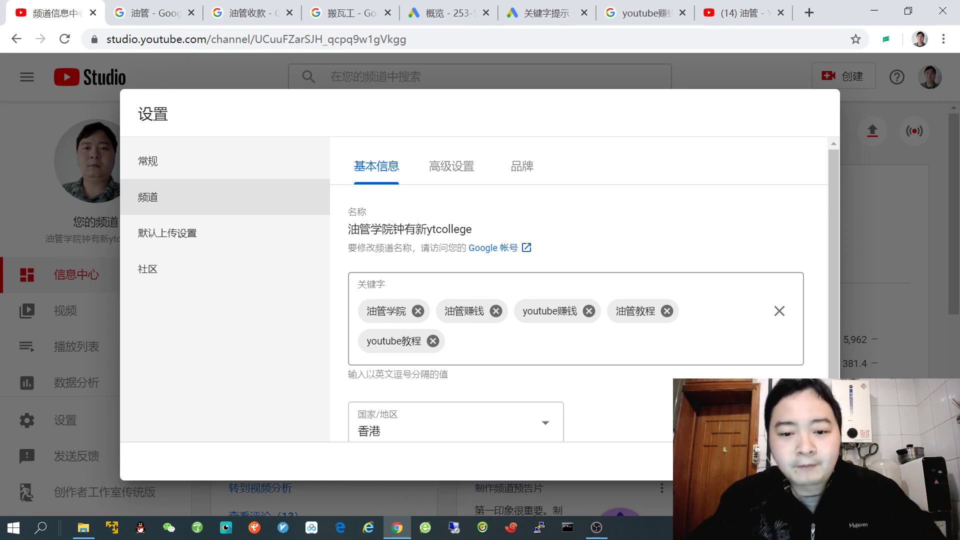
{"action": "left_click", "coordinate": [450, 341]}
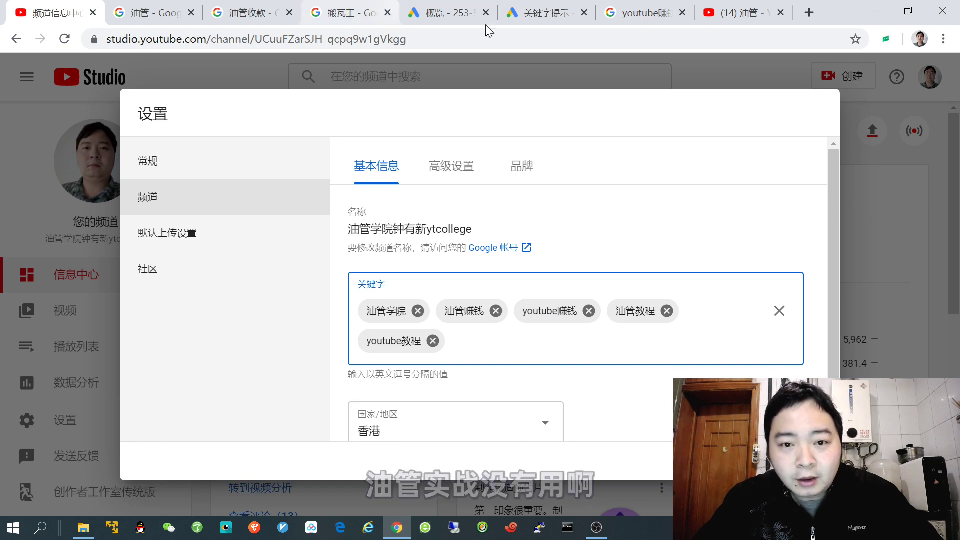
- Return to the Google Ads keyword ideas and recheck the suggested and provided keywords for high search volume
{"action": "left_click", "coordinate": [537, 13]}
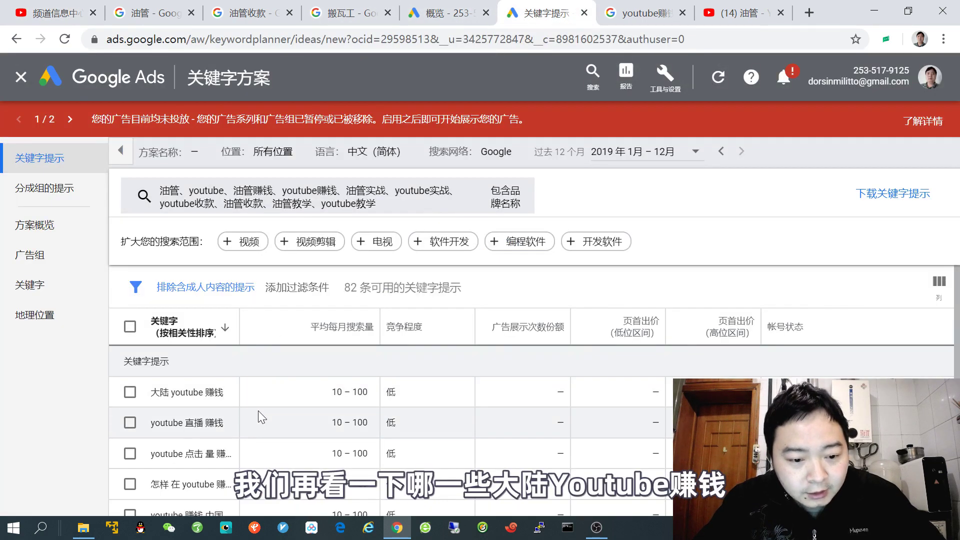
{"action": "scroll", "coordinate": [380, 430], "scroll_direction": "down", "scroll_amount": 10}
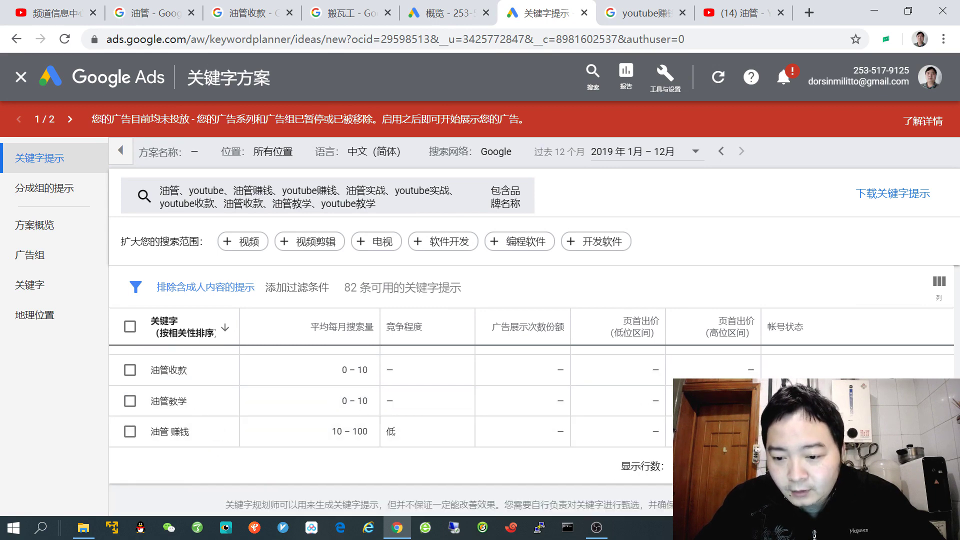
{"action": "scroll", "coordinate": [300, 415], "scroll_direction": "up", "scroll_amount": 10}
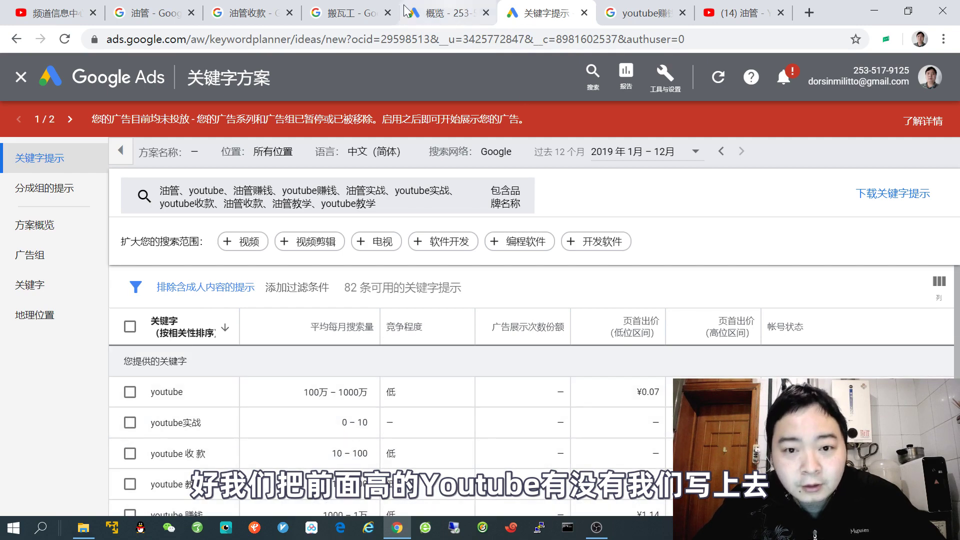
- Add youtube, youtuber and 油管 to the channel keywords in YouTube Studio
{"action": "left_click", "coordinate": [55, 12]}
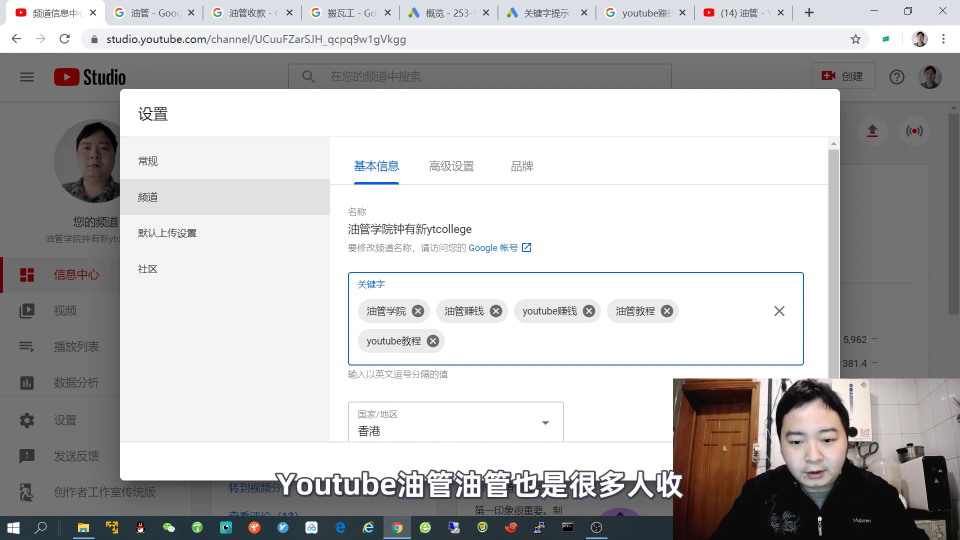
{"action": "type", "text": "youtu"}
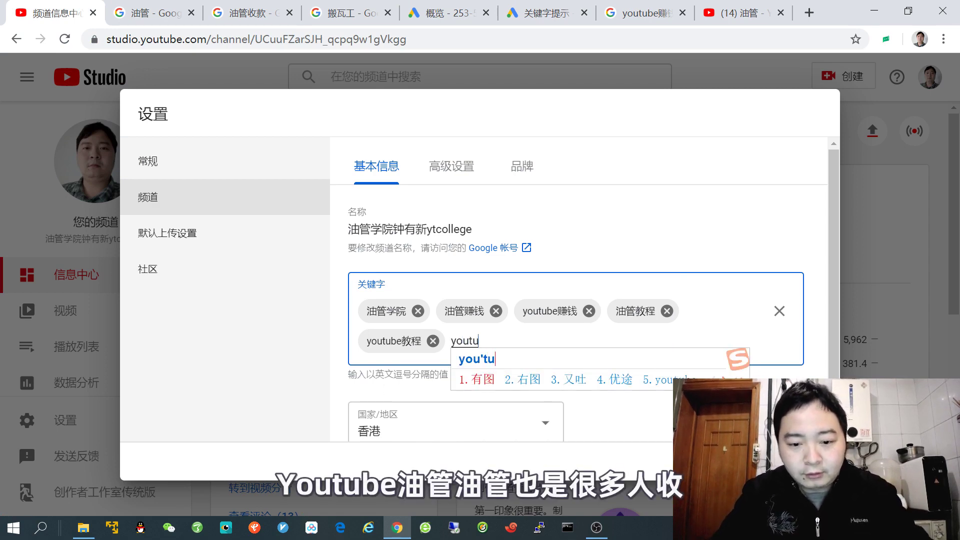
{"action": "type", "text": "be"}
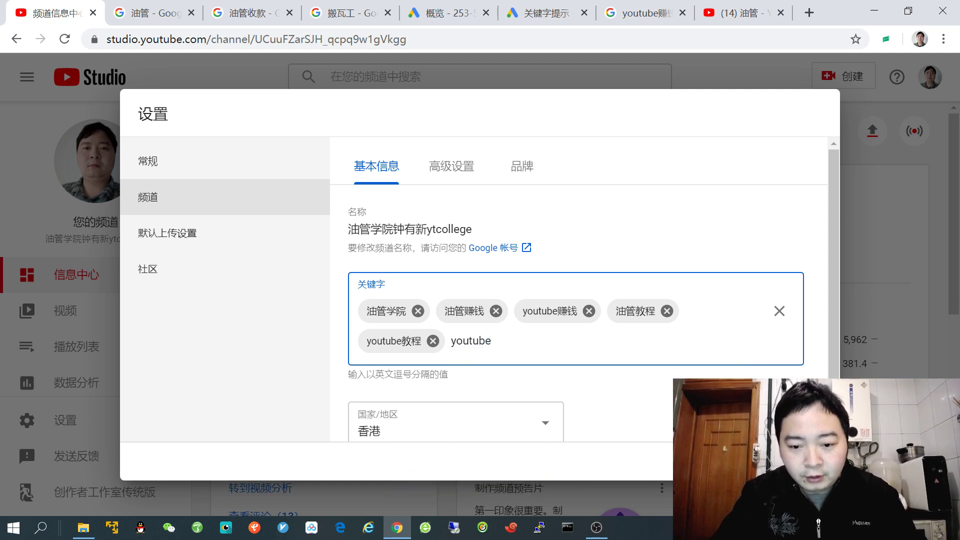
{"action": "key", "text": "Return"}
{"action": "type", "text": "youtuber"}
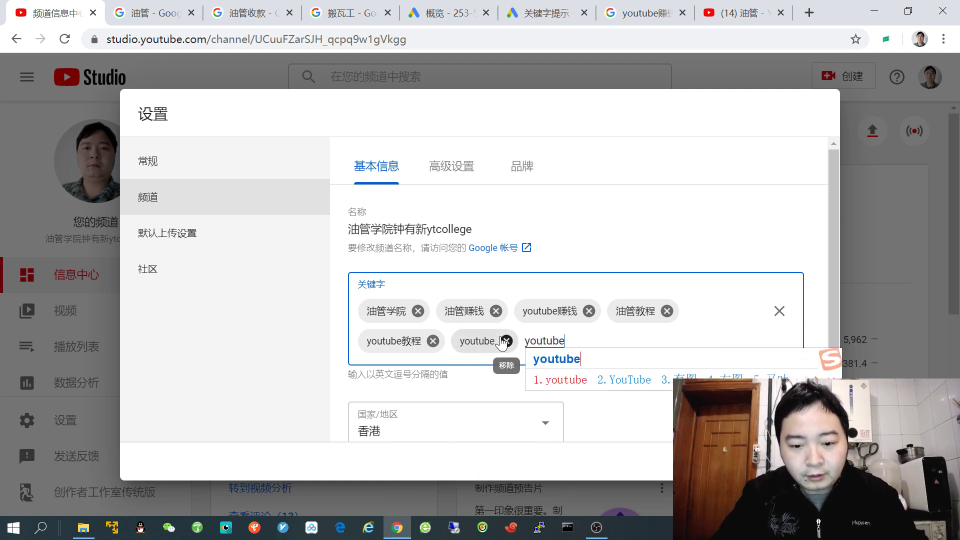
{"action": "key", "text": "Return"}
{"action": "type", "text": "youguan"}
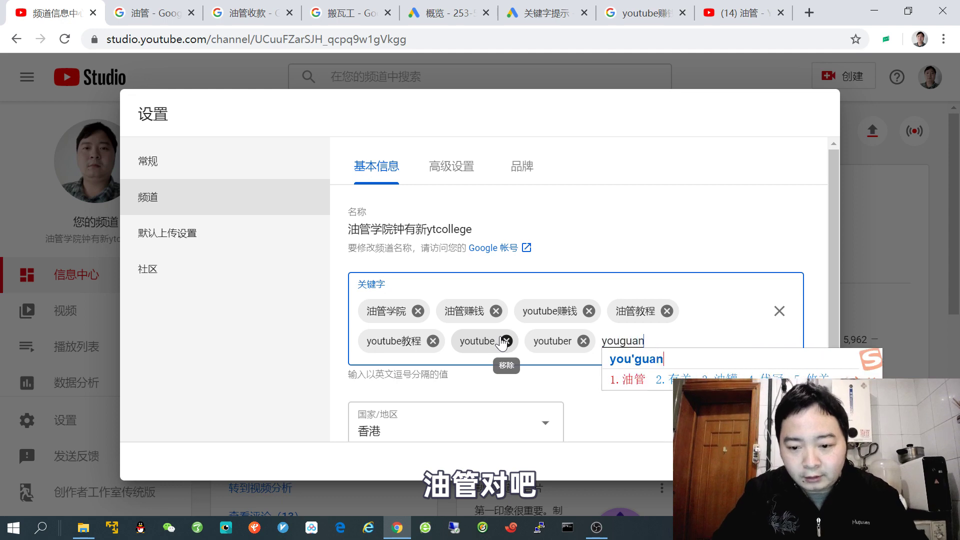
{"action": "key", "text": "space"}
{"action": "key", "text": "Return"}
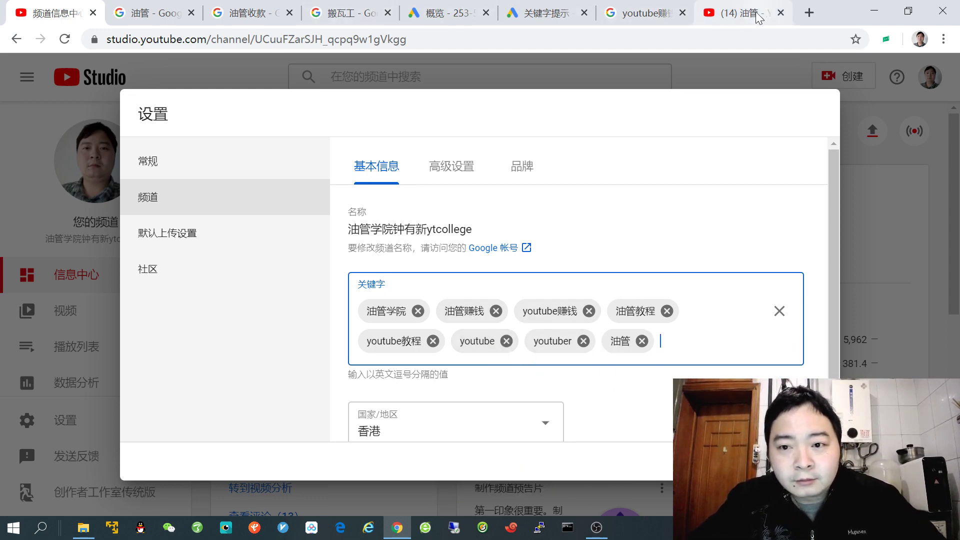
- Check the search volumes of youtube实战, youtube 收款 and youtube 教学 in the Google Ads keyword ideas
{"action": "left_click", "coordinate": [551, 18]}
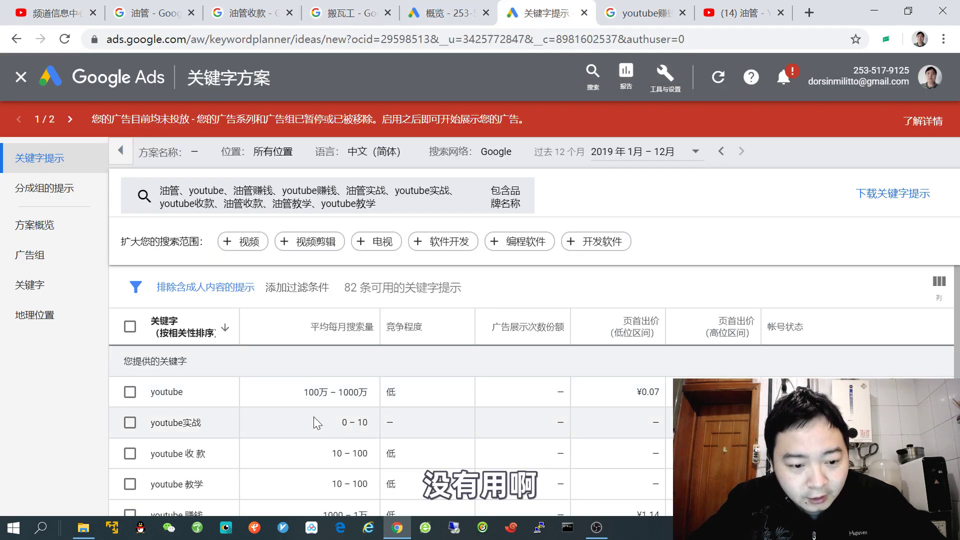
{"action": "scroll", "coordinate": [313, 423], "scroll_direction": "down", "scroll_amount": 3}
{"action": "scroll", "coordinate": [314, 422], "scroll_direction": "up", "scroll_amount": 3}
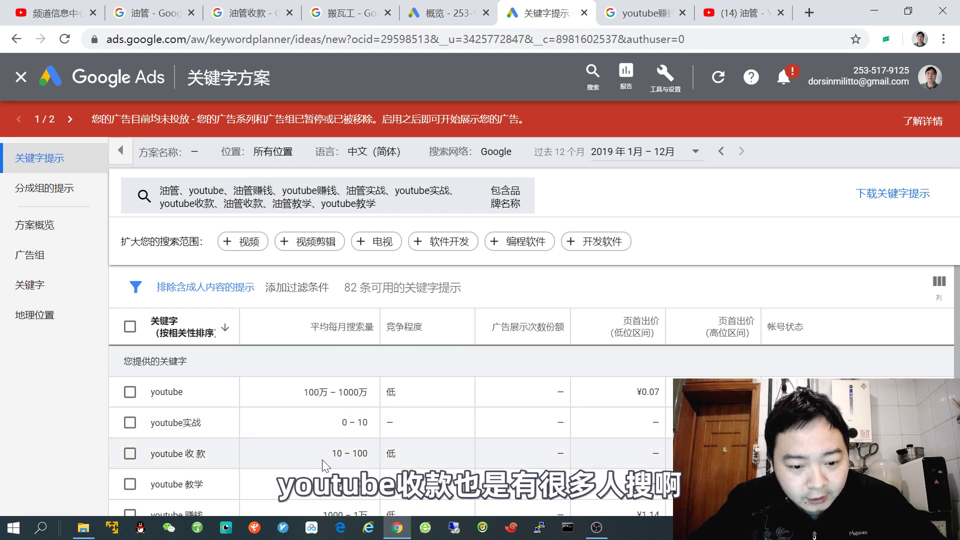
{"action": "scroll", "coordinate": [322, 461], "scroll_direction": "down", "scroll_amount": 3}
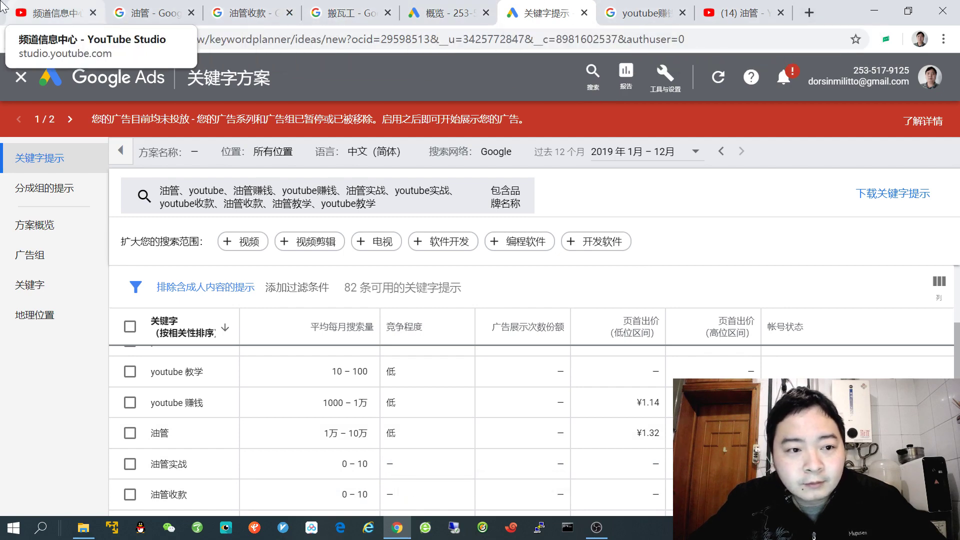
- Add youtube教学 and 油管教学 to the channel keywords in YouTube Studio
{"action": "left_click", "coordinate": [52, 16]}
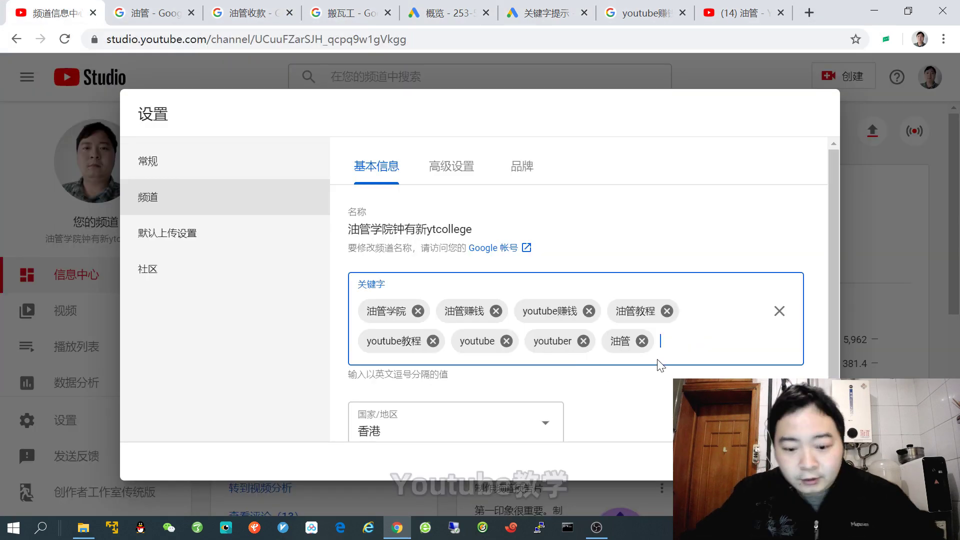
{"action": "type", "text": "youtube"}
{"action": "key", "text": "space"}
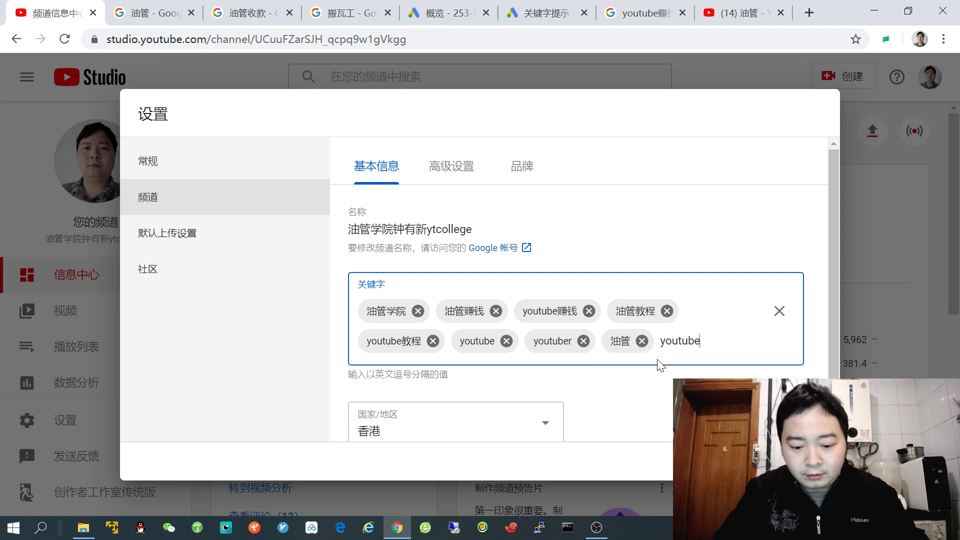
{"action": "type", "text": "教学"}
{"action": "key", "text": "Return"}
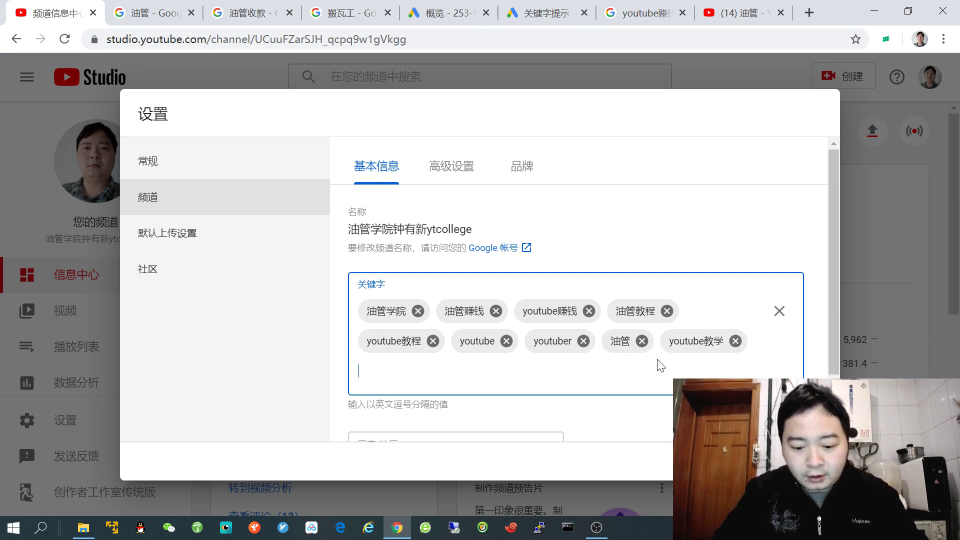
{"action": "type", "text": "油管"}
{"action": "type", "text": "教学"}
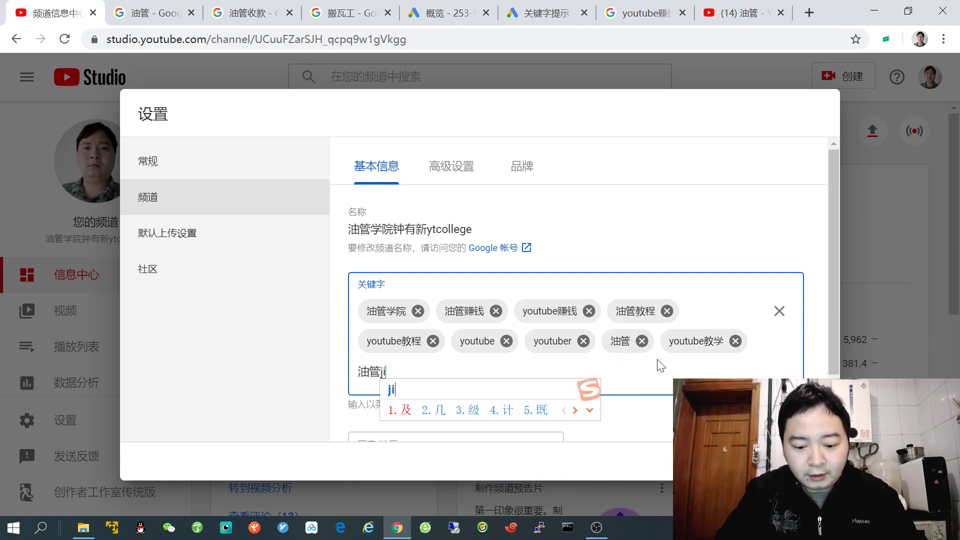
{"action": "key", "text": "Return"}
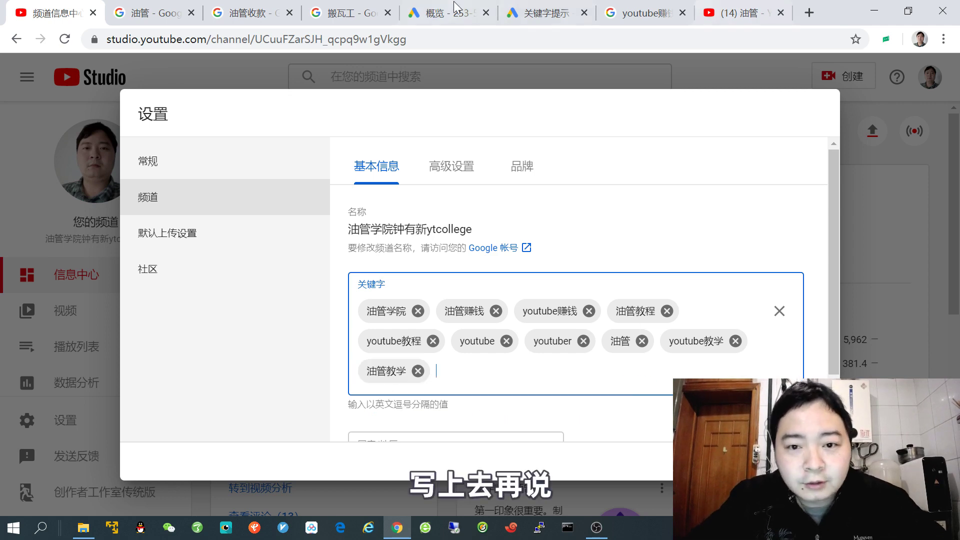
- Switch to Google Ads and examine the search volumes of the provided keywords and the first pages of suggested youtube and 油管 keywords
{"action": "left_click", "coordinate": [543, 12]}
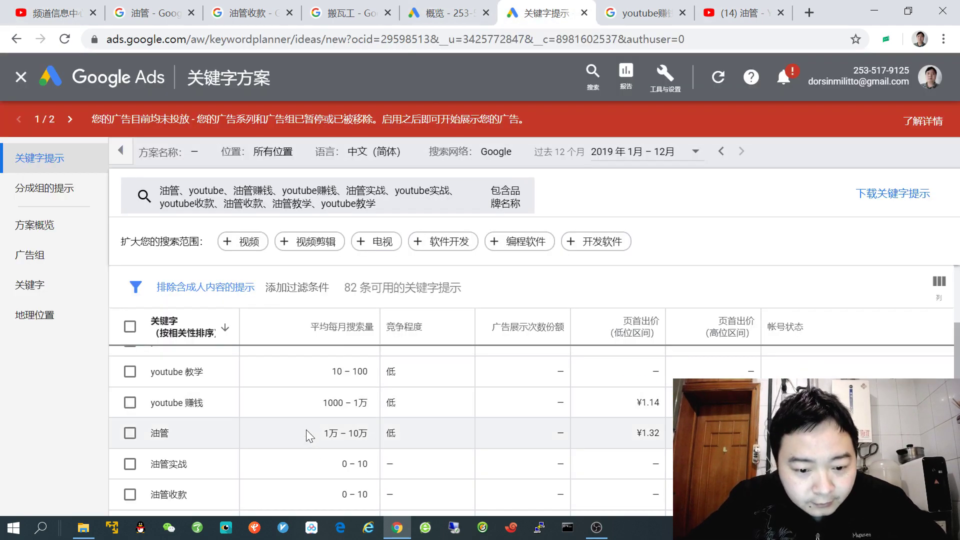
{"action": "scroll", "coordinate": [306, 430], "scroll_direction": "down", "scroll_amount": 2}
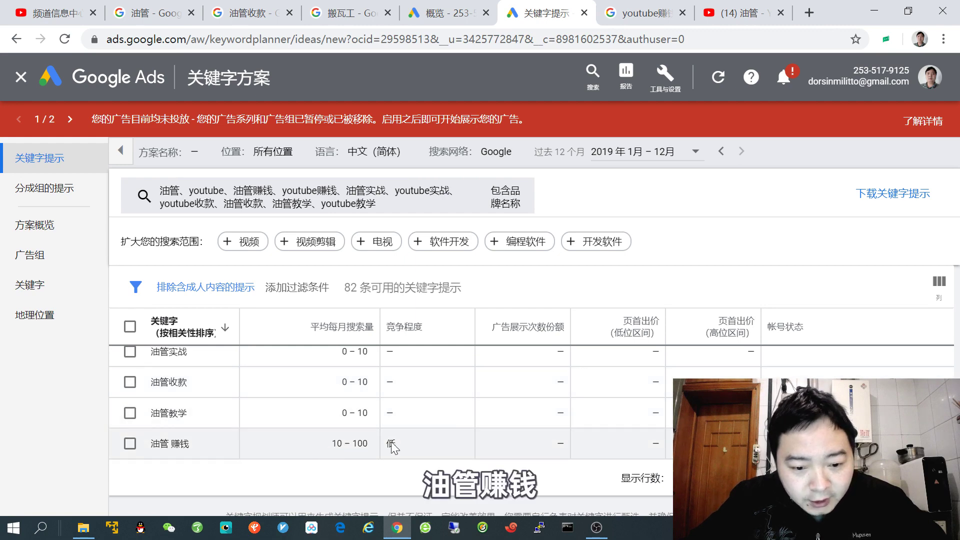
{"action": "scroll", "coordinate": [337, 411], "scroll_direction": "up", "scroll_amount": 5}
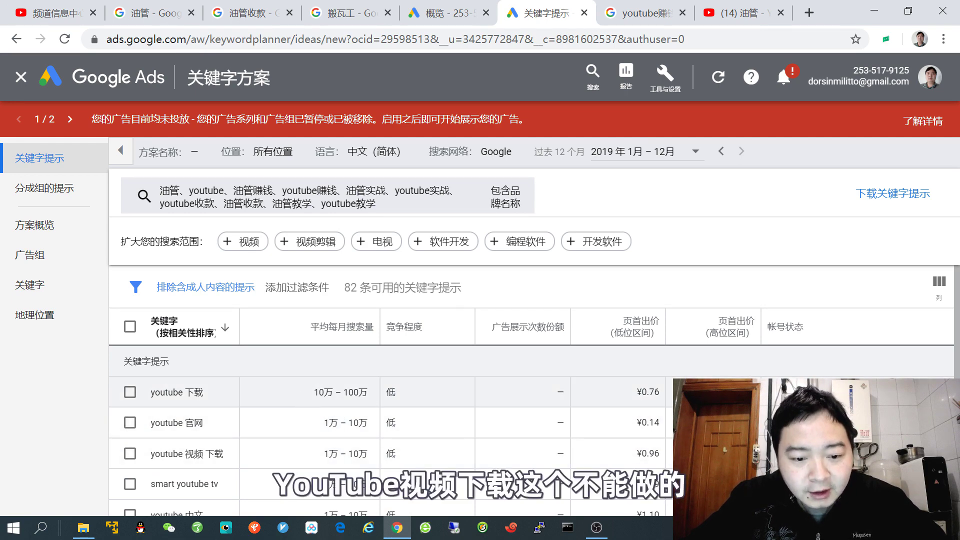
{"action": "scroll", "coordinate": [334, 399], "scroll_direction": "down", "scroll_amount": 2}
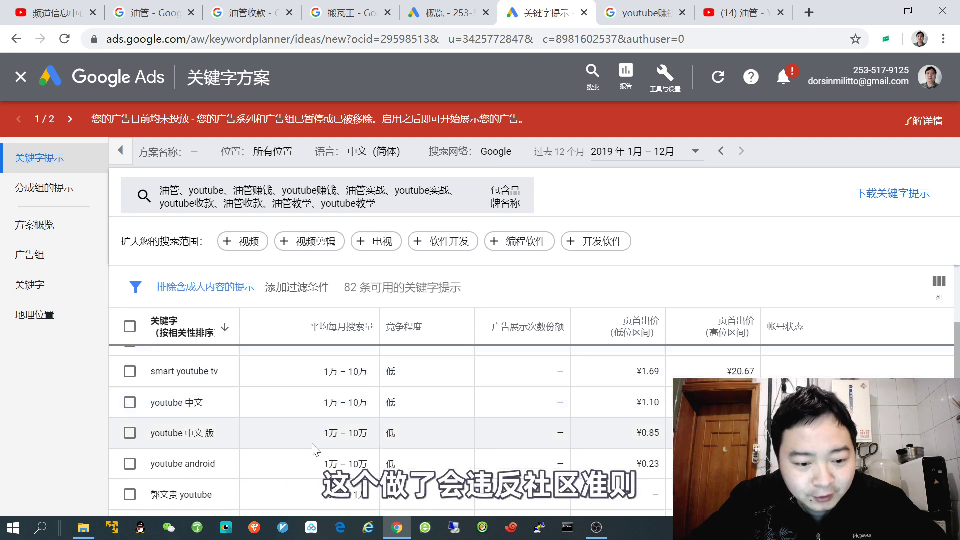
{"action": "scroll", "coordinate": [320, 440], "scroll_direction": "down", "scroll_amount": 2}
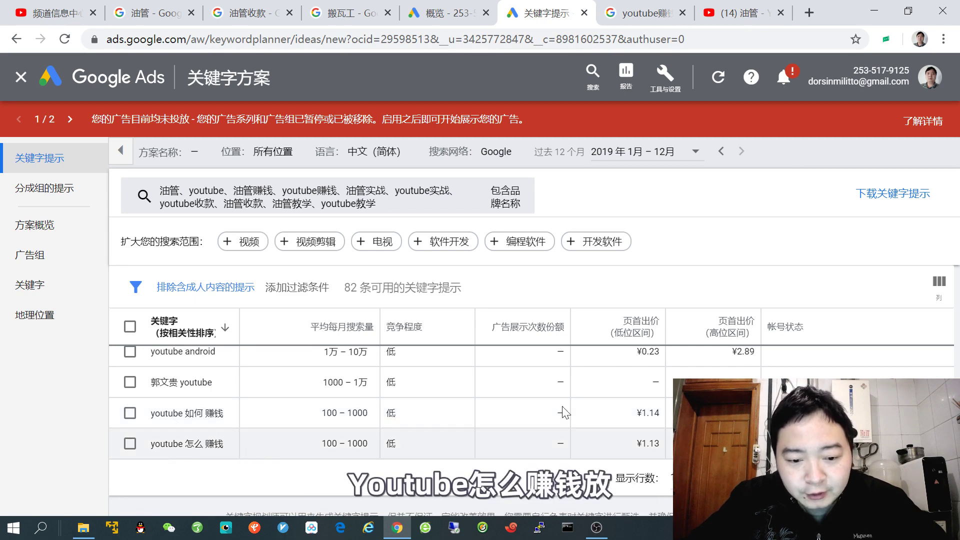
{"action": "scroll", "coordinate": [462, 358], "scroll_direction": "down", "scroll_amount": 3}
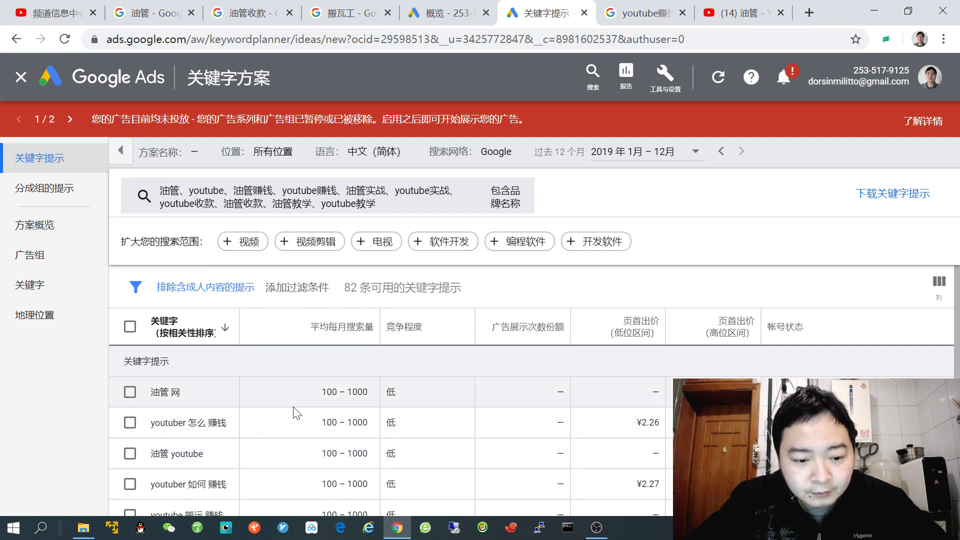
{"action": "scroll", "coordinate": [307, 436], "scroll_direction": "down", "scroll_amount": 2}
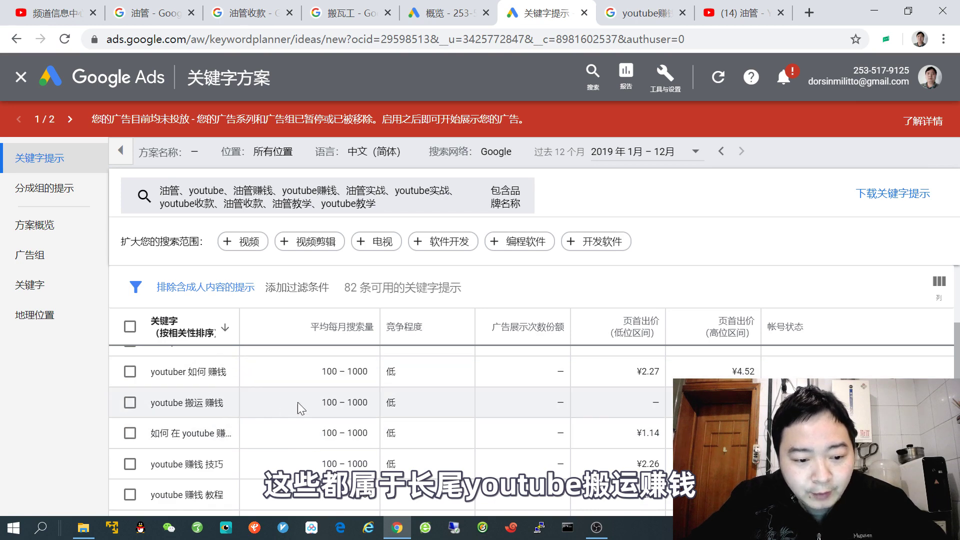
{"action": "scroll", "coordinate": [307, 439], "scroll_direction": "down", "scroll_amount": 3}
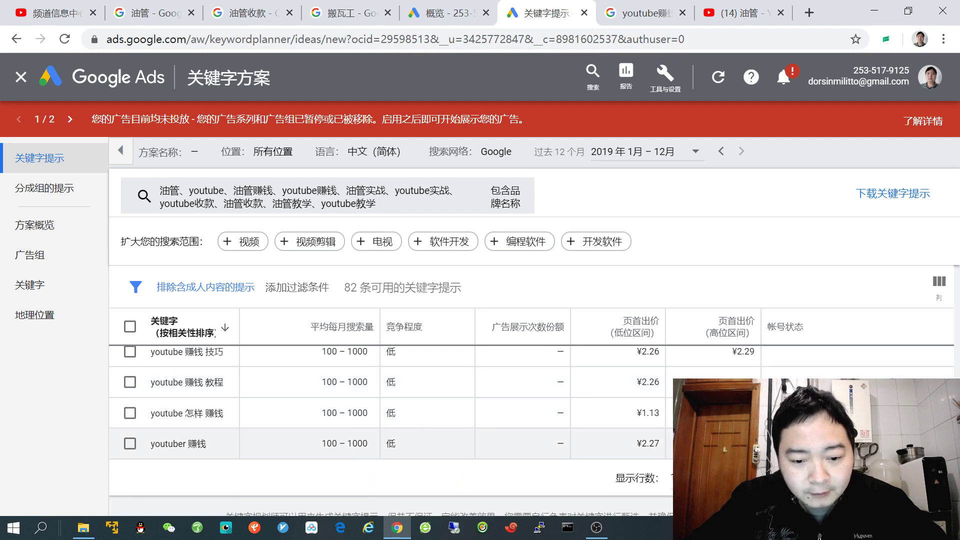
- Look through the remaining pages of keyword ideas, from youtube 赚钱 计算 to youtube 赚钱 法, for long-tail keywords
{"action": "scroll", "coordinate": [350, 435], "scroll_direction": "up", "scroll_amount": 5}
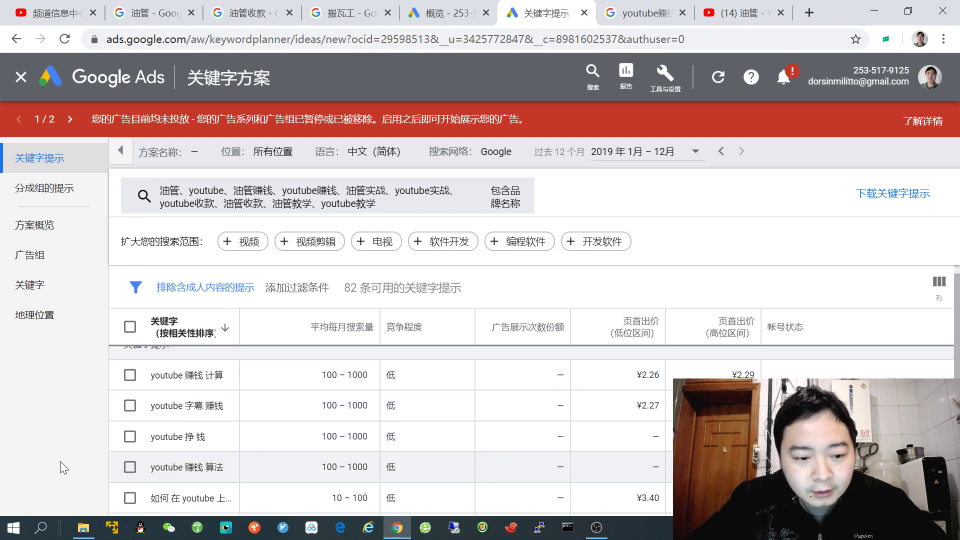
{"action": "scroll", "coordinate": [350, 443], "scroll_direction": "down", "scroll_amount": 2}
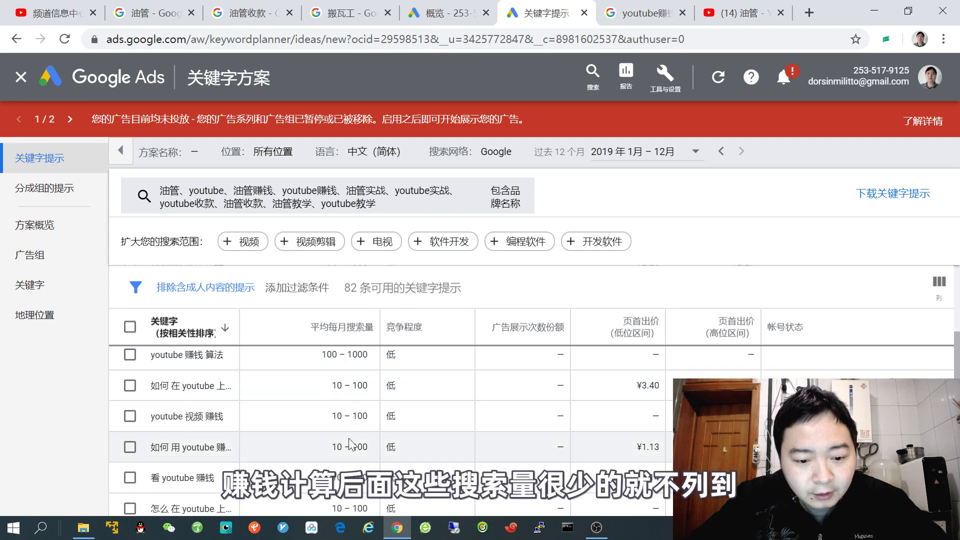
{"action": "scroll", "coordinate": [351, 444], "scroll_direction": "down", "scroll_amount": 2}
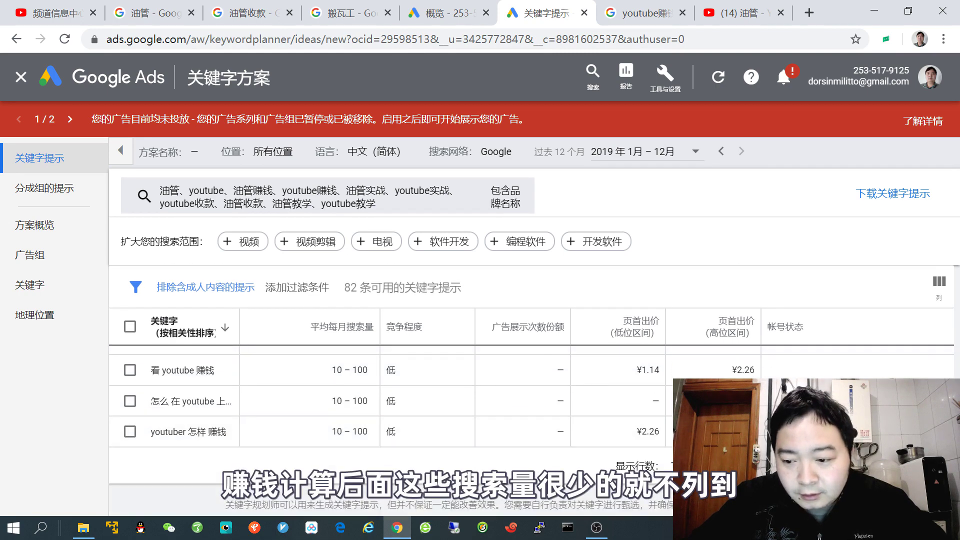
{"action": "scroll", "coordinate": [350, 410], "scroll_direction": "up", "scroll_amount": 2}
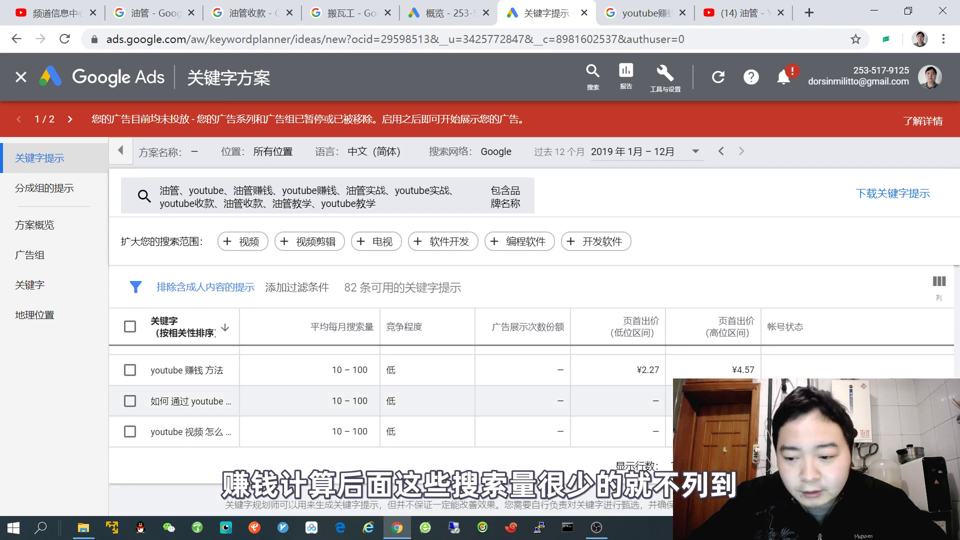
{"action": "scroll", "coordinate": [351, 401], "scroll_direction": "up", "scroll_amount": 2}
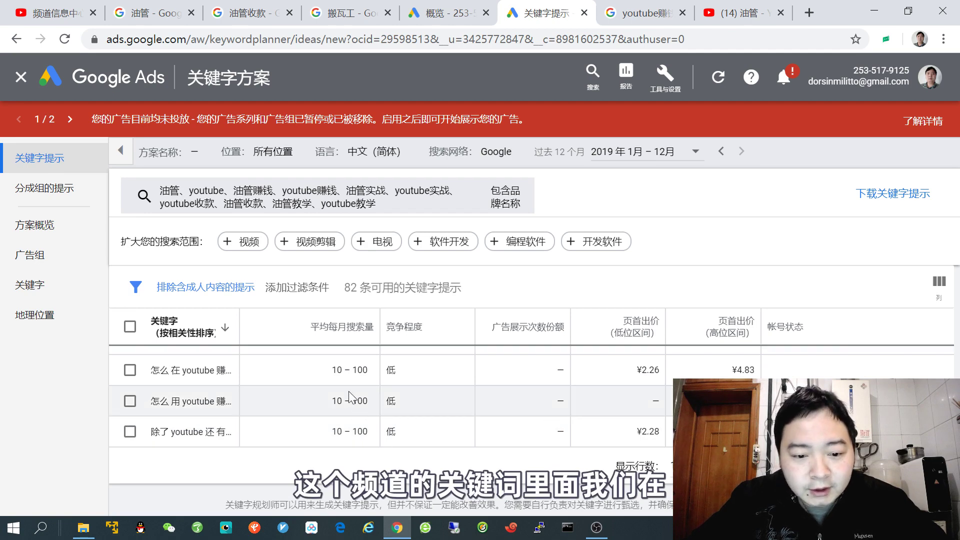
{"action": "scroll", "coordinate": [340, 409], "scroll_direction": "up", "scroll_amount": 3}
{"action": "scroll", "coordinate": [339, 409], "scroll_direction": "down", "scroll_amount": 10}
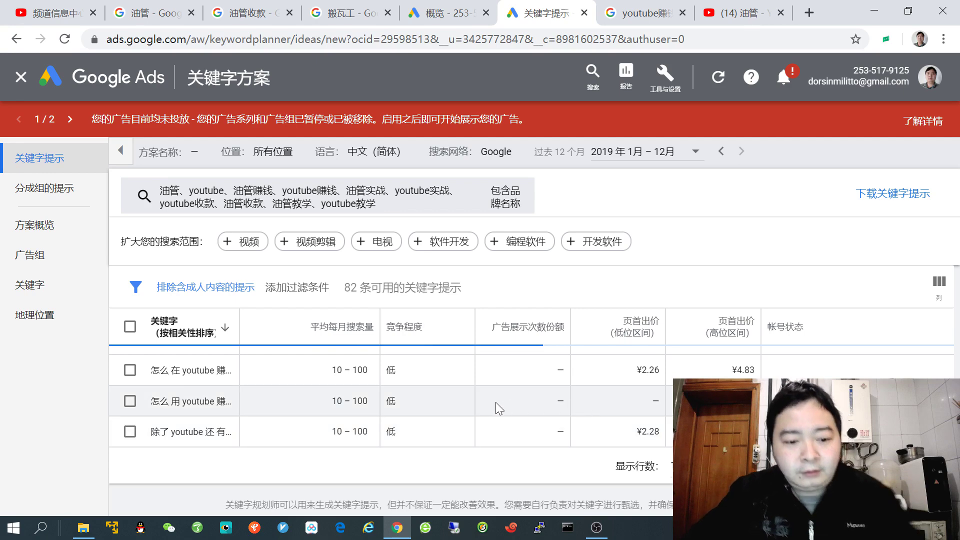
{"action": "scroll", "coordinate": [444, 409], "scroll_direction": "up", "scroll_amount": 2}
{"action": "scroll", "coordinate": [435, 408], "scroll_direction": "up", "scroll_amount": 3}
{"action": "scroll", "coordinate": [450, 405], "scroll_direction": "down", "scroll_amount": 5}
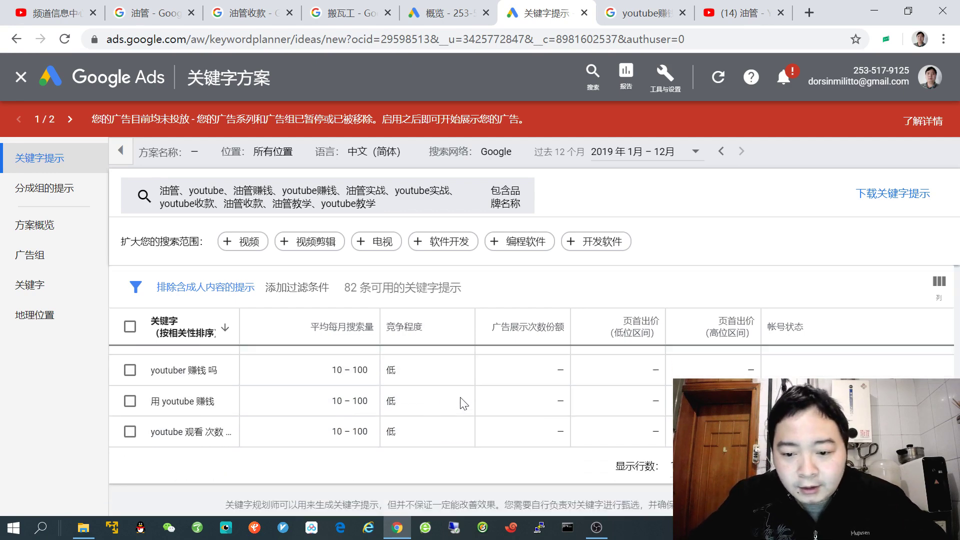
{"action": "scroll", "coordinate": [338, 383], "scroll_direction": "up", "scroll_amount": 5}
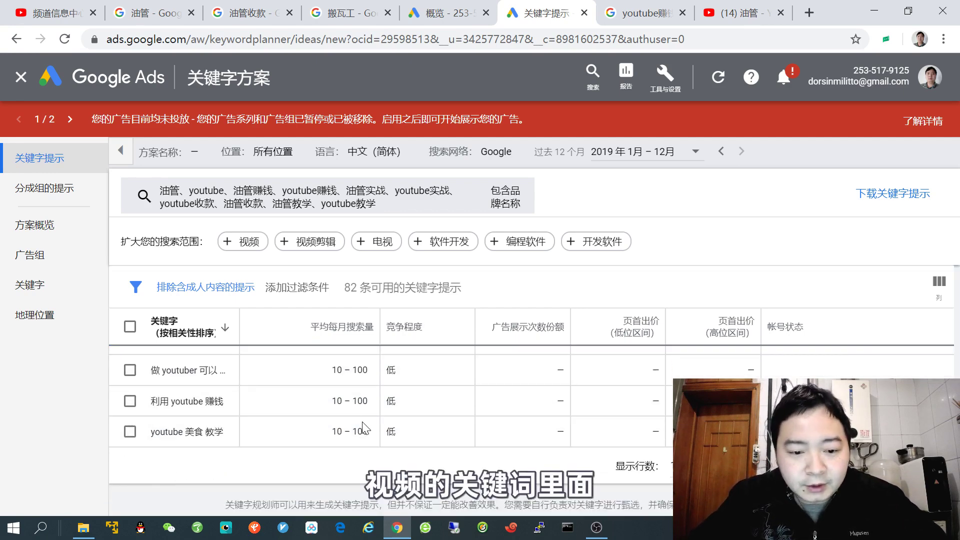
{"action": "scroll", "coordinate": [440, 400], "scroll_direction": "down", "scroll_amount": 5}
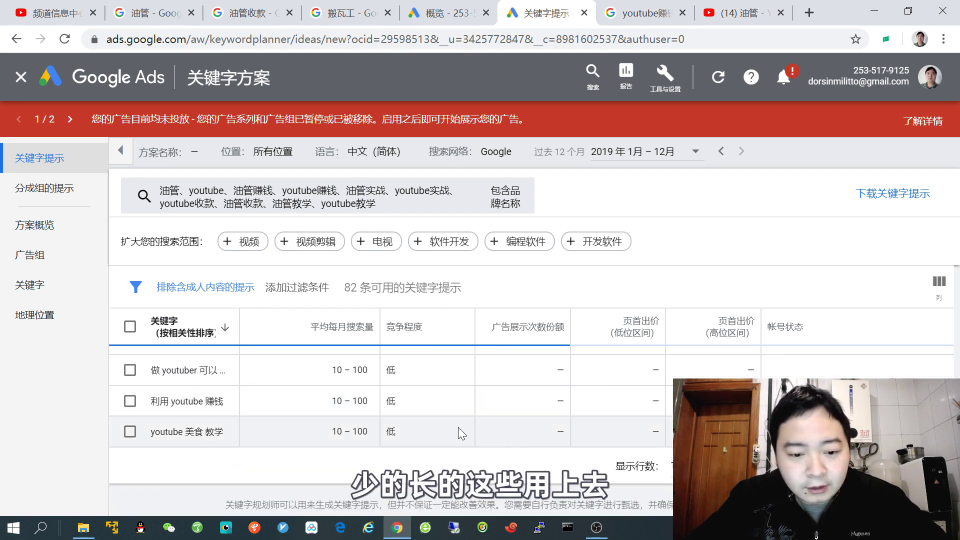
{"action": "scroll", "coordinate": [384, 416], "scroll_direction": "up", "scroll_amount": 5}
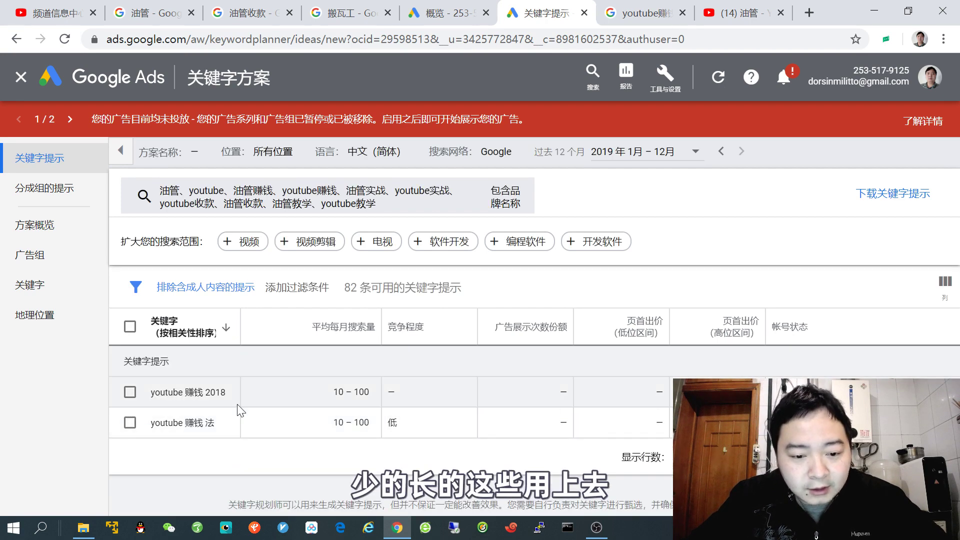
- Download the keyword ideas and save them to the desktop as the CSV file Keyword Stats 2020-01-17 at 07_07_46
{"action": "left_click", "coordinate": [904, 205]}
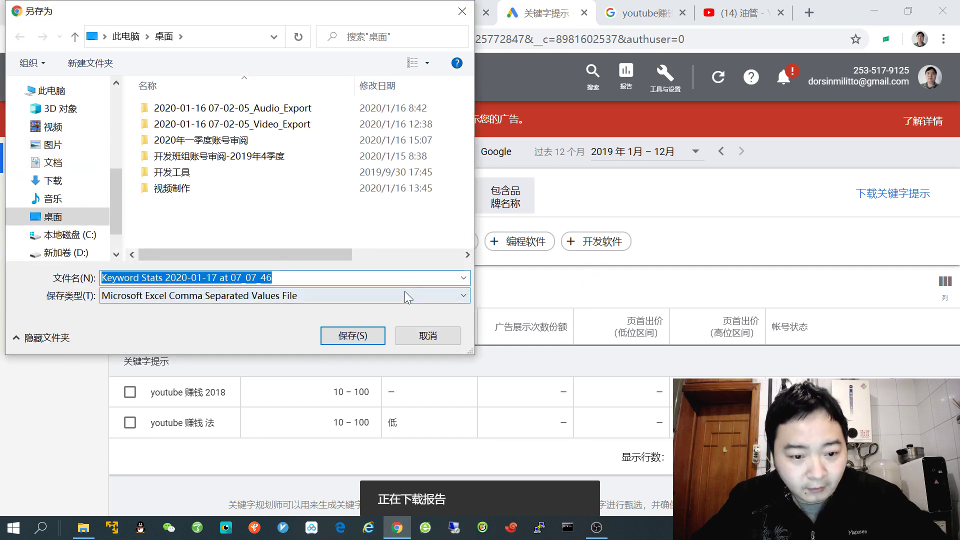
{"action": "left_click", "coordinate": [354, 336]}
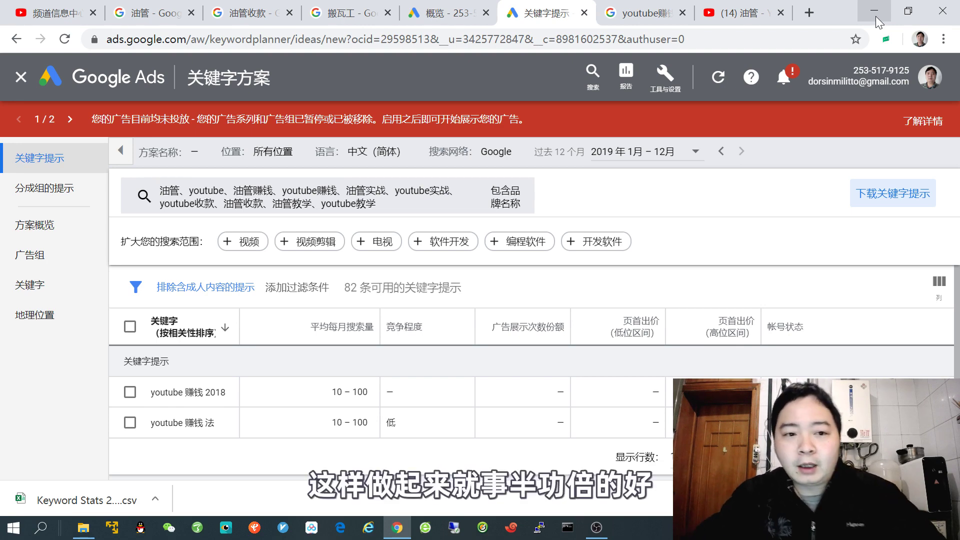
- Review the channel keywords in YouTube Studio, then the keyword planner entry and keyword ideas in Google Ads
{"action": "left_click", "coordinate": [29, 13]}
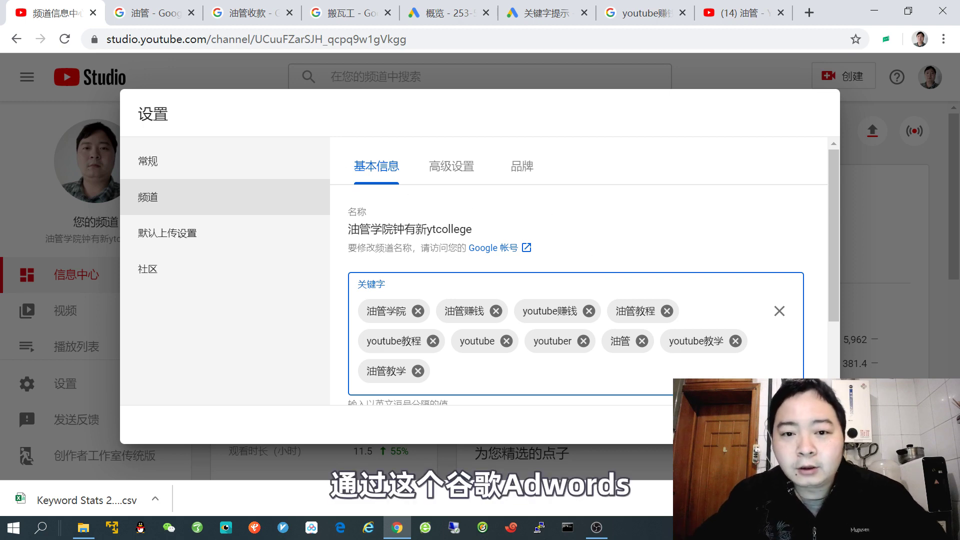
{"action": "left_click", "coordinate": [442, 14]}
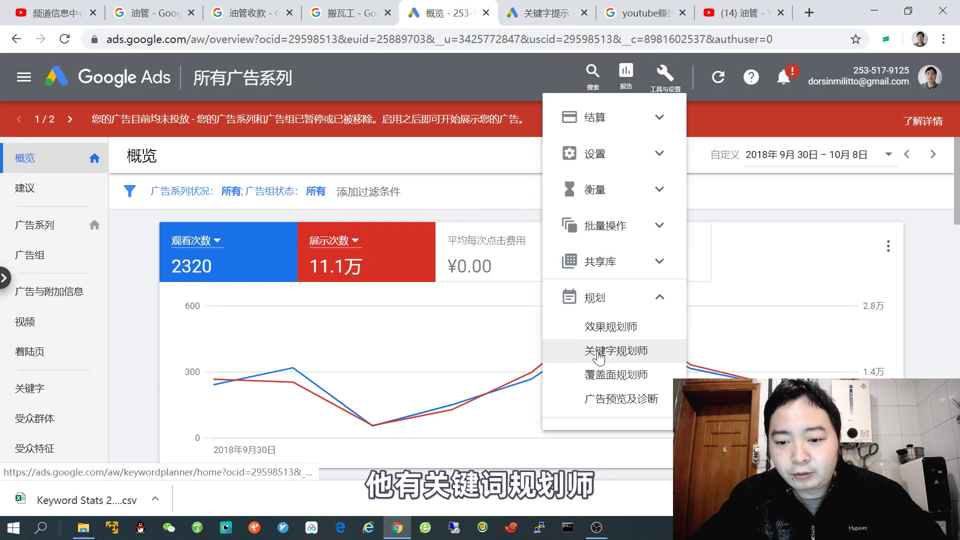
{"action": "left_click", "coordinate": [582, 350]}
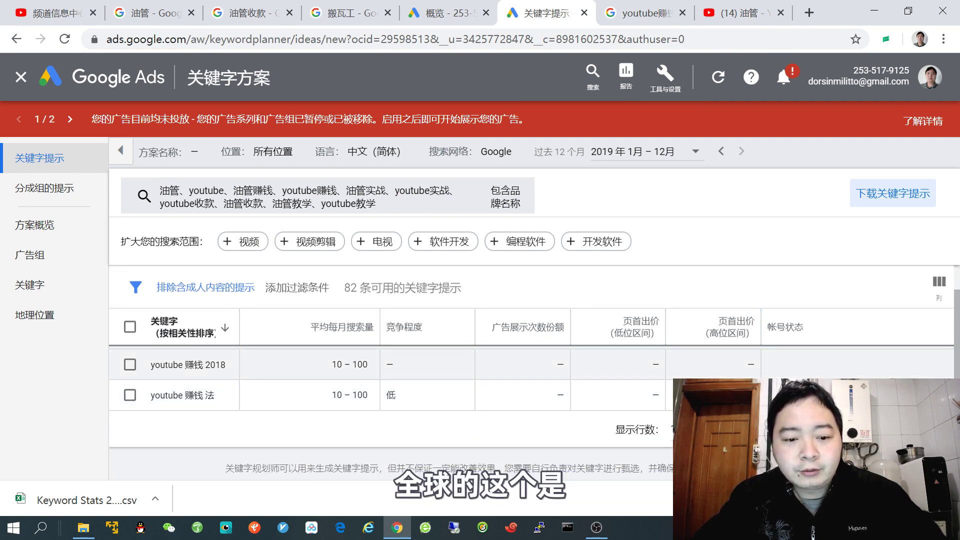
{"action": "scroll", "coordinate": [268, 385], "scroll_direction": "up", "scroll_amount": 1}
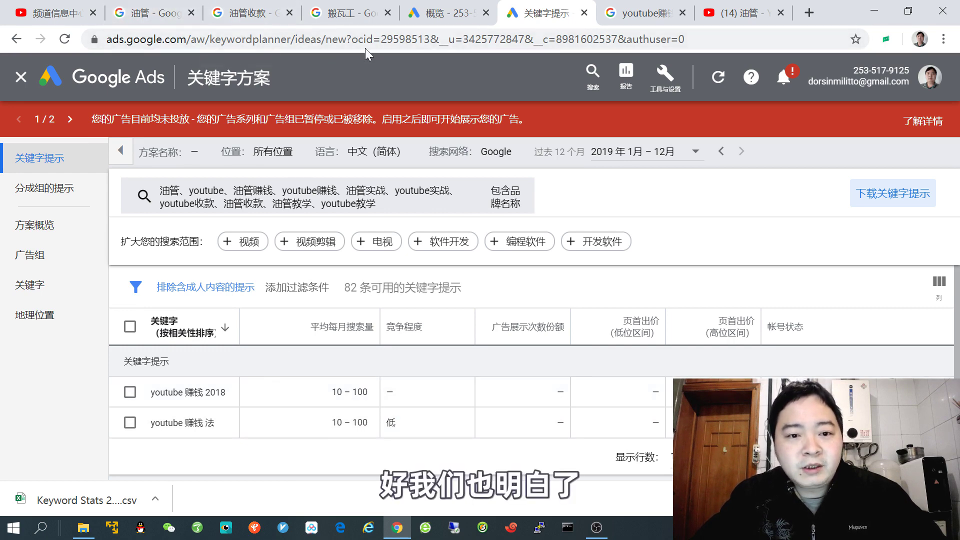
- Compare the Google search results for 搬瓦工, 油管收款 and 油管, and return to the channel keywords in YouTube Studio
{"action": "left_click", "coordinate": [355, 14]}
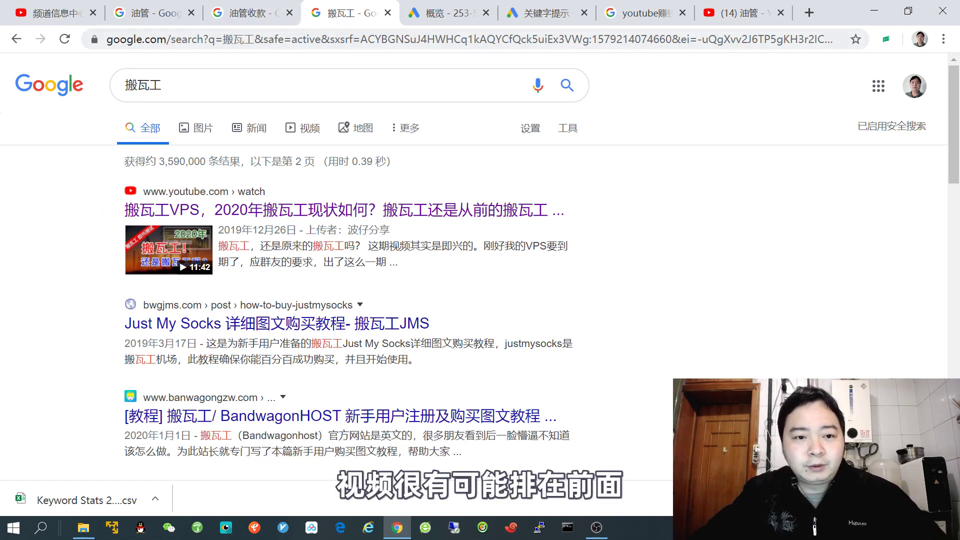
{"action": "left_click", "coordinate": [235, 14]}
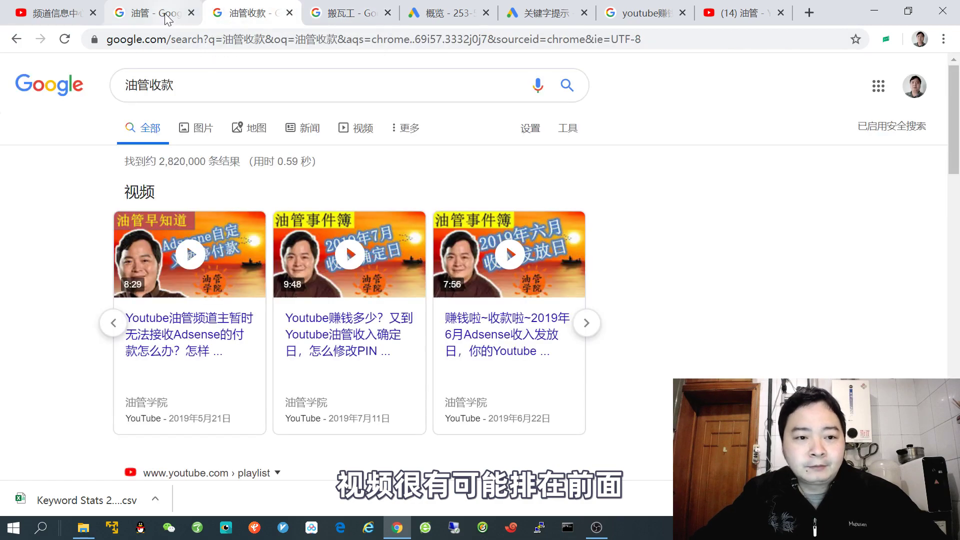
{"action": "left_click", "coordinate": [164, 15]}
{"action": "left_click", "coordinate": [225, 10]}
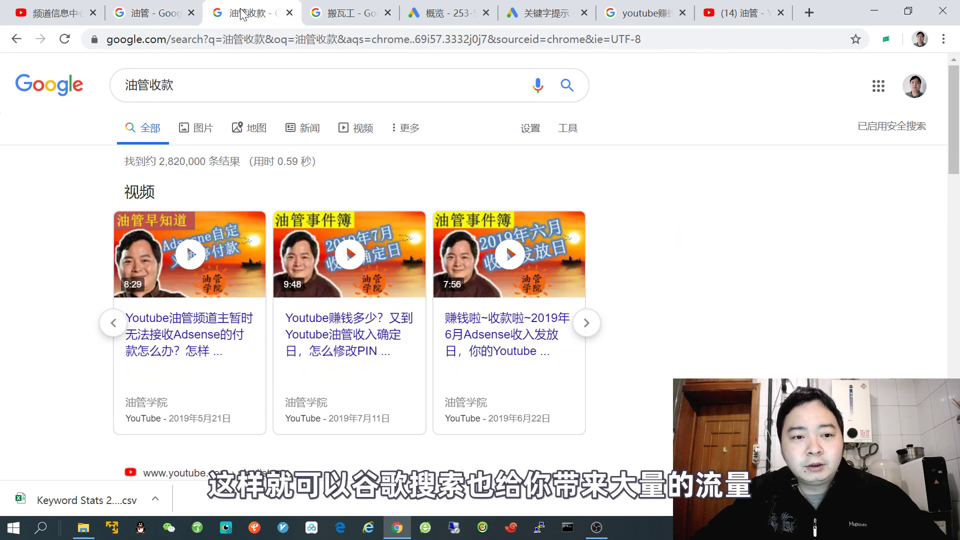
{"action": "left_click", "coordinate": [163, 15]}
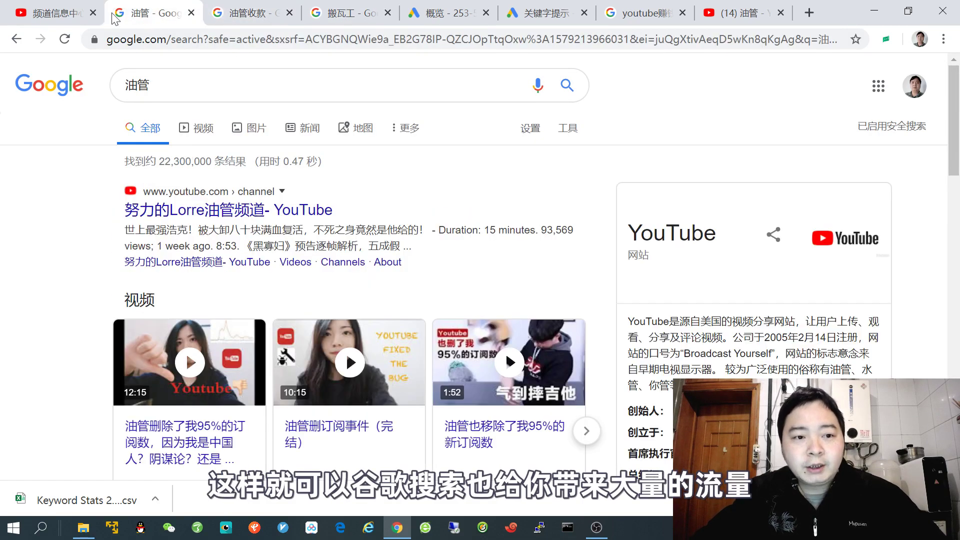
{"action": "left_click", "coordinate": [61, 15]}
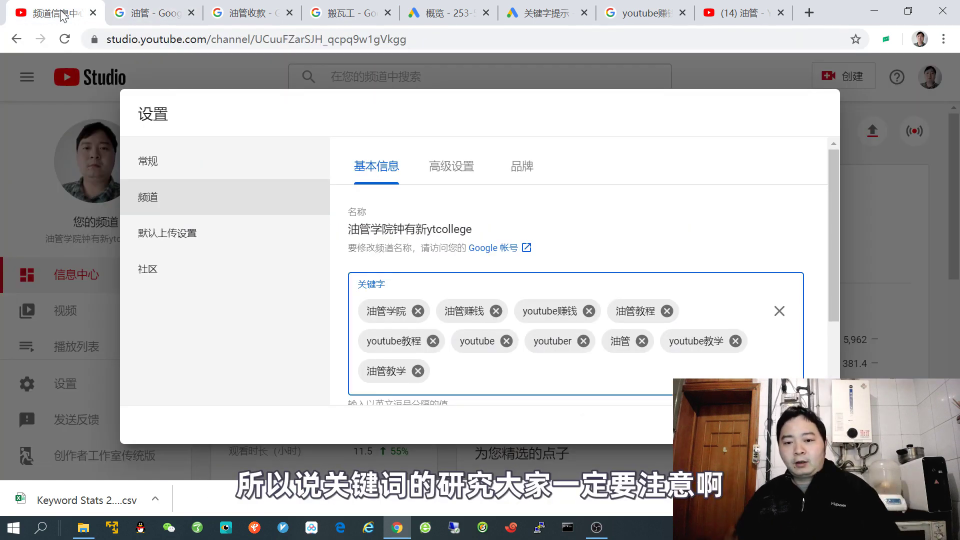